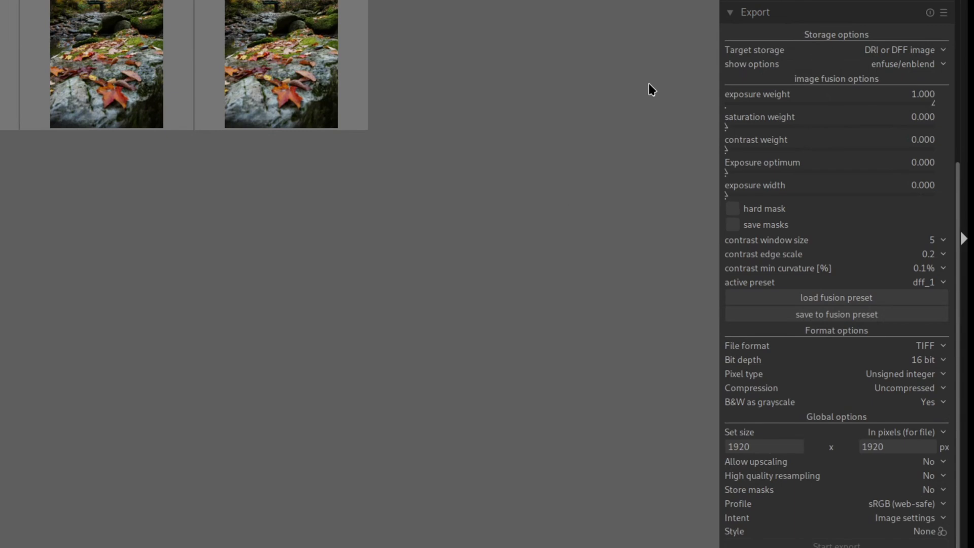
- Collapse the Export module and save the enfuse and align_image_stack paths in the EnfuseSimple settings
{"action": "left_click", "coordinate": [731, 15]}
{"action": "left_click", "coordinate": [728, 14]}
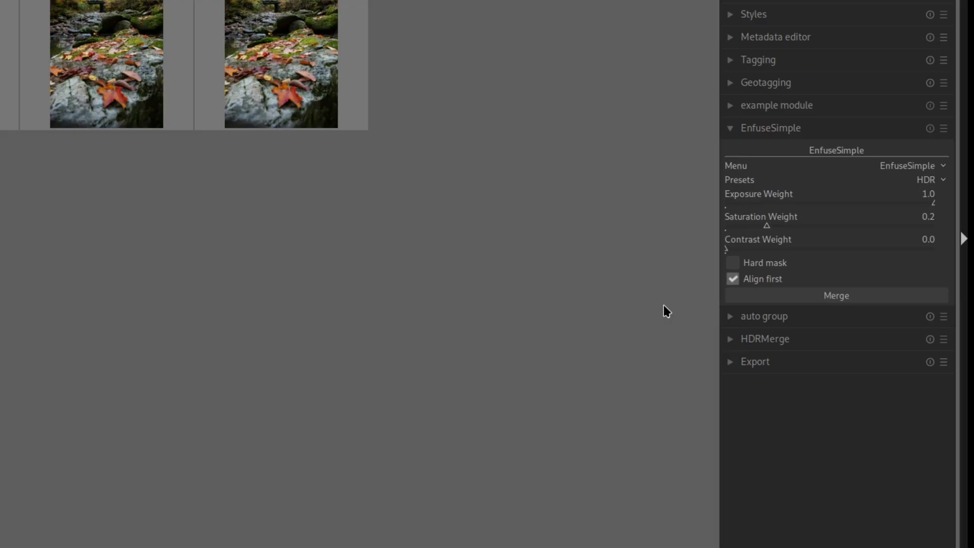
{"action": "left_click", "coordinate": [920, 166]}
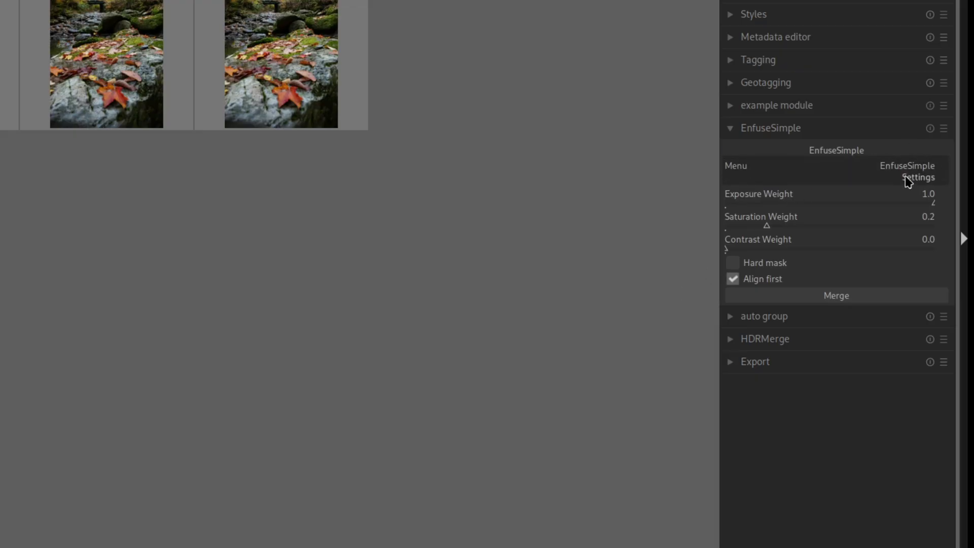
{"action": "left_click", "coordinate": [908, 180]}
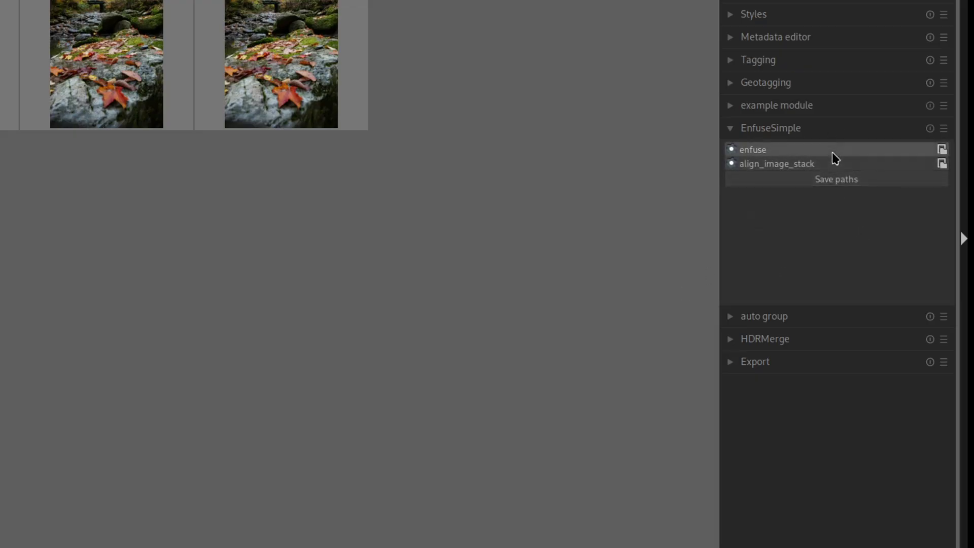
{"action": "left_click", "coordinate": [834, 180]}
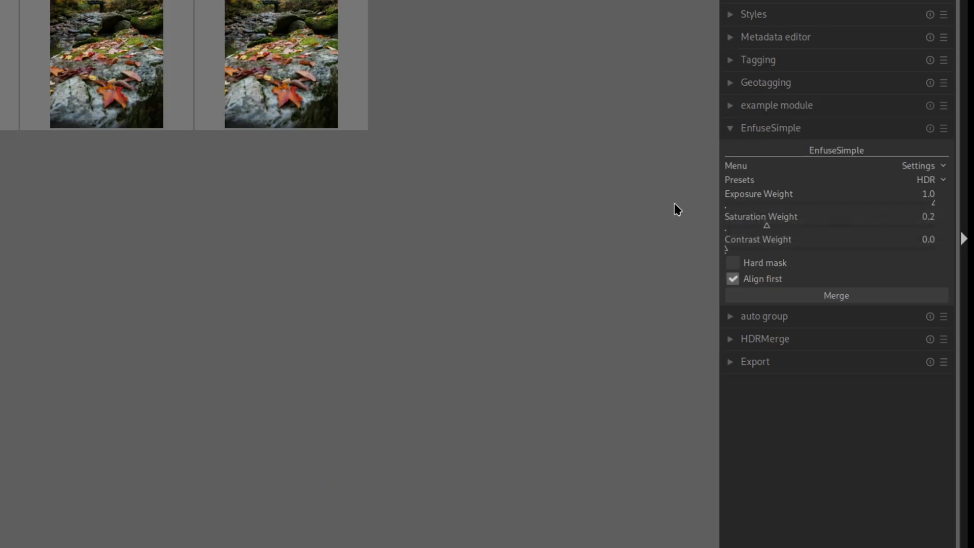
- Try custom EnfuseSimple weights with saturation 0.5 and contrast 0.6, switching the hard mask on and off again
{"action": "left_click", "coordinate": [851, 203]}
{"action": "scroll", "coordinate": [811, 228], "scroll_direction": "up", "scroll_amount": 3}
{"action": "left_click", "coordinate": [736, 265]}
{"action": "left_click", "coordinate": [732, 264]}
{"action": "left_click", "coordinate": [851, 250]}
- Merge the three stream images in EnfuseSimple using the Focus Stack preset
{"action": "left_click", "coordinate": [941, 181]}
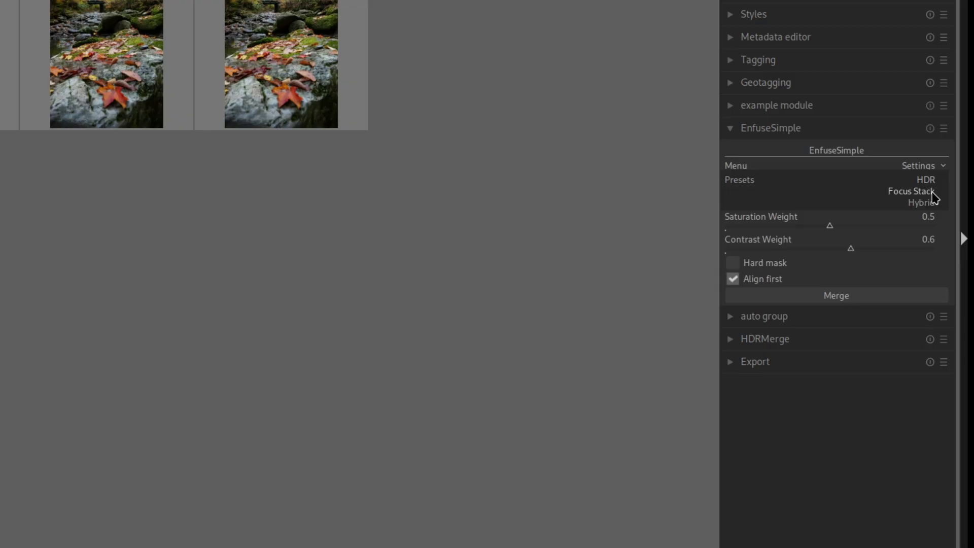
{"action": "left_click", "coordinate": [932, 193]}
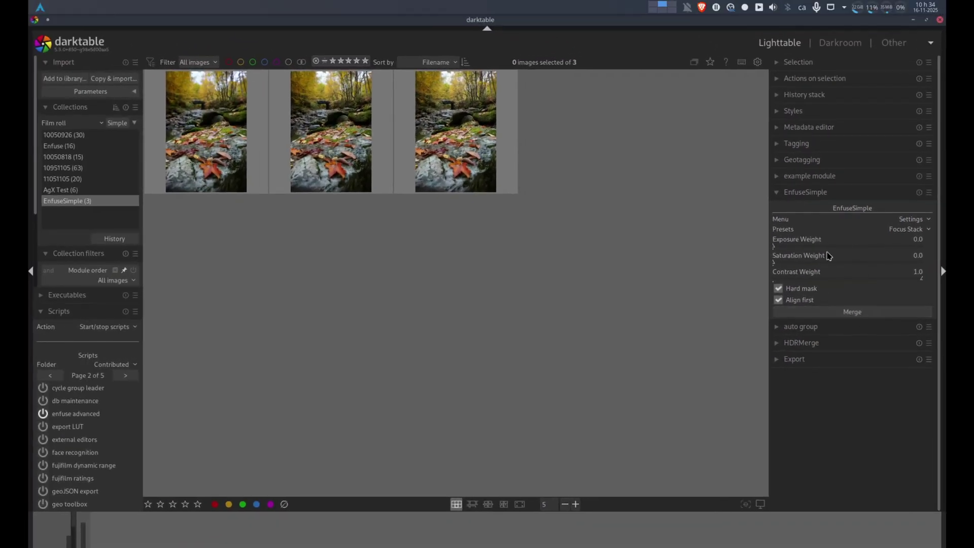
{"action": "left_click", "coordinate": [449, 136]}
{"action": "left_click", "coordinate": [213, 136], "text": "shift"}
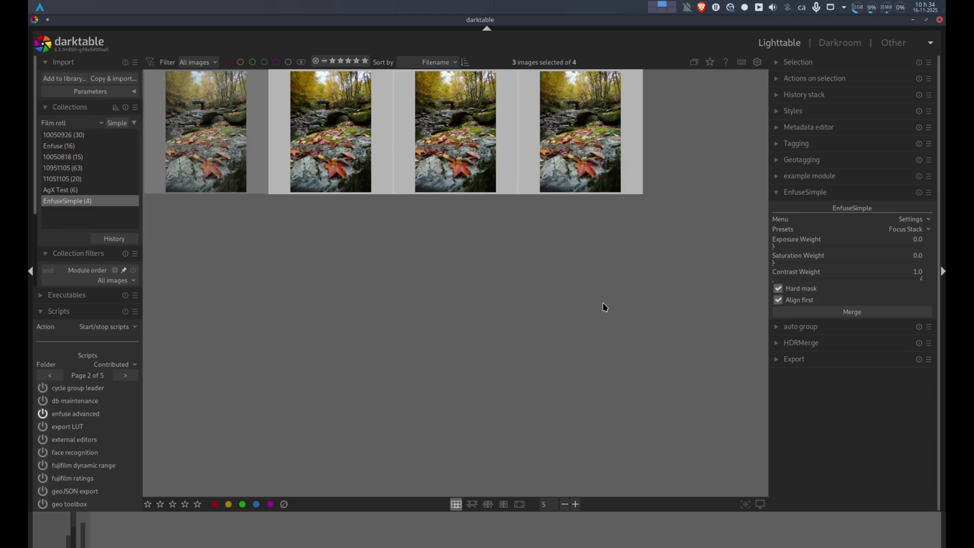
- Inspect the merged image's sharpness in the darkroom from the bridge down to the foreground leaf, and return to the lighttable
{"action": "left_click", "coordinate": [247, 140]}
{"action": "double_click", "coordinate": [247, 140]}
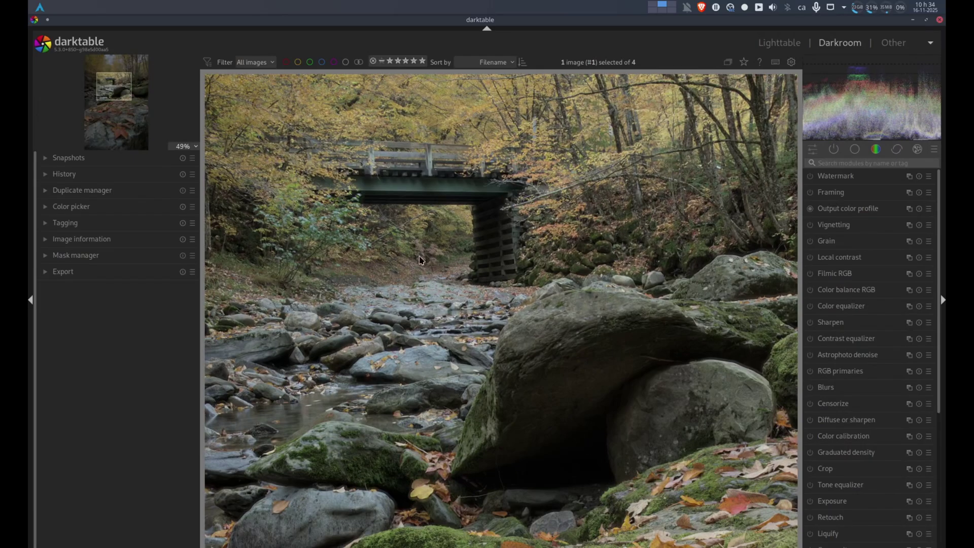
{"action": "left_click_drag", "start_coordinate": [419, 260], "coordinate": [464, 426]}
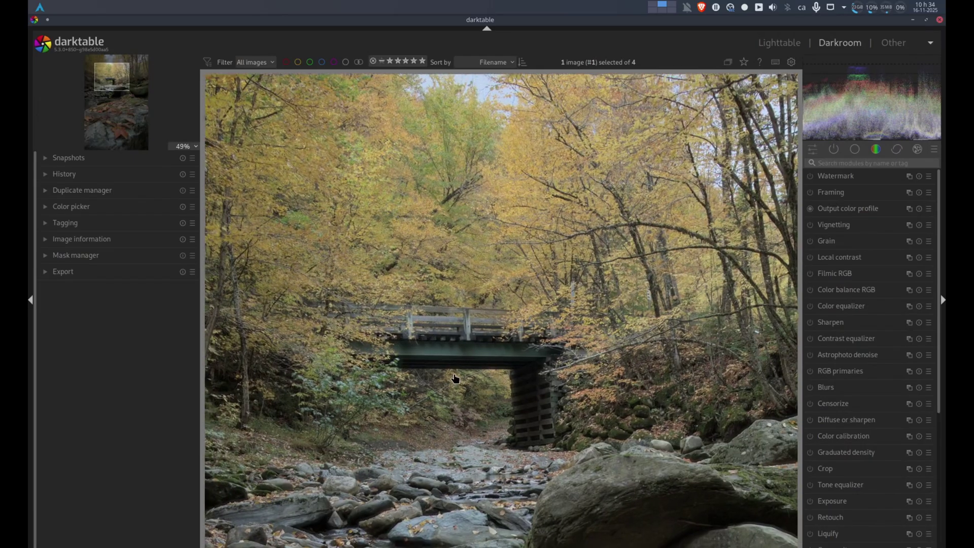
{"action": "left_click_drag", "start_coordinate": [469, 459], "coordinate": [454, 144]}
{"action": "left_click_drag", "start_coordinate": [490, 423], "coordinate": [447, 148]}
{"action": "left_click_drag", "start_coordinate": [507, 472], "coordinate": [510, 167]}
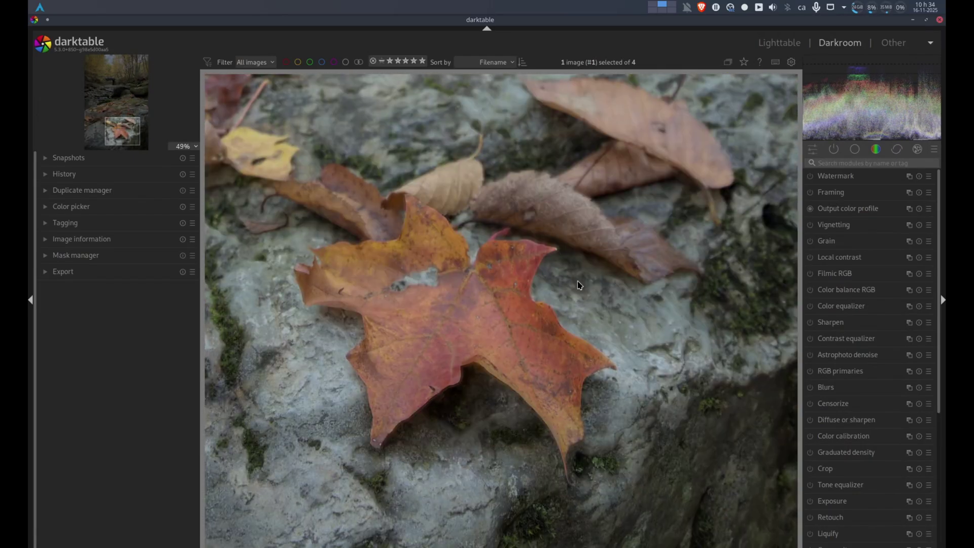
{"action": "left_click", "coordinate": [779, 42]}
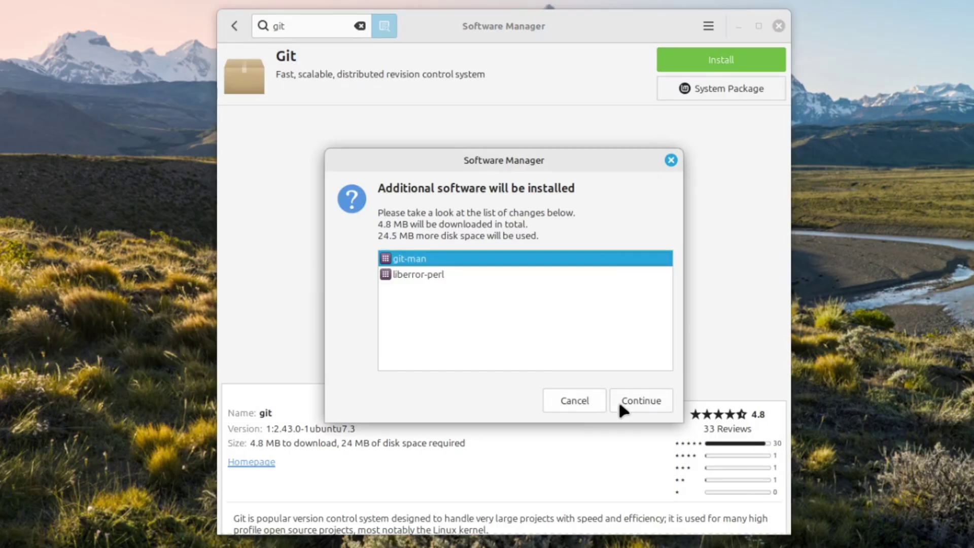
- Confirm the additional packages for the Git installation and authenticate with the account password
{"action": "left_click", "coordinate": [628, 398]}
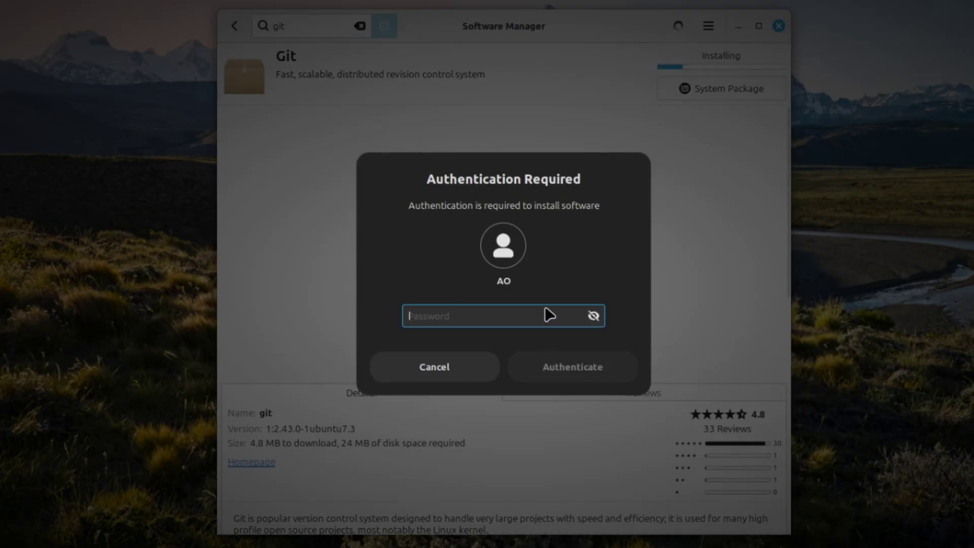
{"action": "type", "text": "••"}
{"action": "key", "text": "Return"}
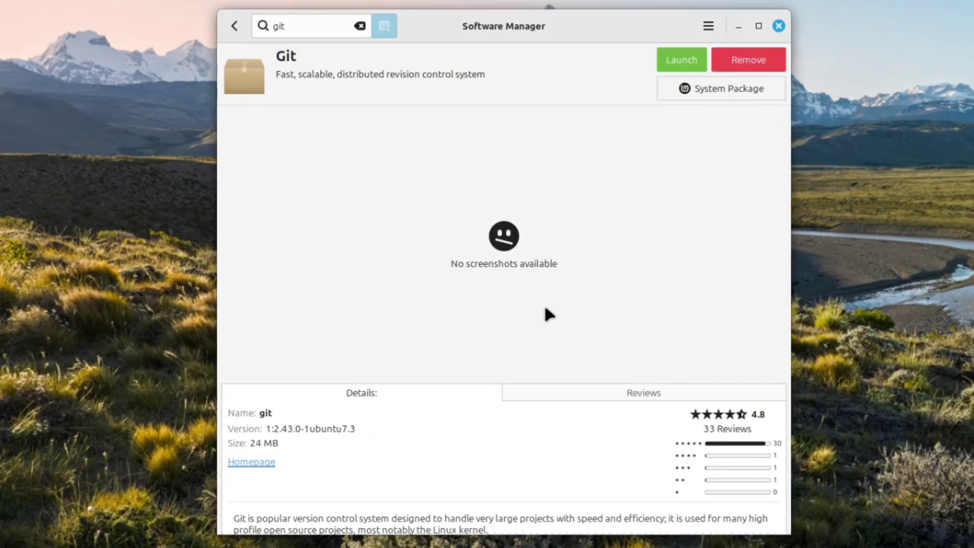
- Search for enfuse and install the Enfuse package together with its additional software
{"action": "left_click_drag", "start_coordinate": [315, 26], "coordinate": [178, 31]}
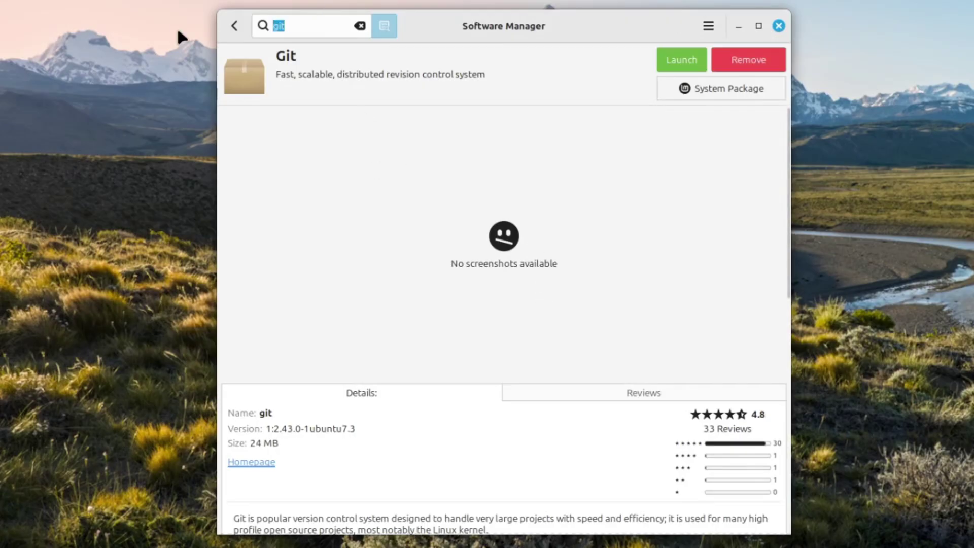
{"action": "type", "text": "enfuse"}
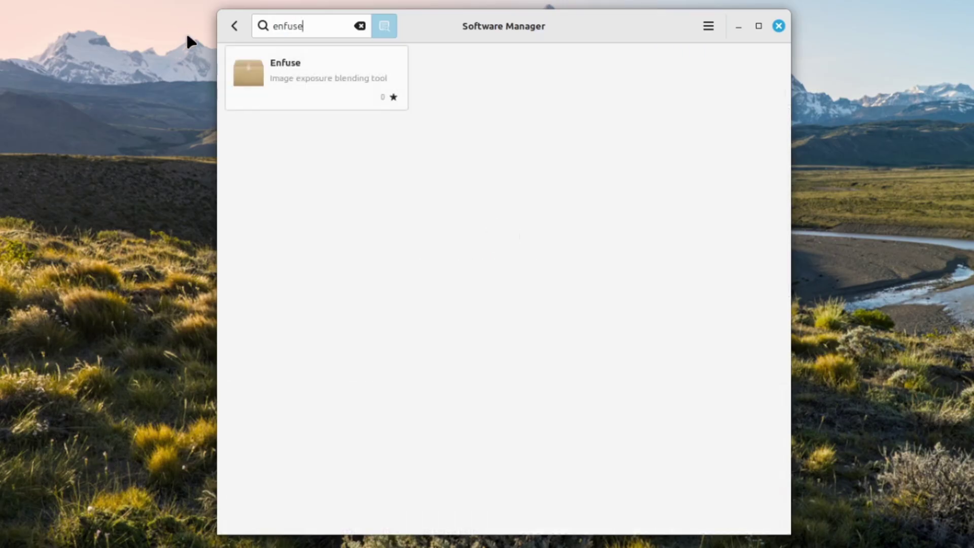
{"action": "left_click", "coordinate": [259, 76]}
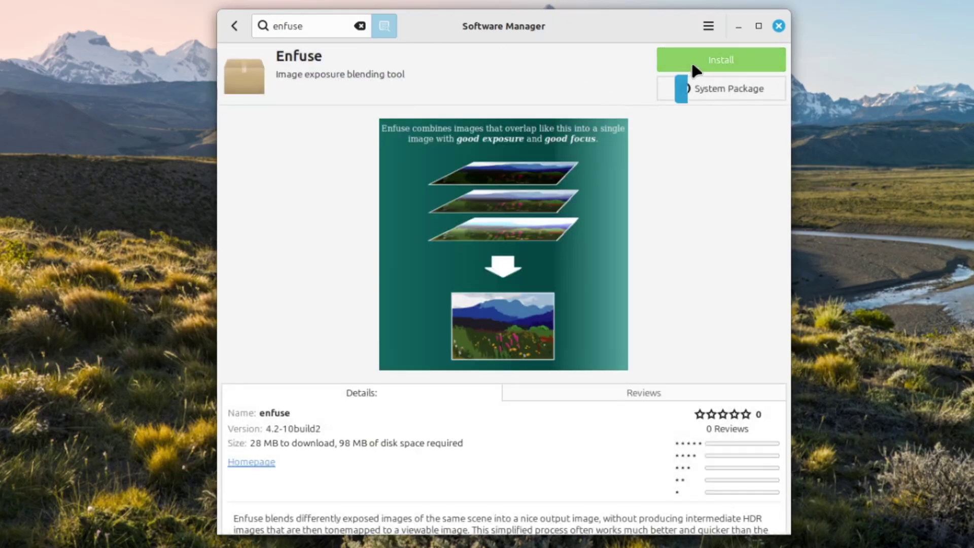
{"action": "left_click", "coordinate": [693, 66]}
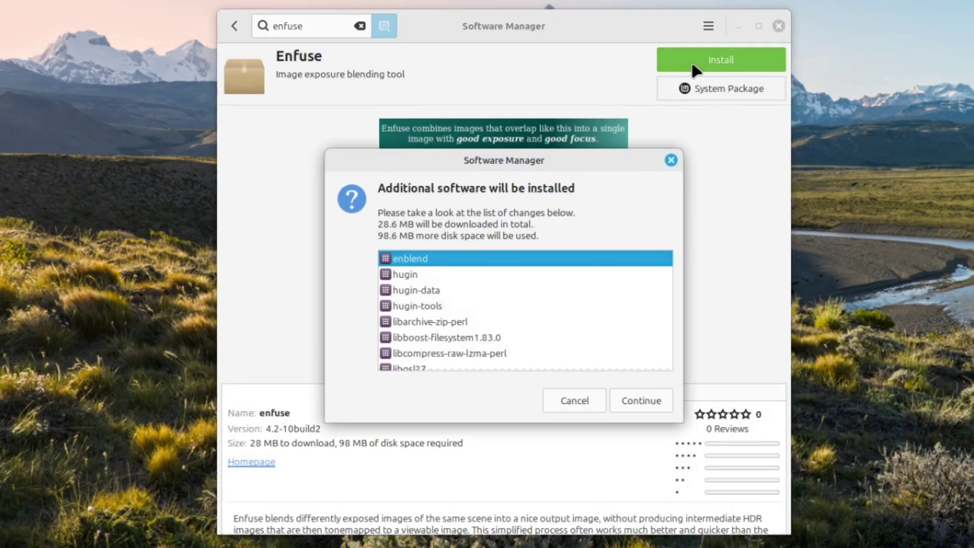
{"action": "left_click", "coordinate": [647, 402]}
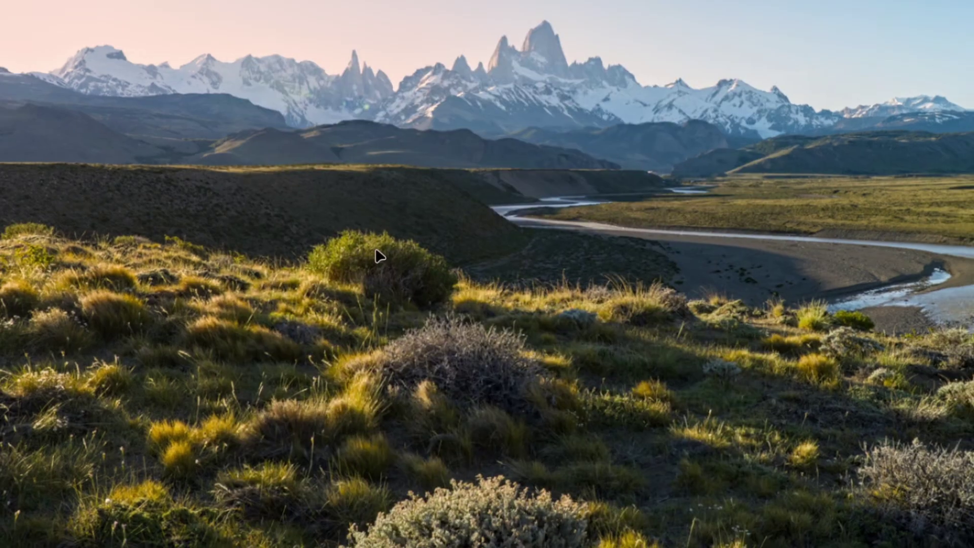
- Launch darktable on the Linux Mint machine
{"action": "key", "text": "super"}
{"action": "type", "text": "dark"}
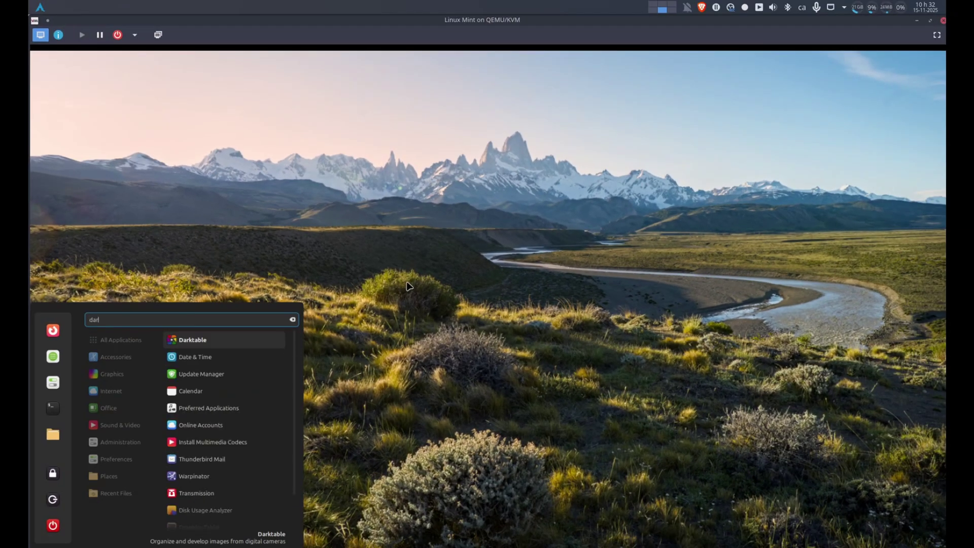
{"action": "key", "text": "Return"}
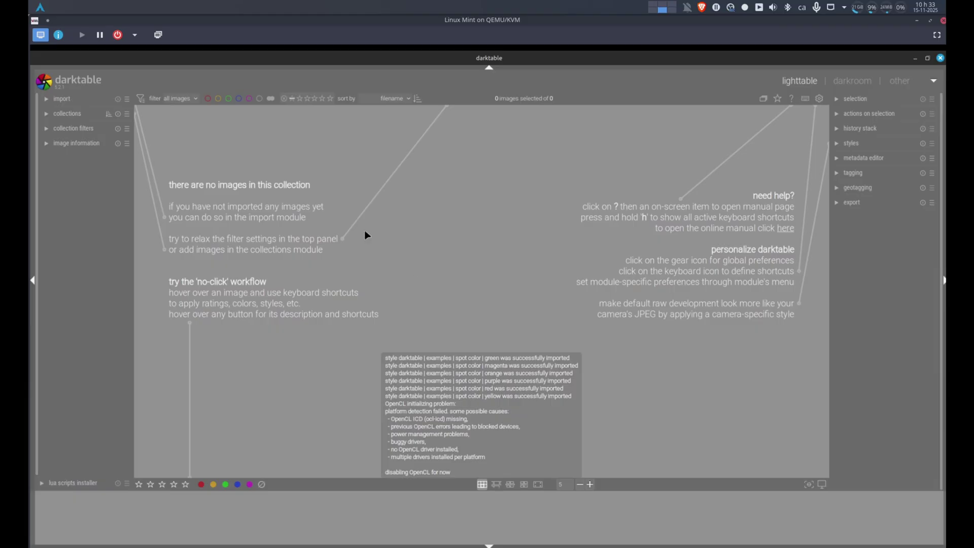
- Add the images from the EnfuseSimple folder inside Pictures to the library
{"action": "left_click", "coordinate": [45, 100]}
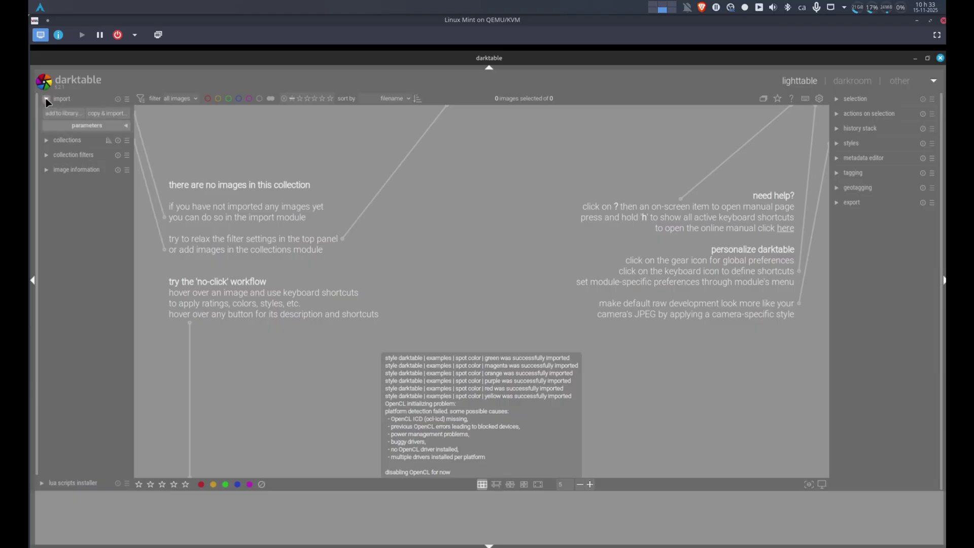
{"action": "left_click", "coordinate": [57, 111]}
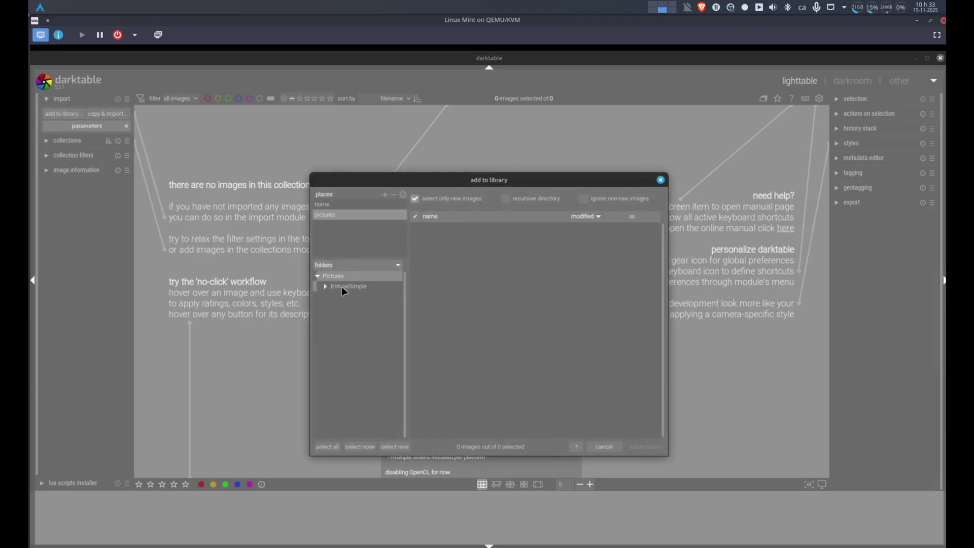
{"action": "left_click", "coordinate": [342, 286]}
{"action": "left_click", "coordinate": [646, 446]}
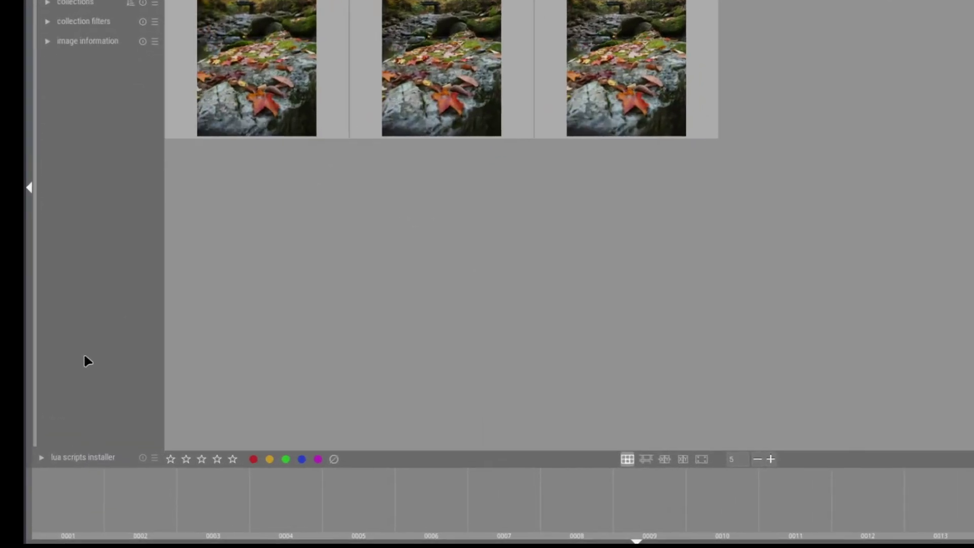
- Install the Lua scripts from the darktable repository and expand the scripts module
{"action": "left_click", "coordinate": [42, 458]}
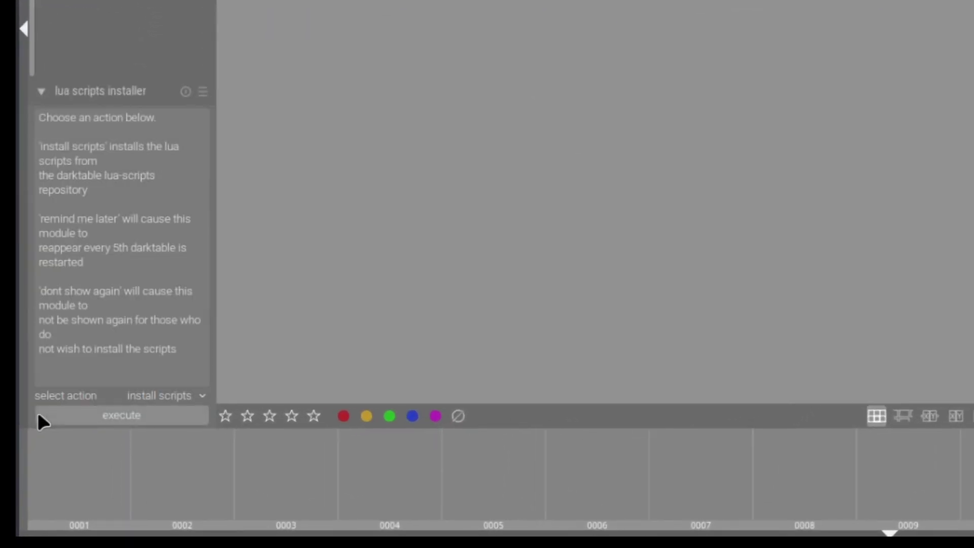
{"action": "left_click", "coordinate": [121, 413]}
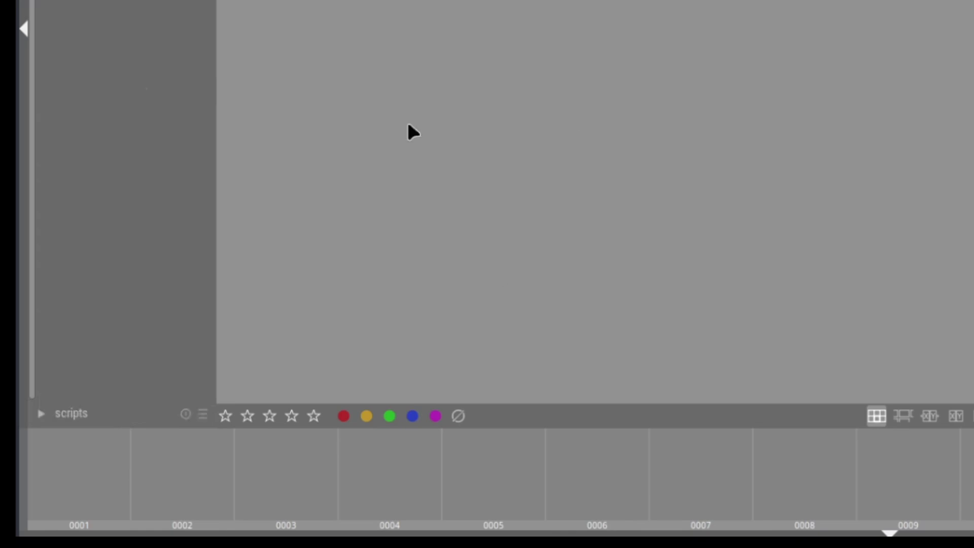
{"action": "left_click", "coordinate": [40, 415]}
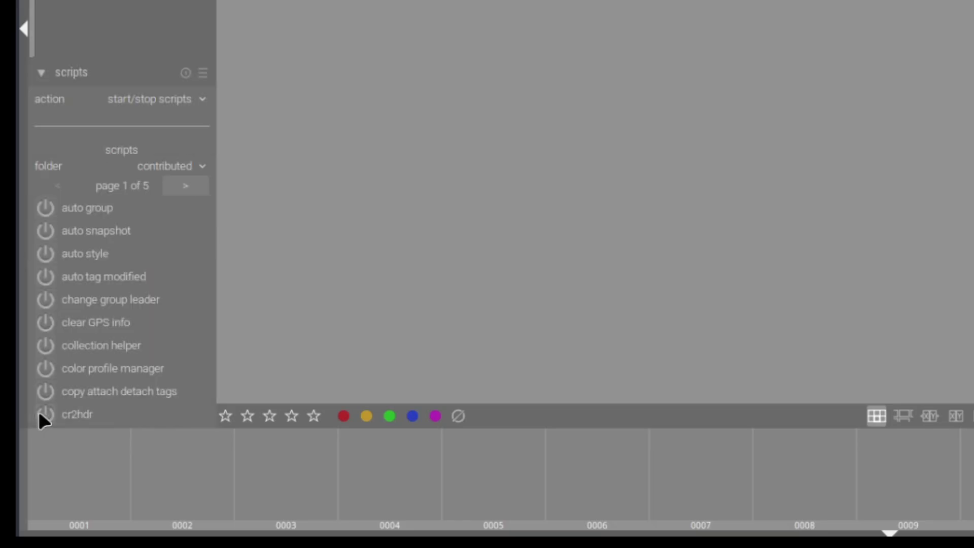
{"action": "left_click", "coordinate": [180, 95]}
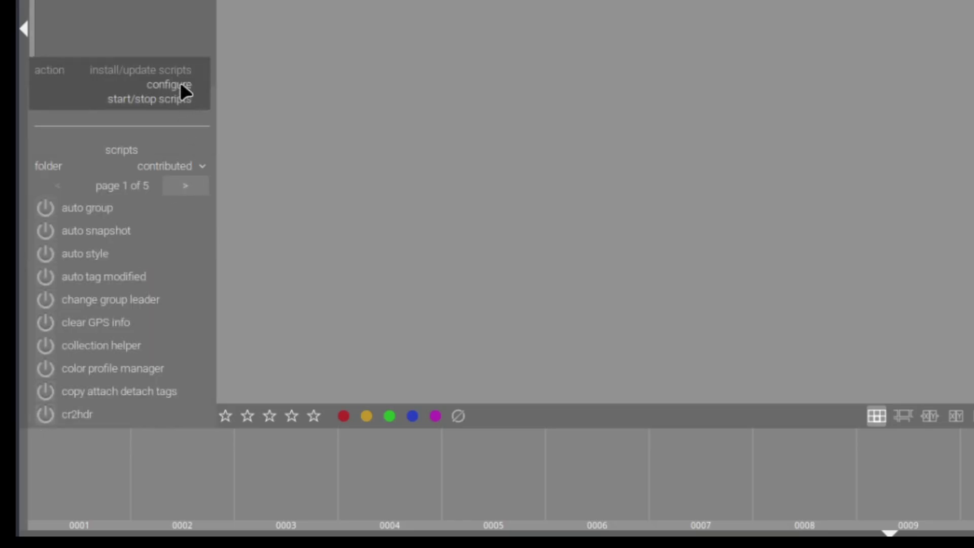
{"action": "left_click", "coordinate": [181, 71]}
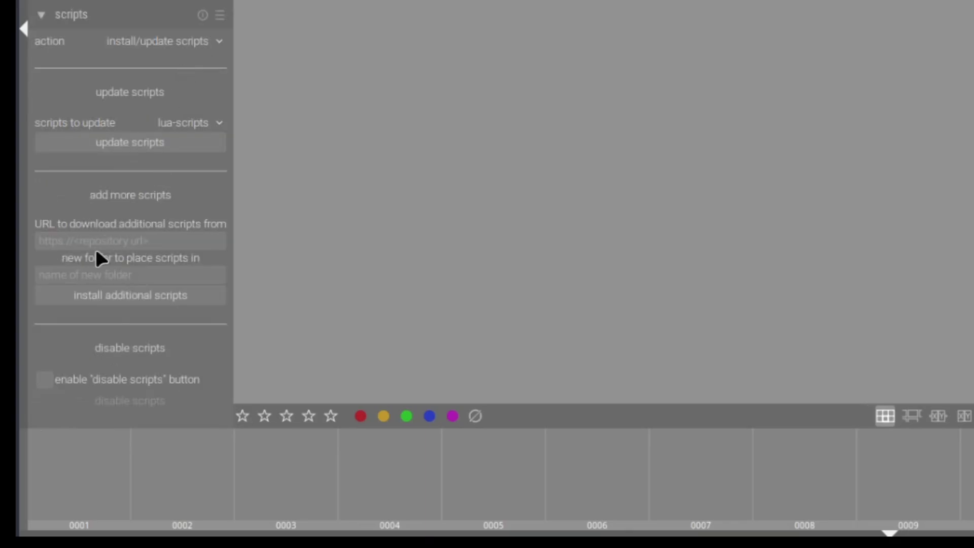
{"action": "left_click", "coordinate": [109, 236]}
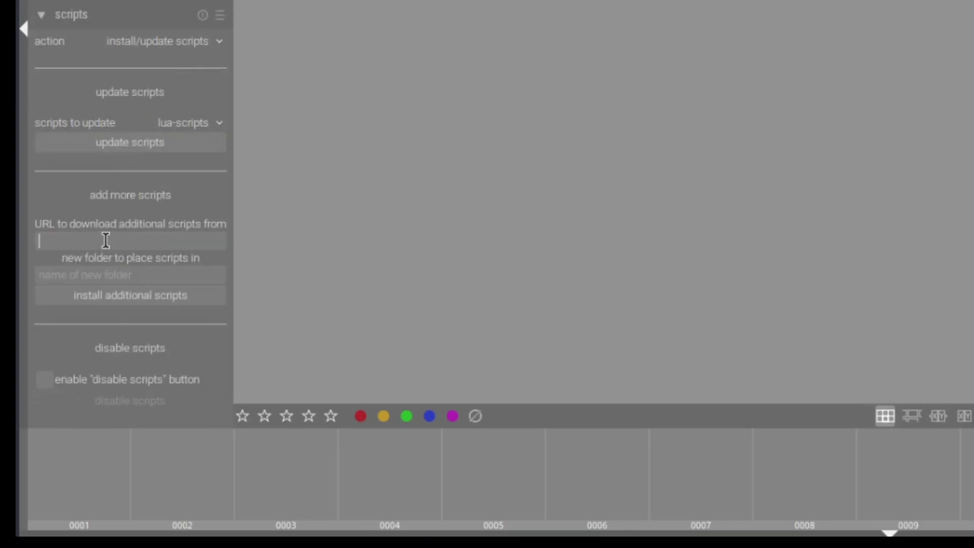
{"action": "type", "text": "https://github.com/AyedaOk/DT_custom_script"}
{"action": "left_click", "coordinate": [109, 272]}
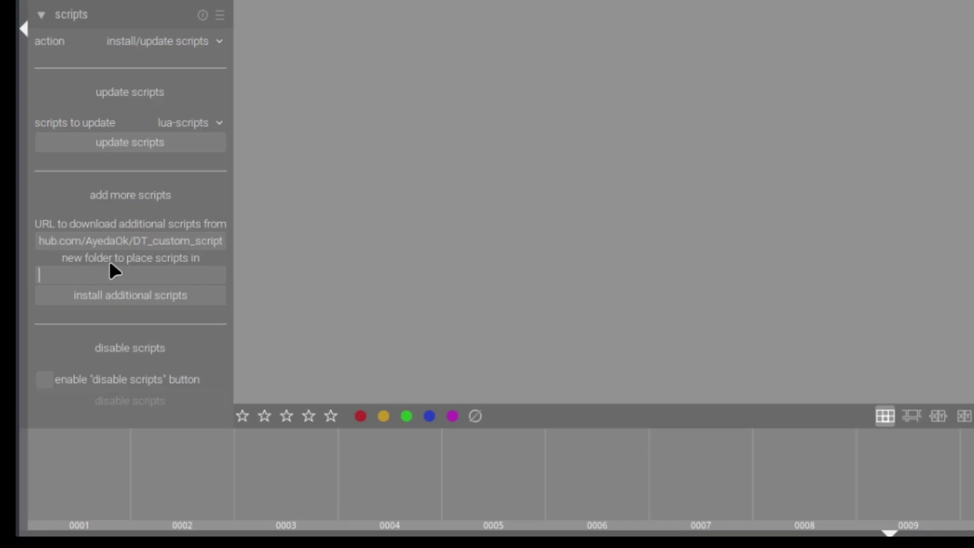
{"action": "type", "text": "Perso"}
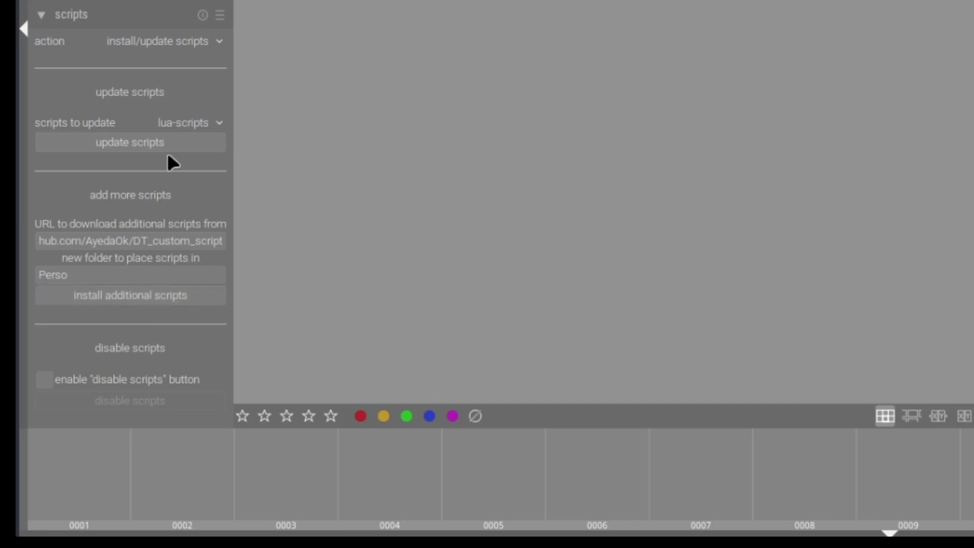
- Set the scripts module to start/stop scripts and display the scripts in the Perso folder
{"action": "left_click", "coordinate": [199, 39]}
{"action": "left_click", "coordinate": [199, 56]}
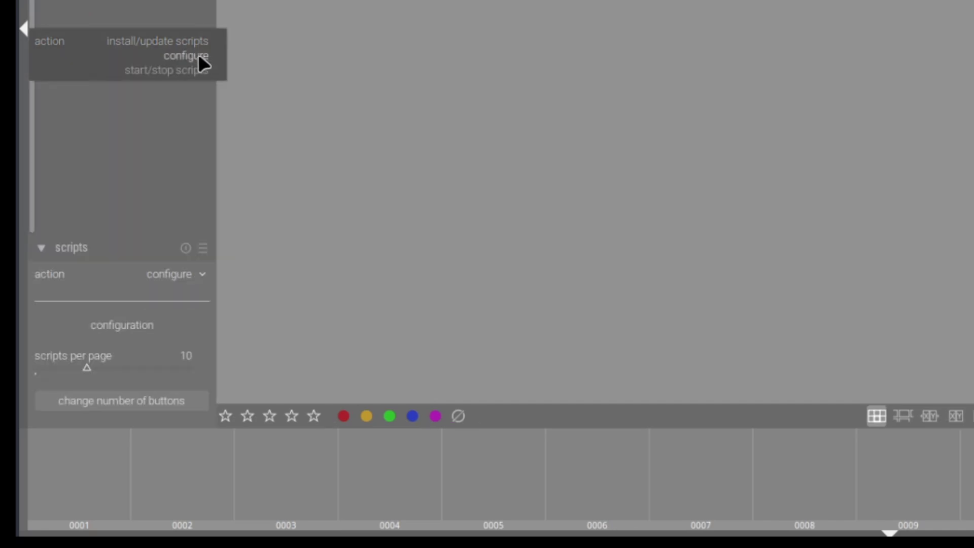
{"action": "left_click", "coordinate": [167, 274]}
{"action": "left_click", "coordinate": [180, 260]}
{"action": "left_click", "coordinate": [183, 274]}
{"action": "left_click", "coordinate": [185, 289]}
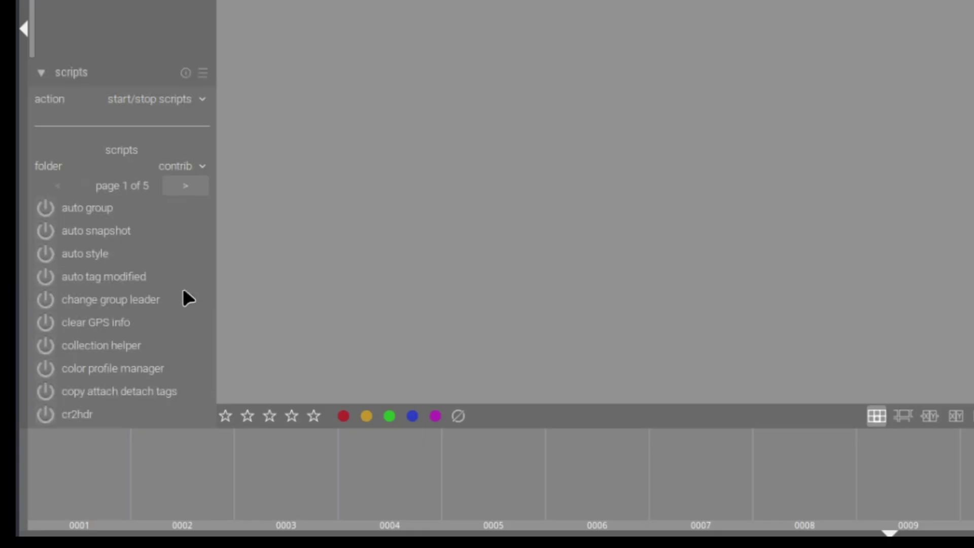
{"action": "left_click", "coordinate": [199, 166]}
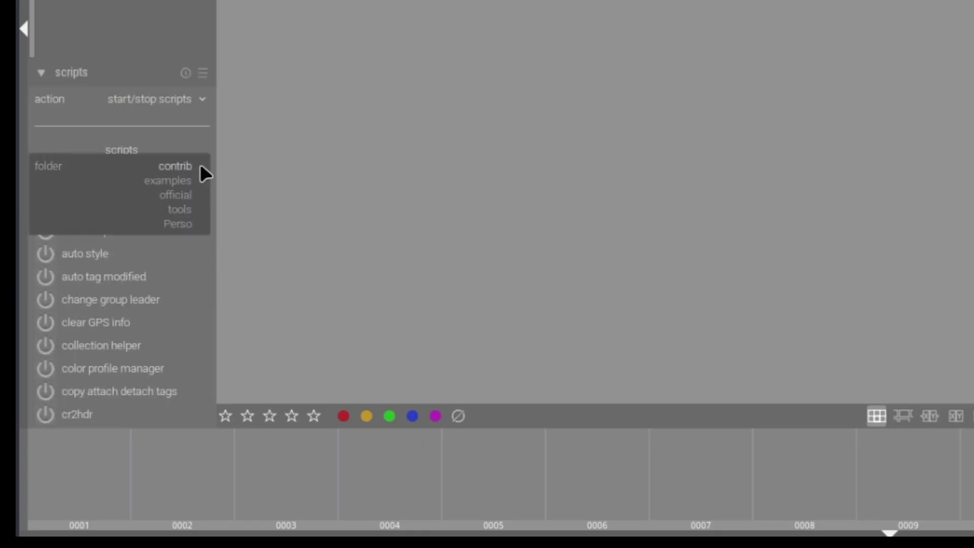
{"action": "left_click", "coordinate": [190, 224]}
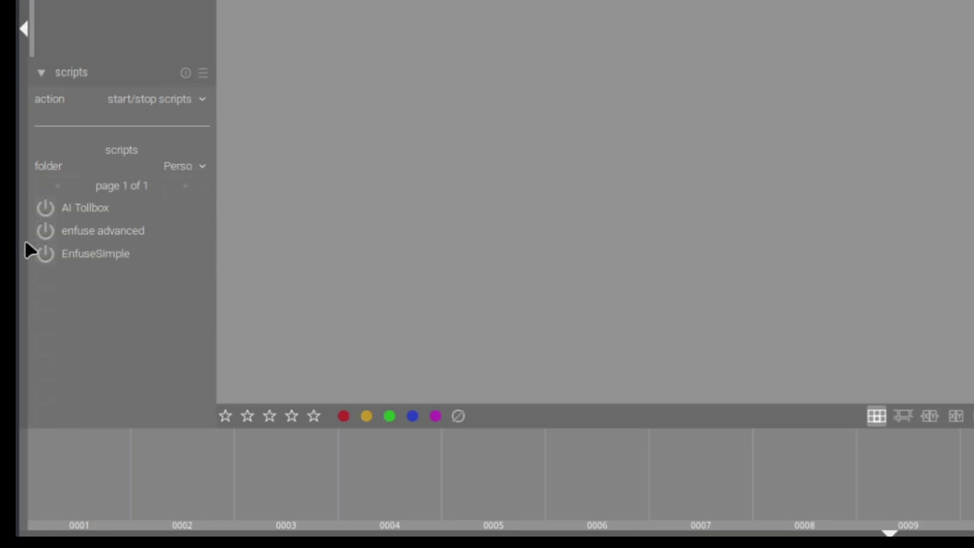
- Start the EnfuseSimple script, collapse the scripts module and expand the EnfuseSimple module
{"action": "left_click", "coordinate": [46, 255]}
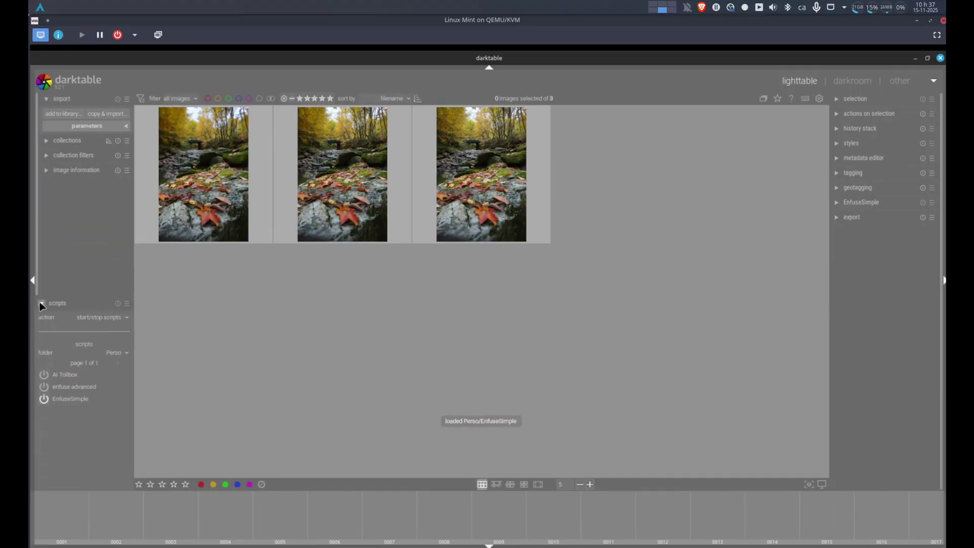
{"action": "left_click", "coordinate": [132, 69]}
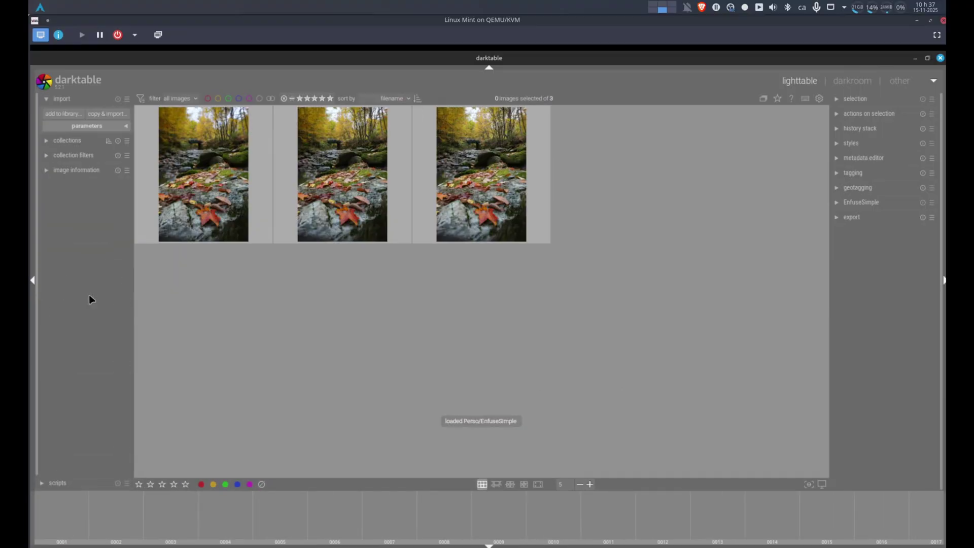
{"action": "left_click", "coordinate": [839, 202]}
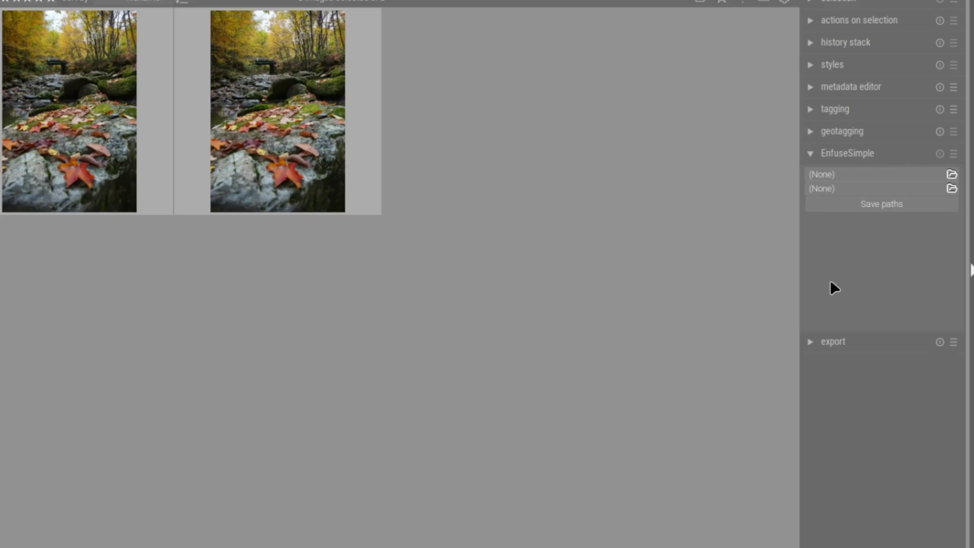
- Set the enfuse executable for EnfuseSimple to the enfuse program in the system's root bin folder
{"action": "left_click", "coordinate": [951, 174]}
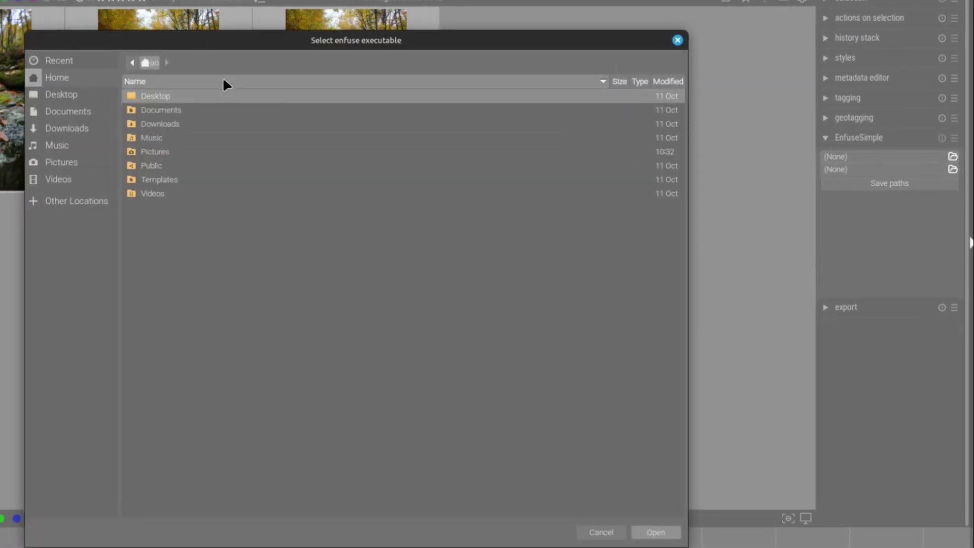
{"action": "left_click", "coordinate": [132, 62]}
{"action": "left_click", "coordinate": [145, 62]}
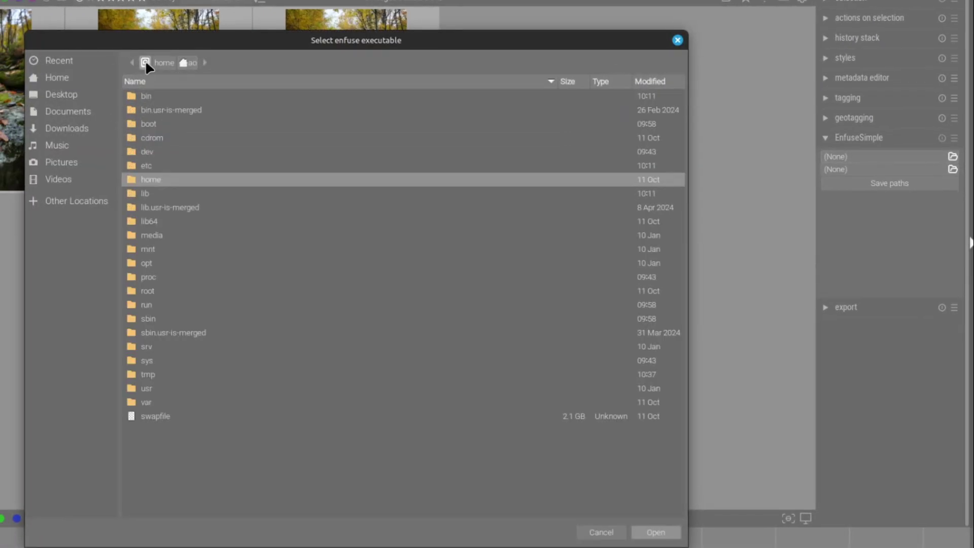
{"action": "double_click", "coordinate": [153, 96]}
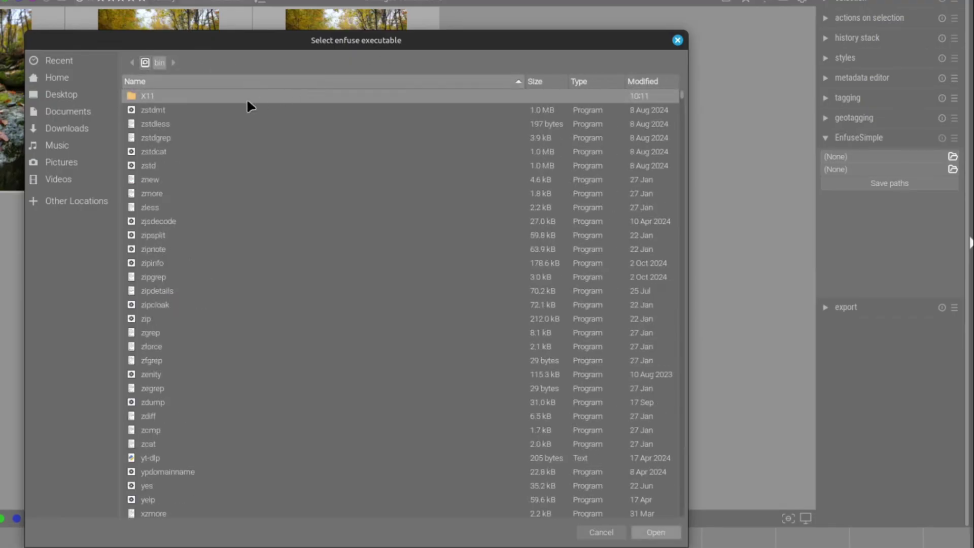
{"action": "type", "text": "e"}
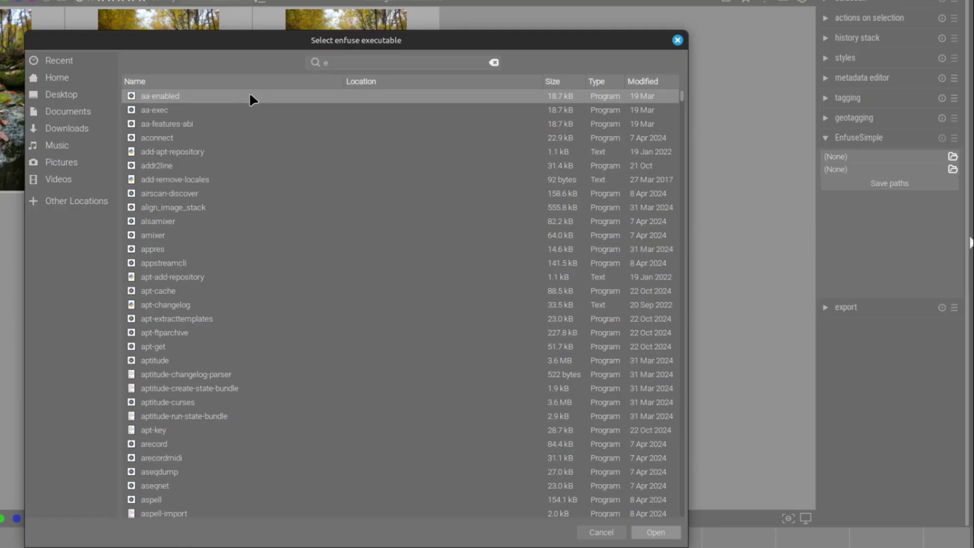
{"action": "type", "text": "nf"}
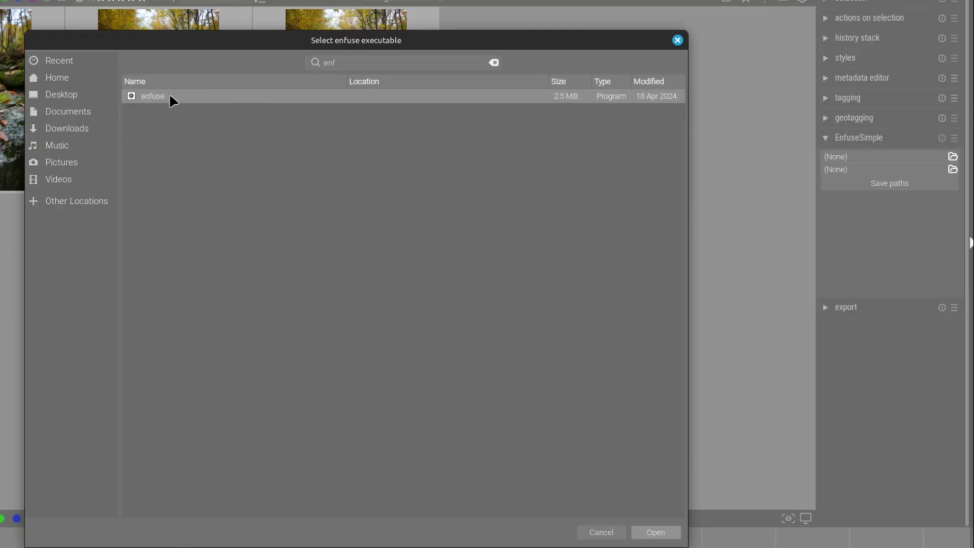
{"action": "double_click", "coordinate": [154, 95]}
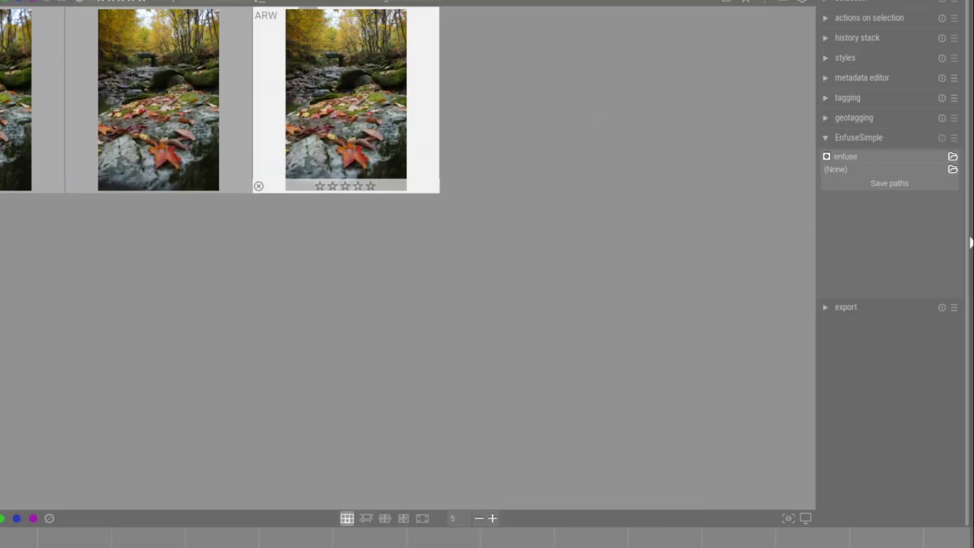
- Set the alignment executable to align_image_stack from the root bin folder and save both EnfuseSimple paths
{"action": "left_click", "coordinate": [952, 169]}
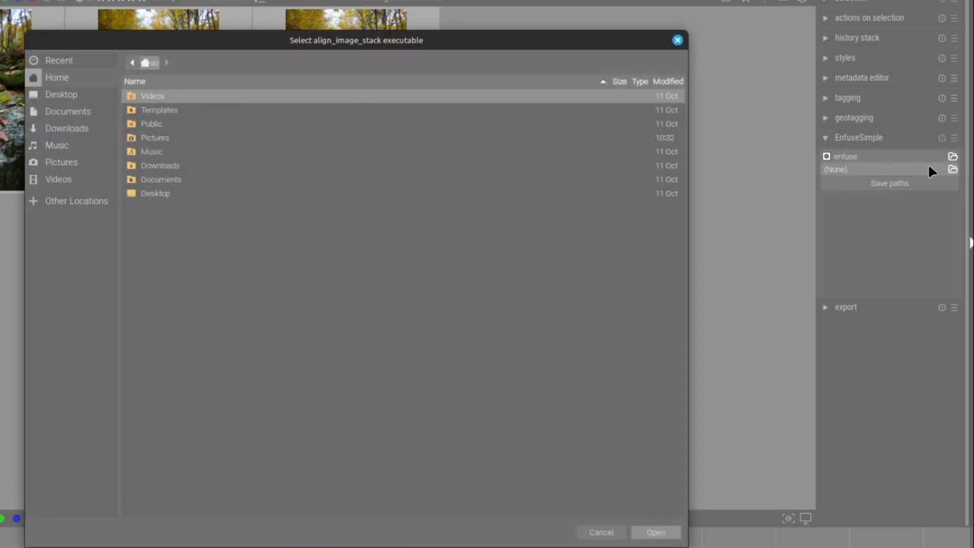
{"action": "left_click", "coordinate": [133, 63]}
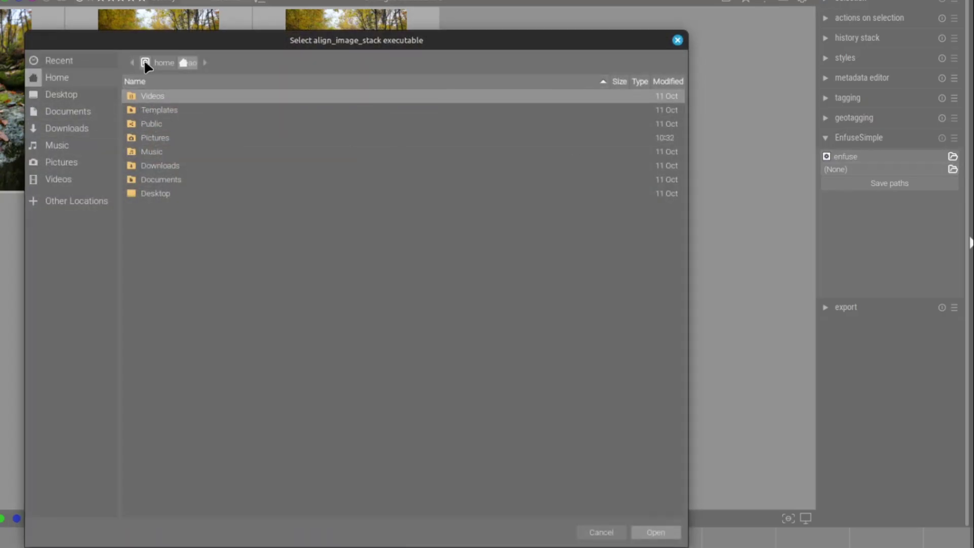
{"action": "left_click", "coordinate": [144, 60]}
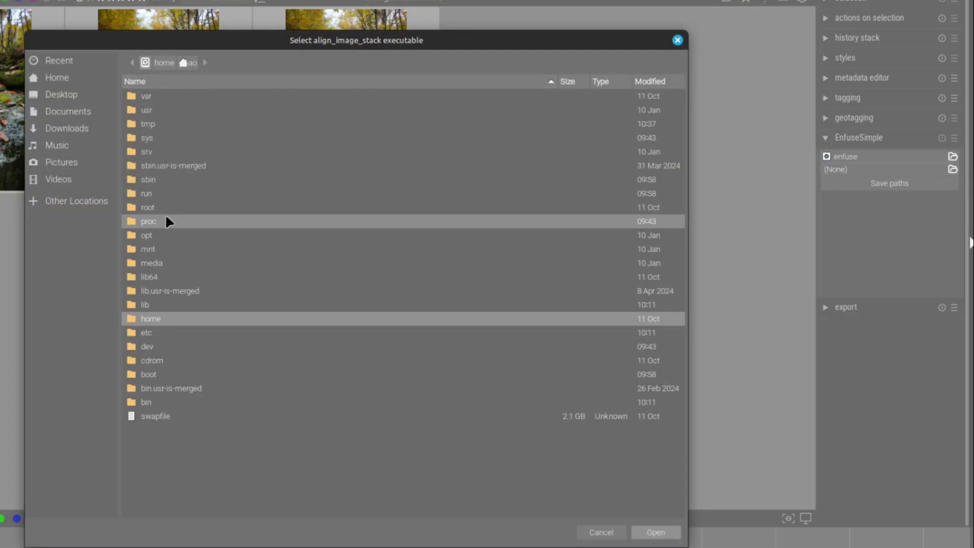
{"action": "double_click", "coordinate": [154, 402]}
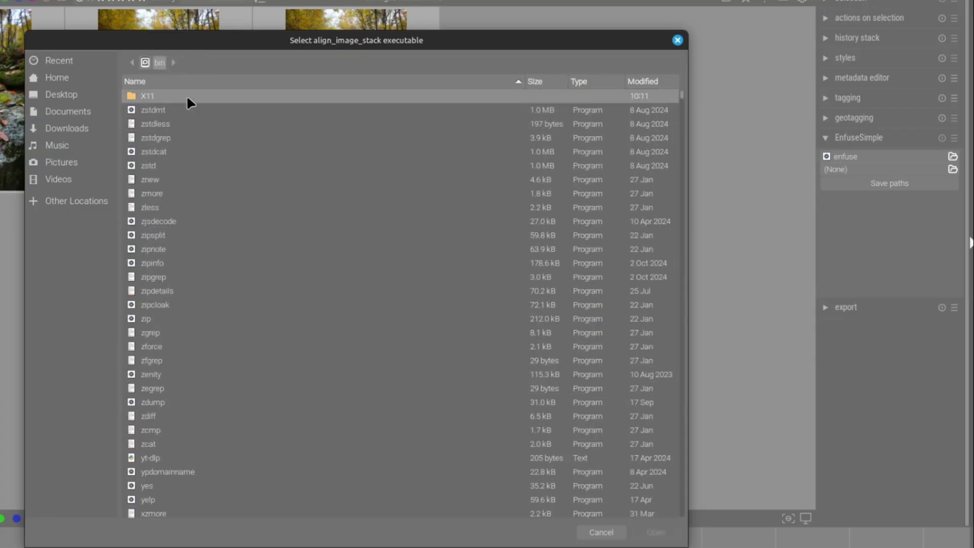
{"action": "type", "text": "alig"}
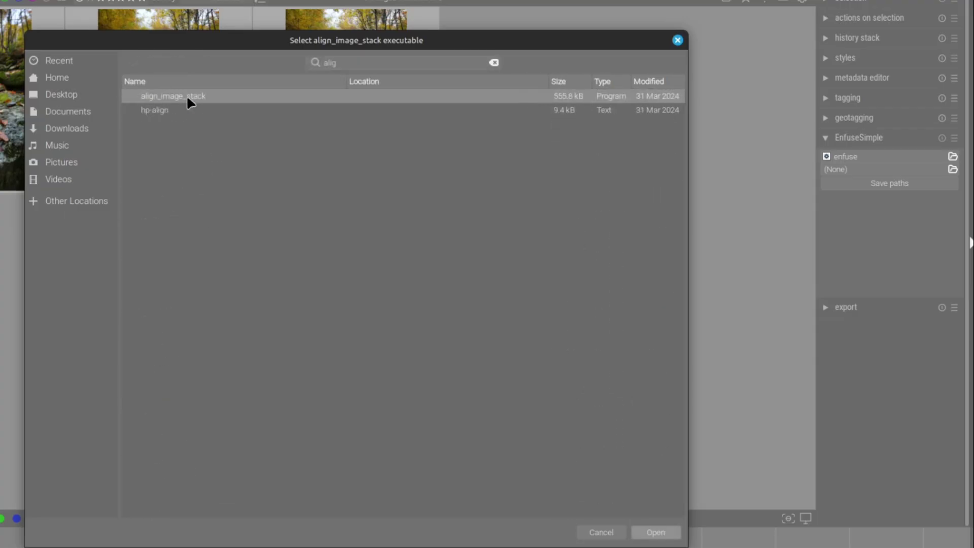
{"action": "double_click", "coordinate": [186, 95]}
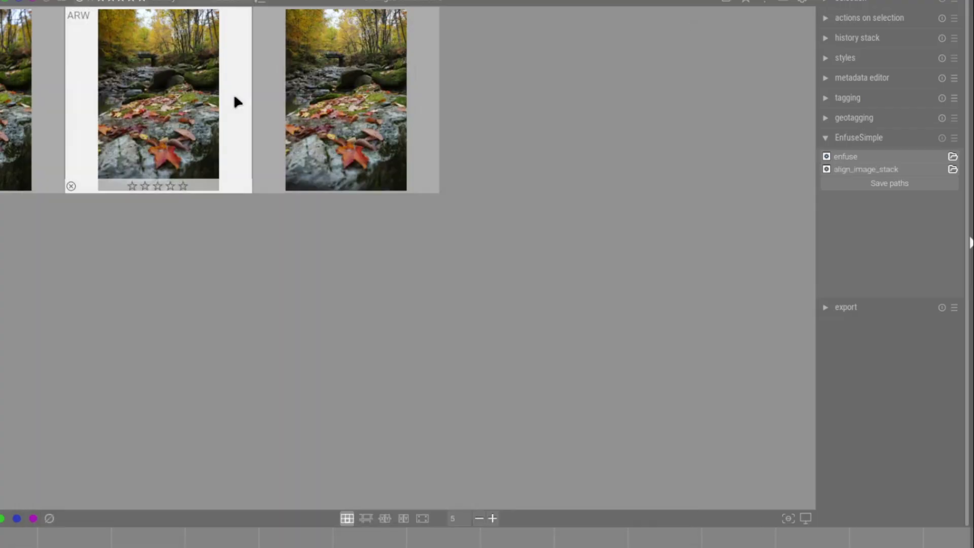
{"action": "left_click", "coordinate": [881, 190]}
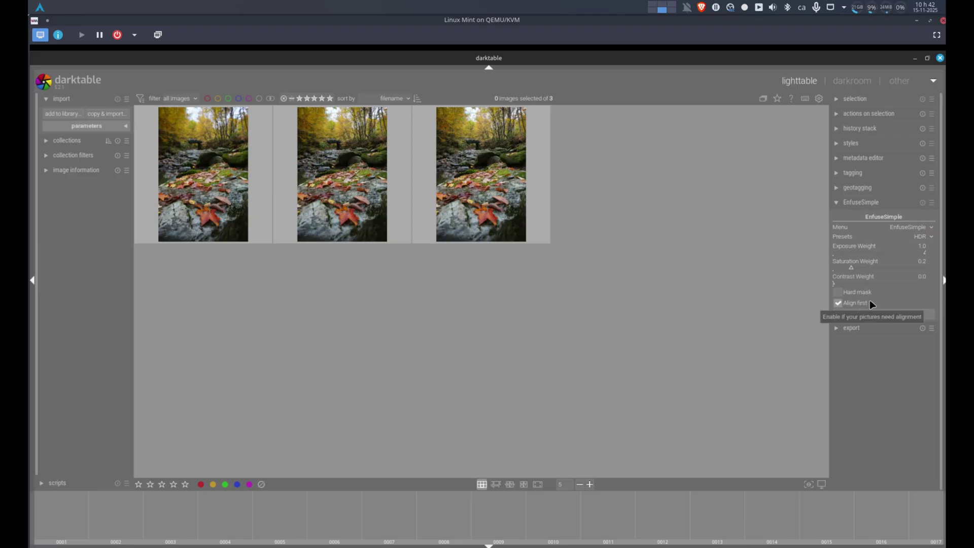
- Merge all three forest stream images with the EnfuseSimple Focus Stack preset
{"action": "left_click", "coordinate": [249, 223]}
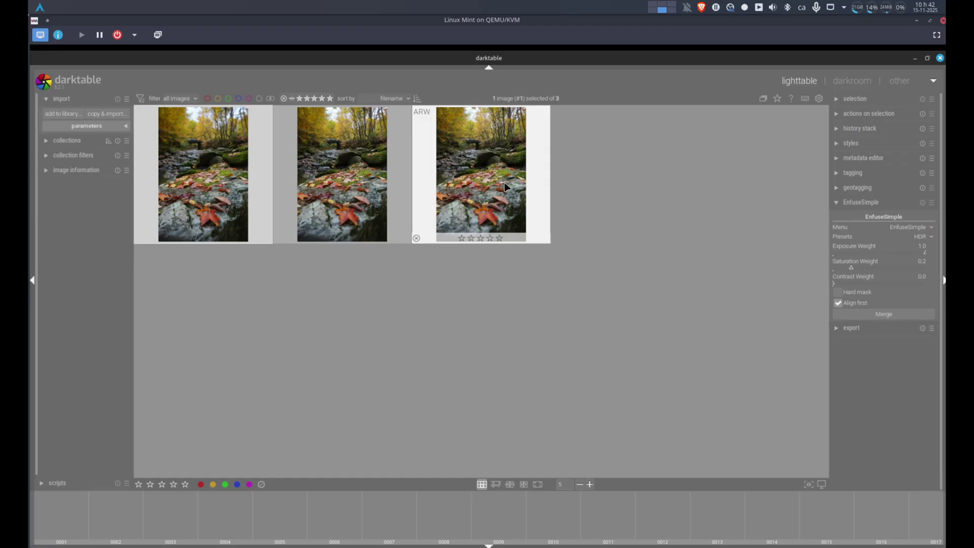
{"action": "left_click", "coordinate": [507, 187], "text": "shift"}
{"action": "left_click", "coordinate": [928, 236]}
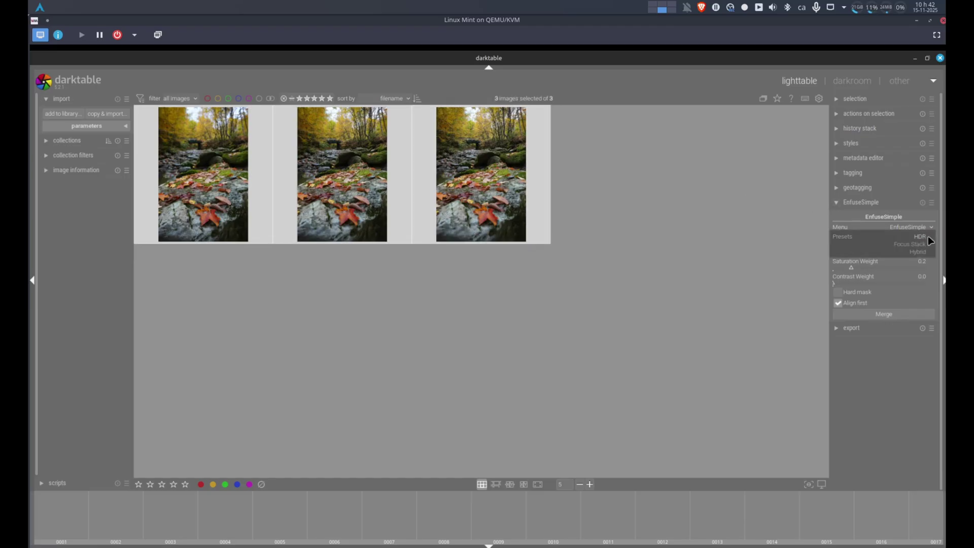
{"action": "left_click", "coordinate": [915, 246]}
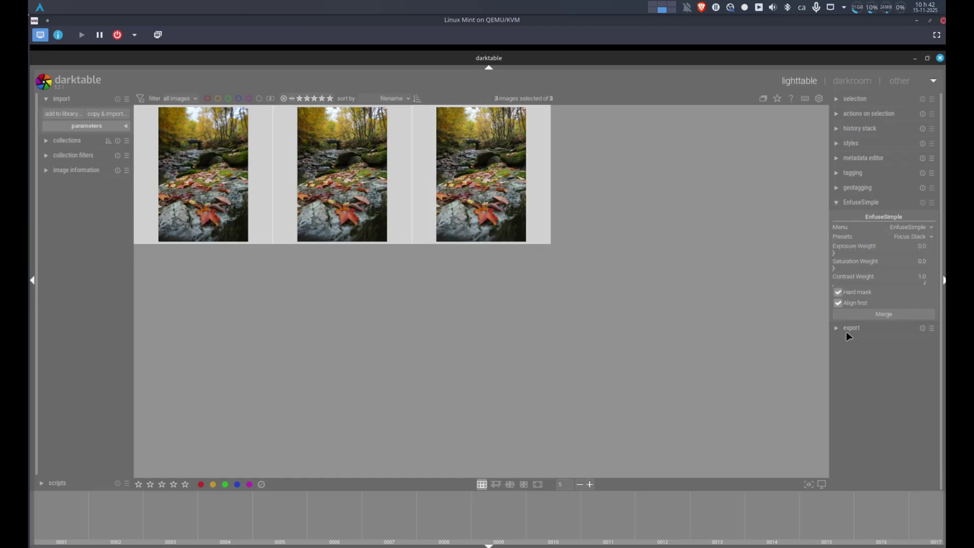
{"action": "left_click", "coordinate": [866, 317]}
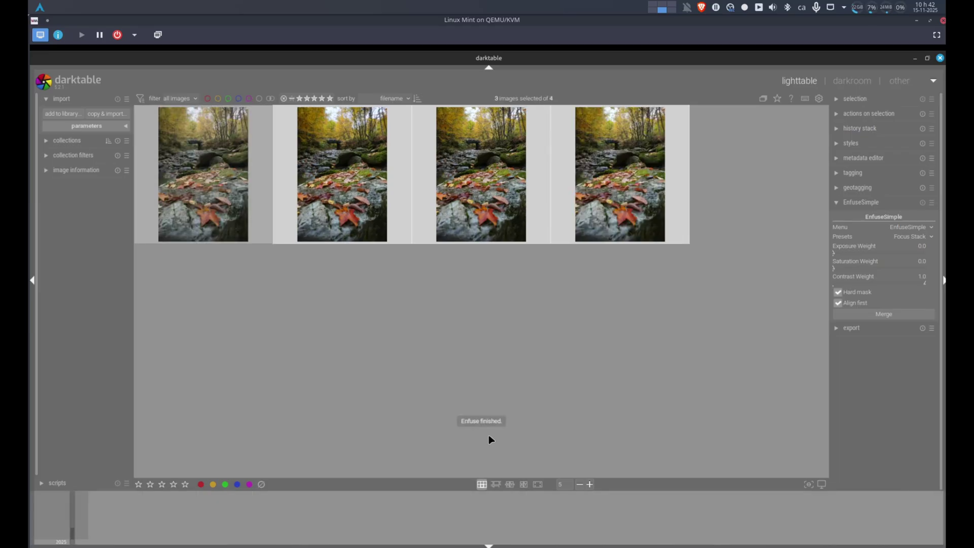
- Examine the focus in the first and last ARW source images at close zoom in the darkroom
{"action": "left_click", "coordinate": [491, 431]}
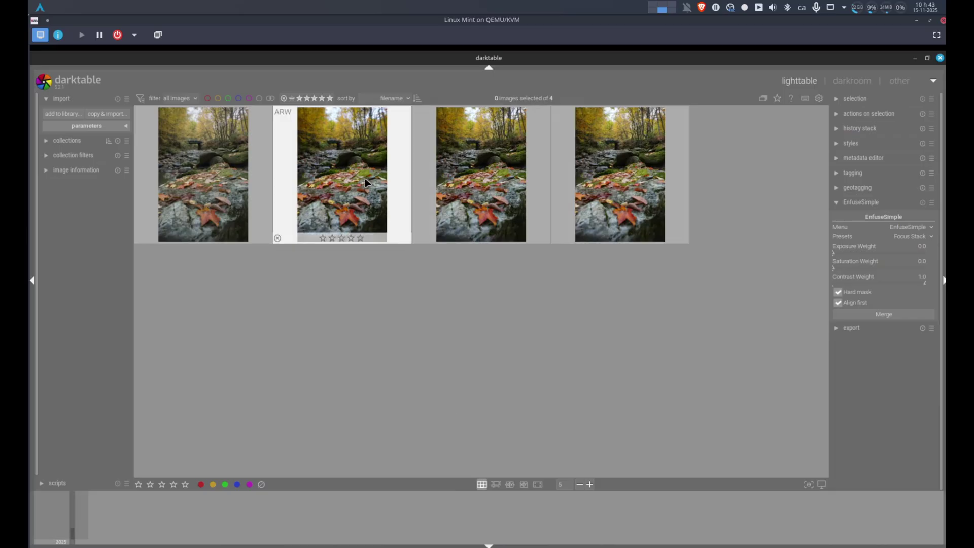
{"action": "double_click", "coordinate": [366, 181]}
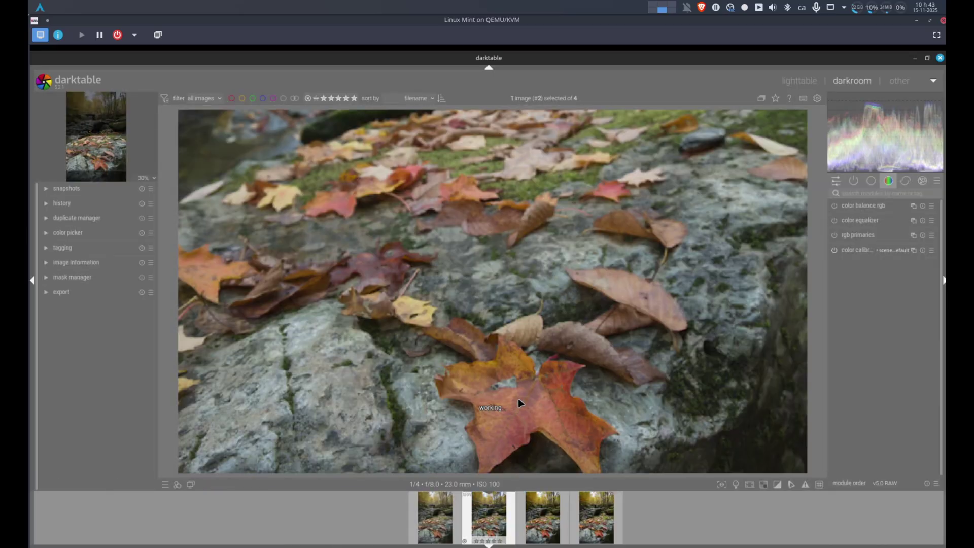
{"action": "scroll", "coordinate": [518, 398], "scroll_direction": "up", "scroll_amount": 3}
{"action": "left_click_drag", "start_coordinate": [522, 380], "coordinate": [526, 246]}
{"action": "left_click_drag", "start_coordinate": [600, 174], "coordinate": [568, 288]}
{"action": "left_click", "coordinate": [583, 515]}
{"action": "left_click_drag", "start_coordinate": [577, 459], "coordinate": [513, 278]}
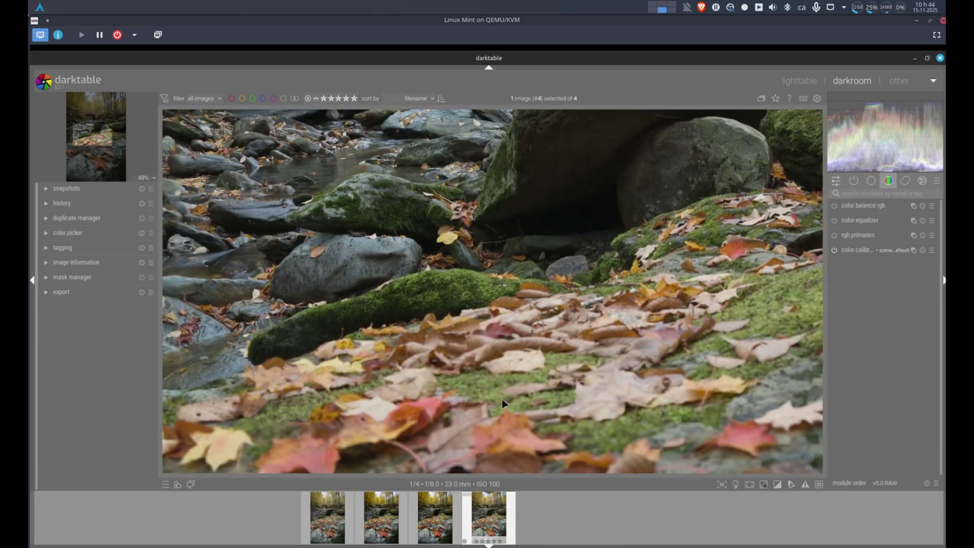
{"action": "left_click_drag", "start_coordinate": [501, 398], "coordinate": [517, 309]}
- Examine the merged image's sharpness from the bridge down to the foreground leaf, and return to the lighttable
{"action": "left_click", "coordinate": [326, 514]}
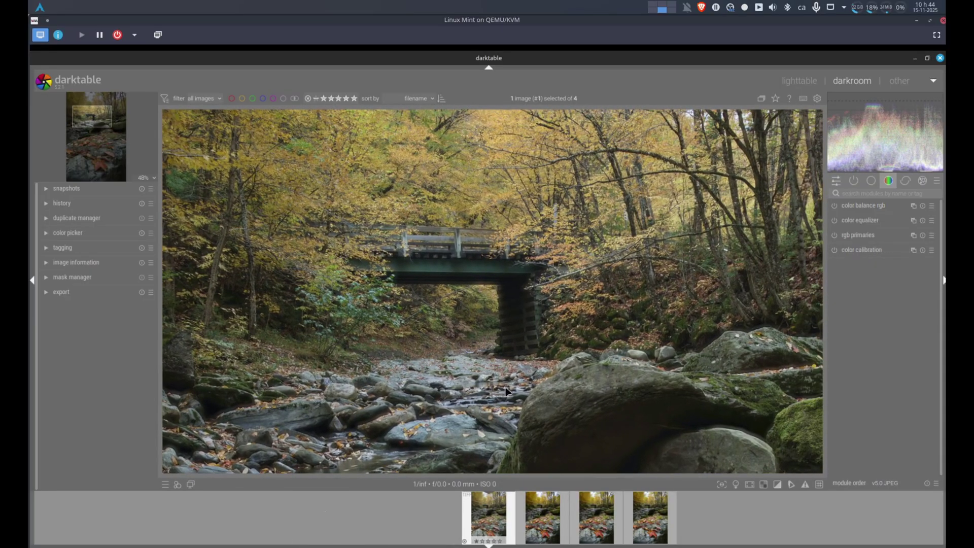
{"action": "left_click_drag", "start_coordinate": [505, 391], "coordinate": [508, 284]}
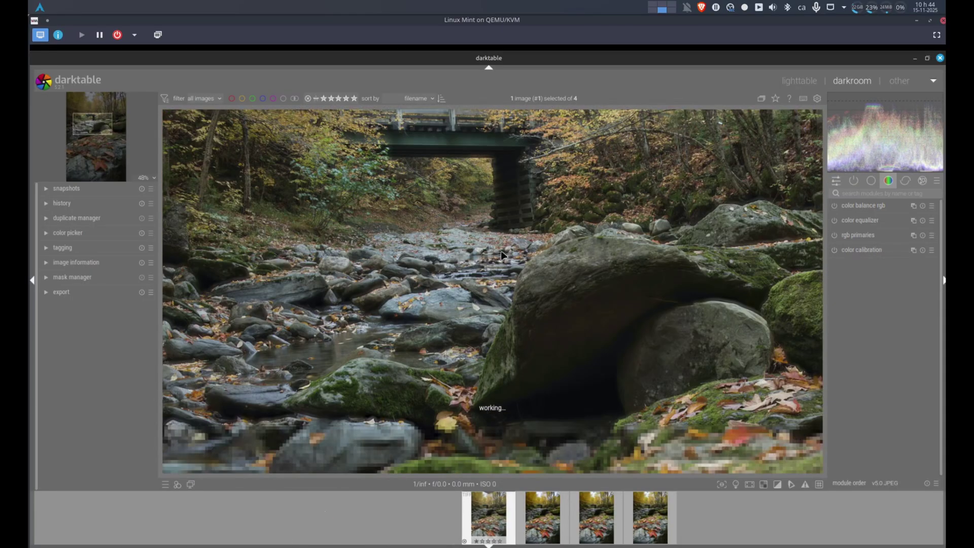
{"action": "left_click_drag", "start_coordinate": [508, 400], "coordinate": [515, 216]}
{"action": "left_click_drag", "start_coordinate": [568, 400], "coordinate": [558, 203]}
{"action": "left_click_drag", "start_coordinate": [566, 388], "coordinate": [546, 317]}
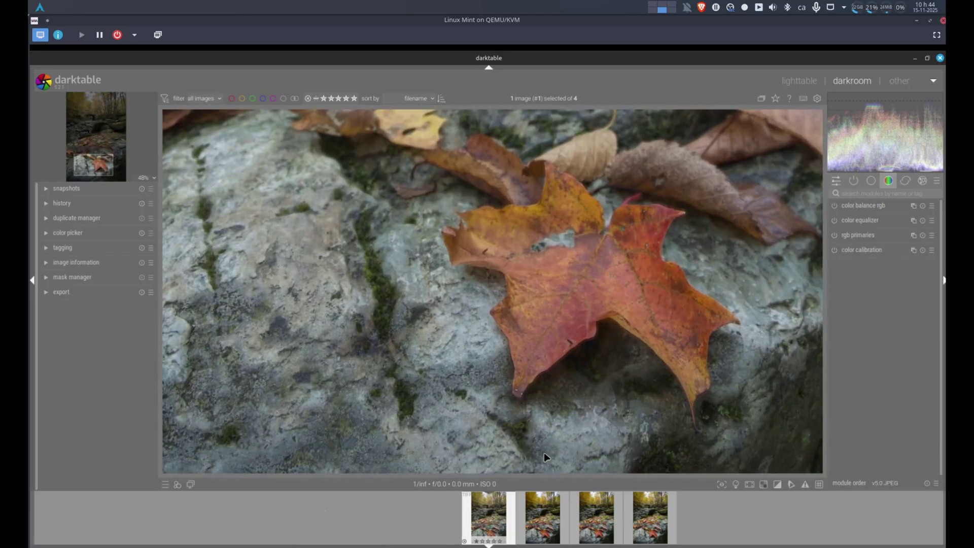
{"action": "left_click_drag", "start_coordinate": [544, 452], "coordinate": [514, 389]}
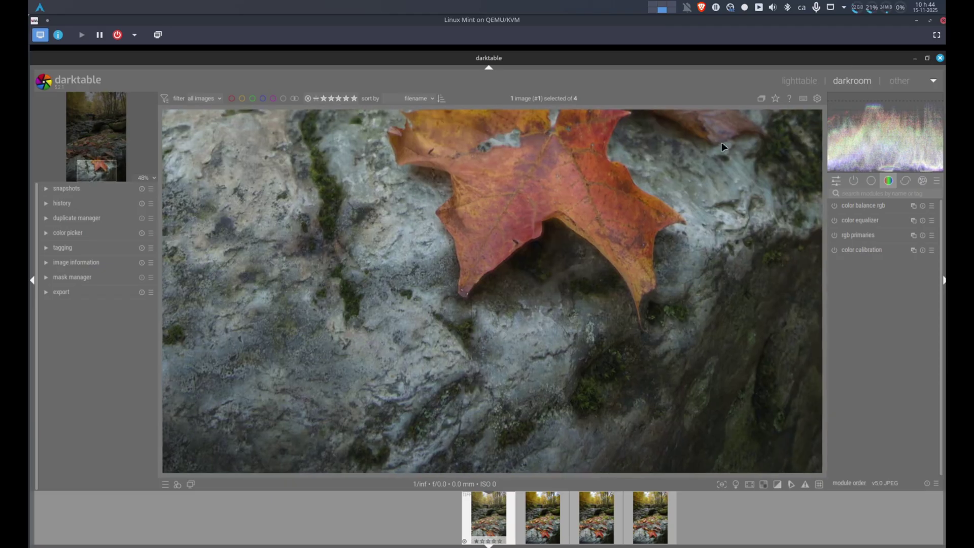
{"action": "left_click", "coordinate": [799, 80]}
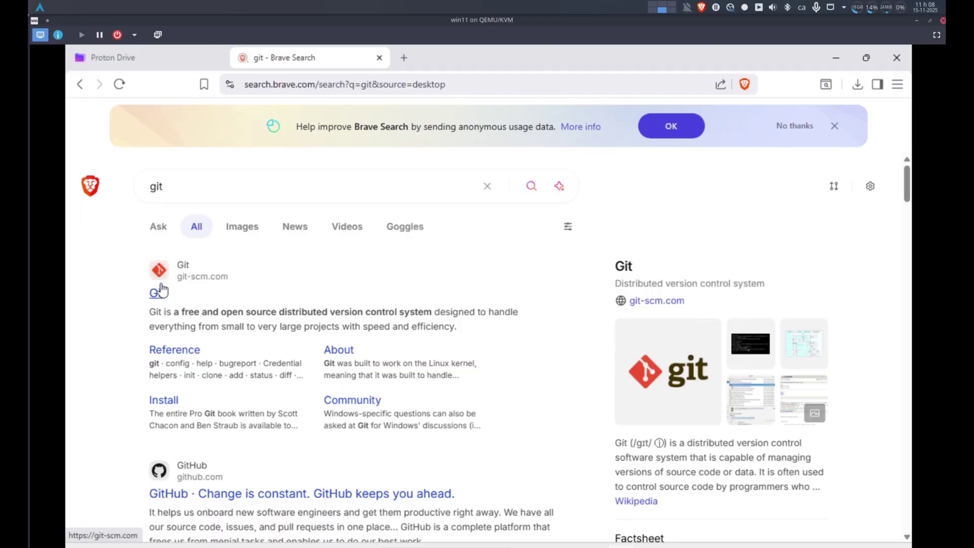
- In the Windows 11 machine's browser, download Git for Windows/x64 Setup from git-scm.com into the Downloads folder
{"action": "left_click", "coordinate": [160, 288]}
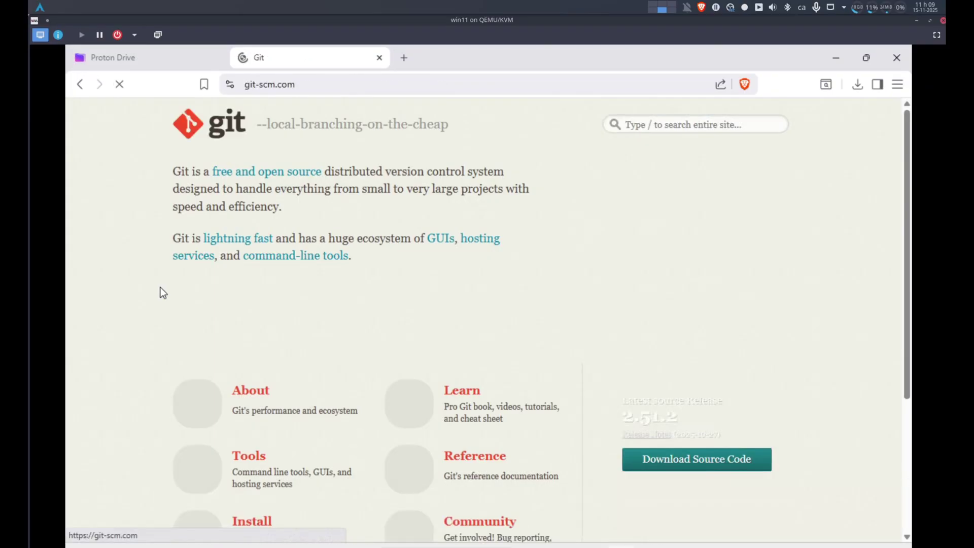
{"action": "scroll", "coordinate": [238, 455], "scroll_direction": "down", "scroll_amount": 1}
{"action": "left_click", "coordinate": [239, 454]}
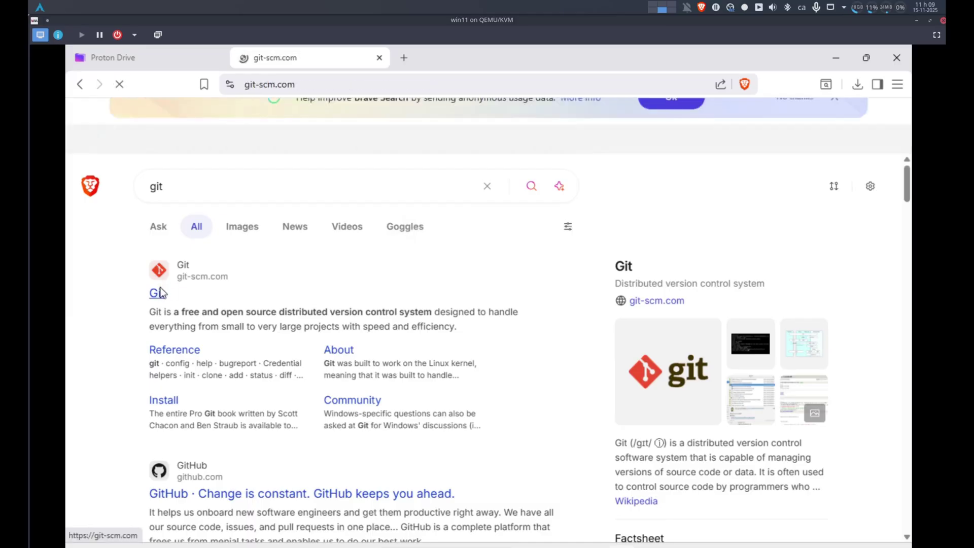
{"action": "left_click", "coordinate": [160, 287]}
{"action": "scroll", "coordinate": [411, 443], "scroll_direction": "down", "scroll_amount": 1}
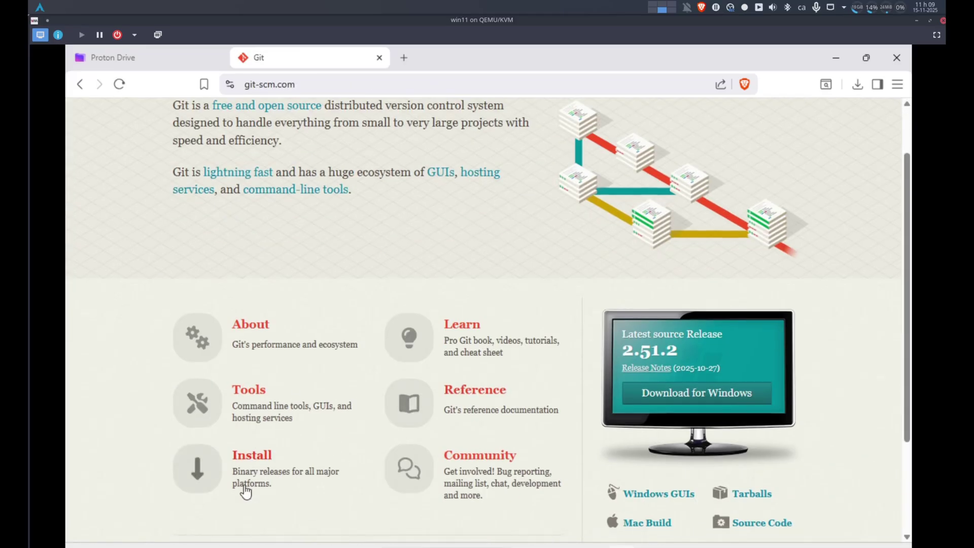
{"action": "left_click", "coordinate": [238, 457]}
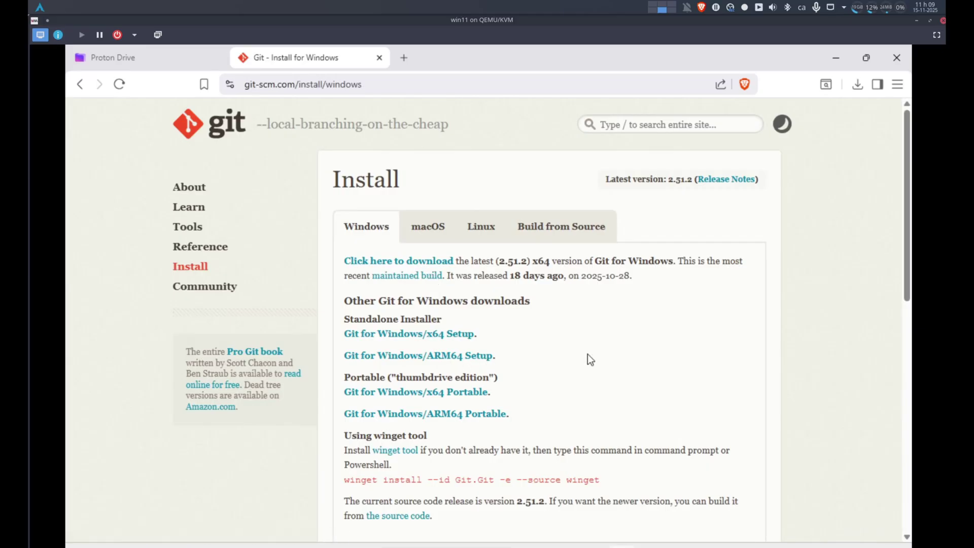
{"action": "left_click", "coordinate": [449, 335]}
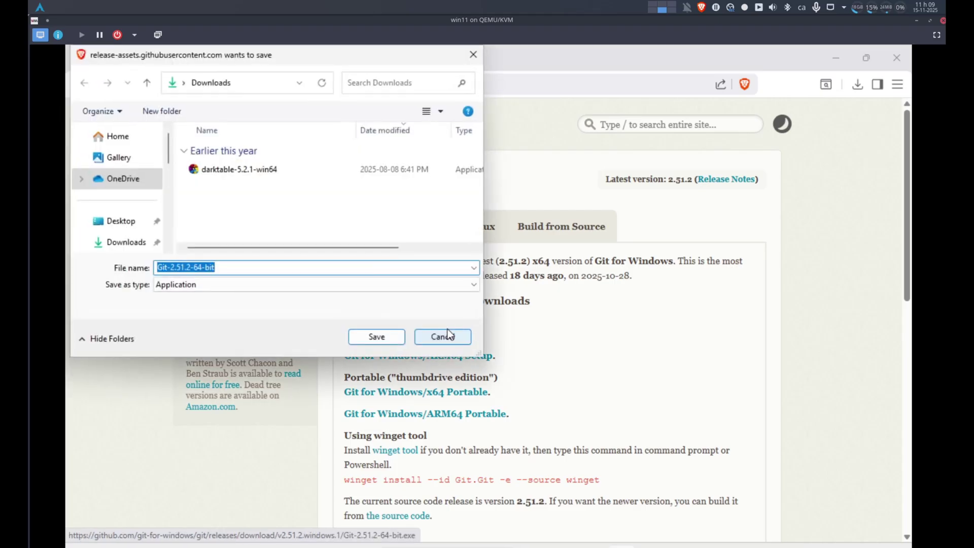
{"action": "left_click", "coordinate": [391, 336]}
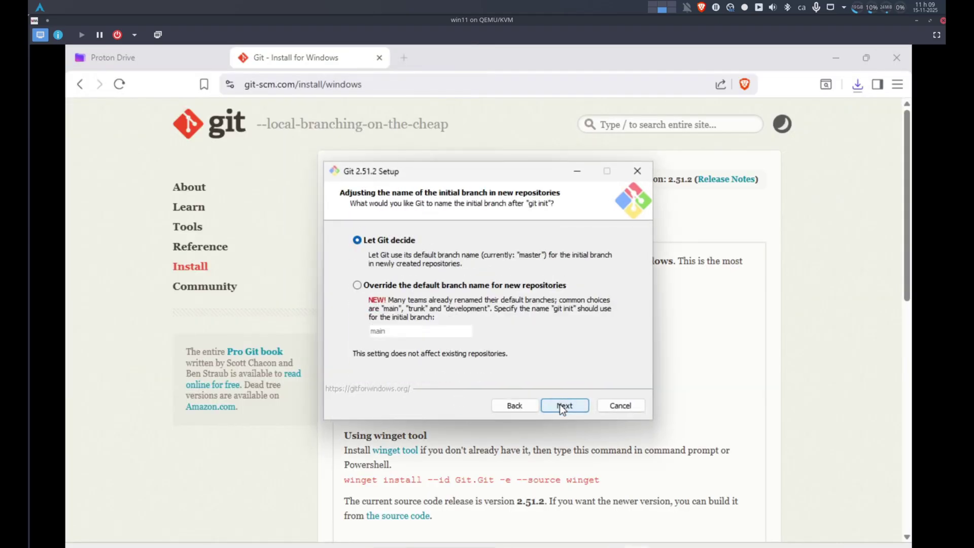
- Complete the Git 2.51.2 setup, letting Git decide the initial branch name and keeping the remaining default options
{"action": "left_click", "coordinate": [559, 404]}
{"action": "left_click", "coordinate": [558, 406]}
{"action": "left_click", "coordinate": [558, 406]}
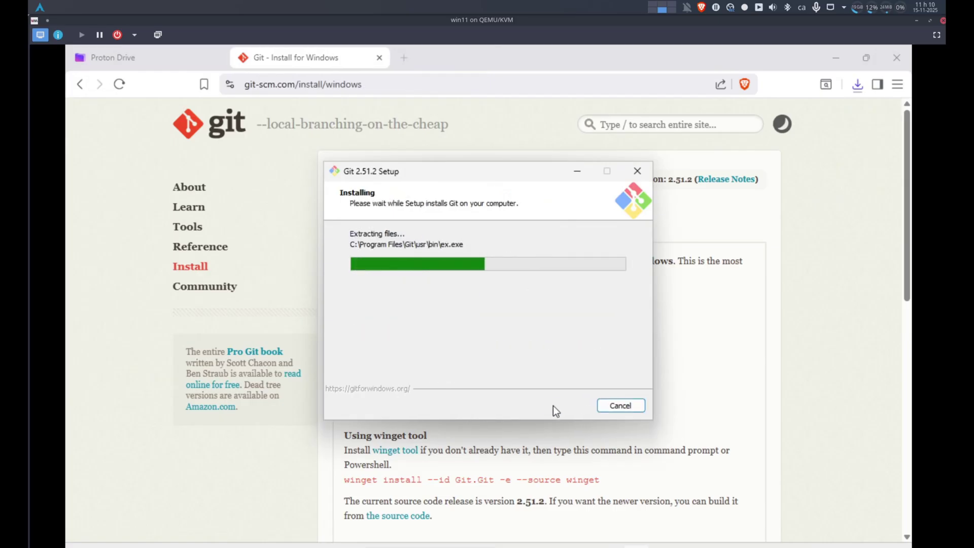
{"action": "left_click", "coordinate": [553, 404]}
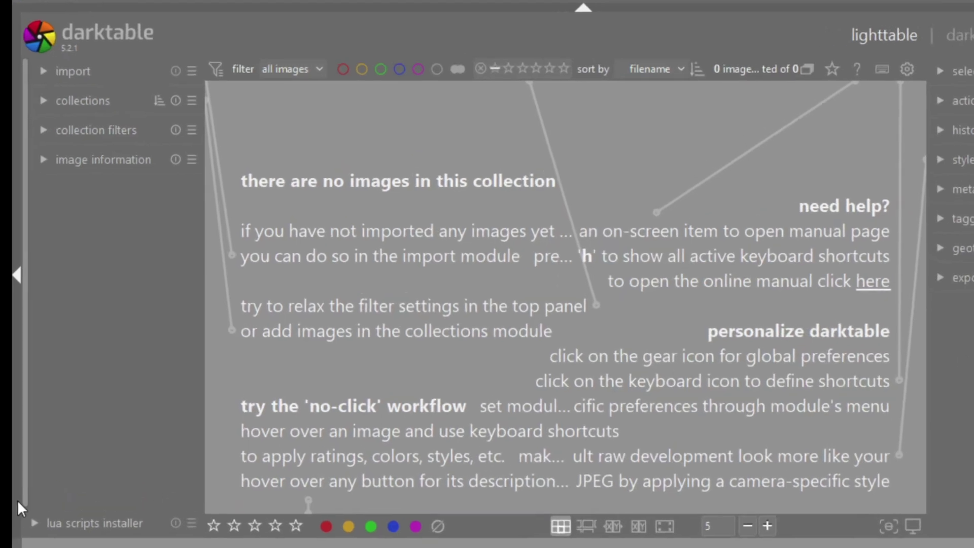
- In darktable, install the Lua scripts from the darktable lua-scripts repository with the lua scripts installer
{"action": "left_click", "coordinate": [43, 521]}
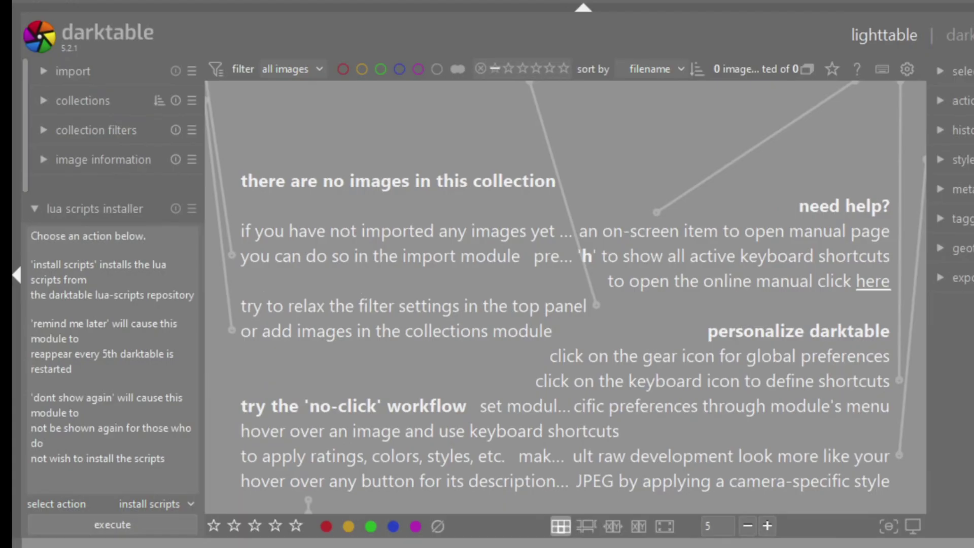
{"action": "left_click", "coordinate": [108, 523]}
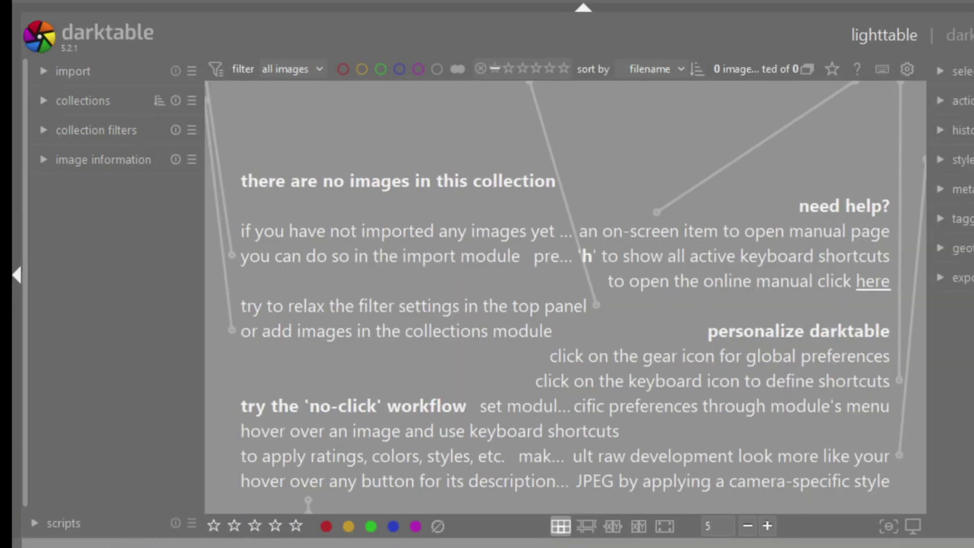
- Add the three ARW images from the Pictures/EnfuseSimple folder to the darktable library
{"action": "left_click", "coordinate": [44, 71]}
{"action": "left_click", "coordinate": [77, 99]}
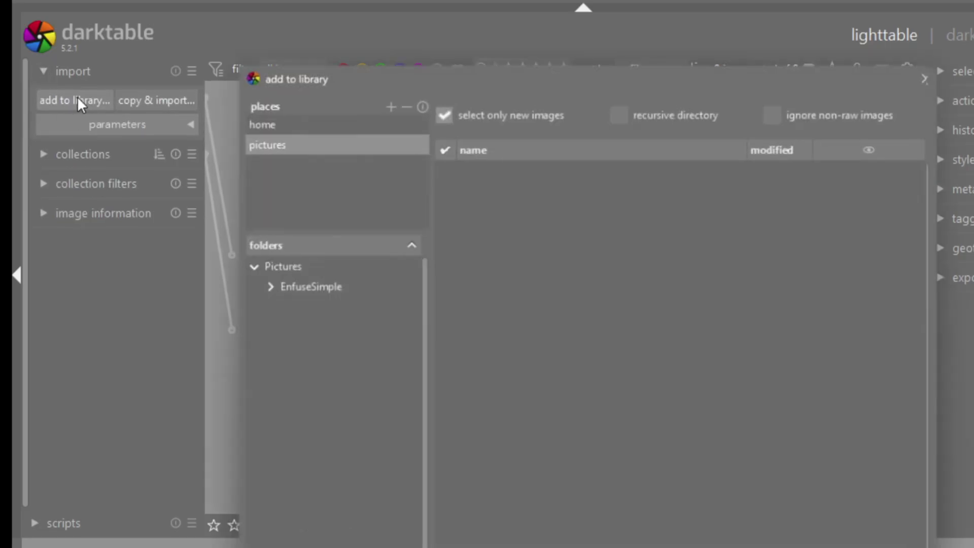
{"action": "left_click", "coordinate": [314, 284]}
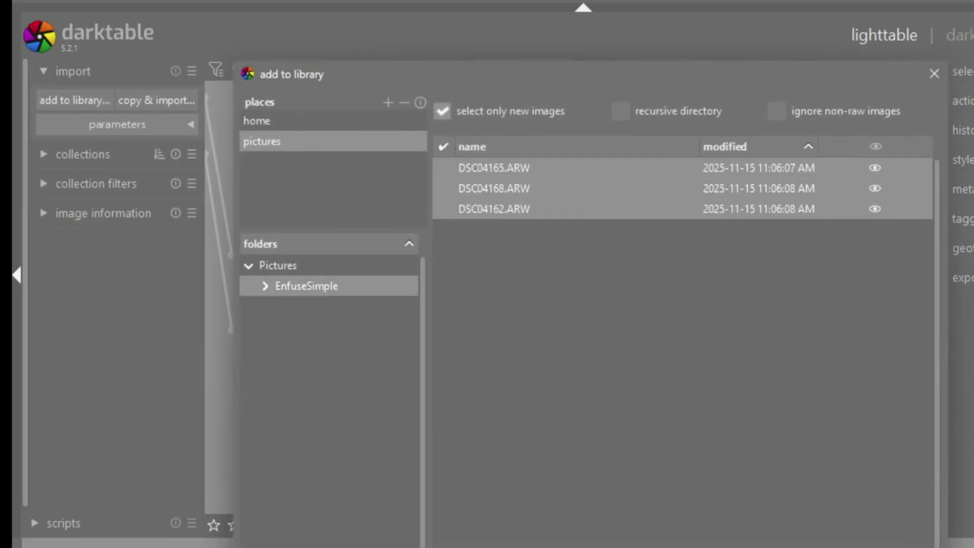
{"action": "key", "text": "Return"}
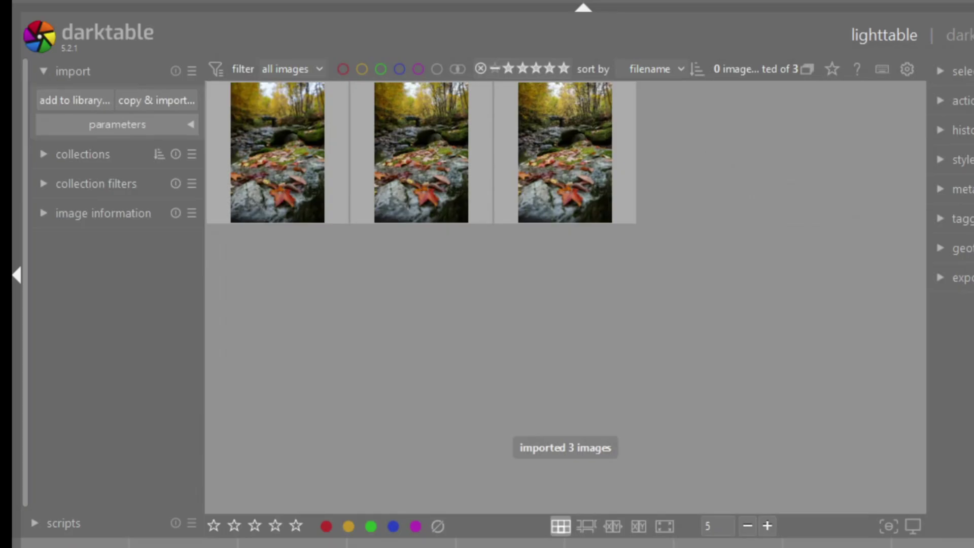
{"action": "left_click", "coordinate": [35, 518]}
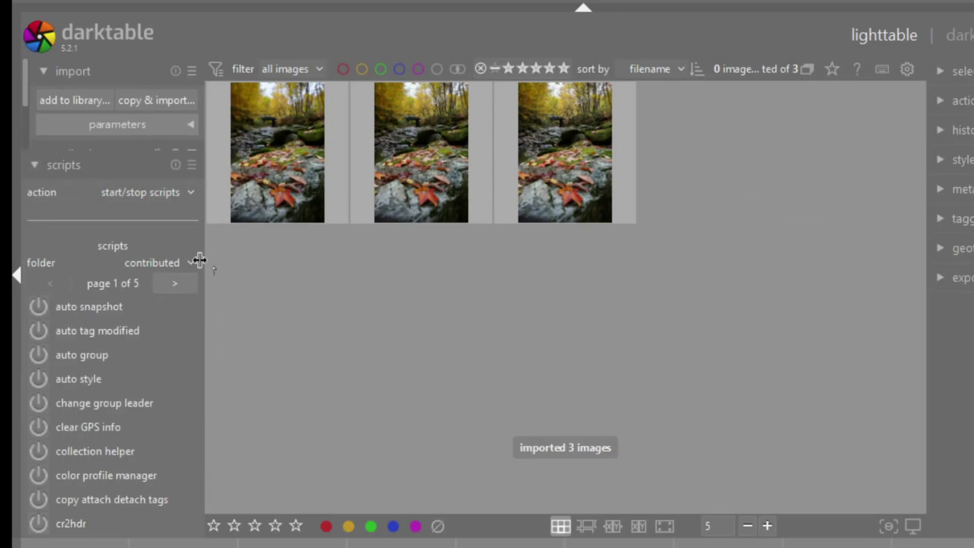
{"action": "left_click", "coordinate": [187, 189]}
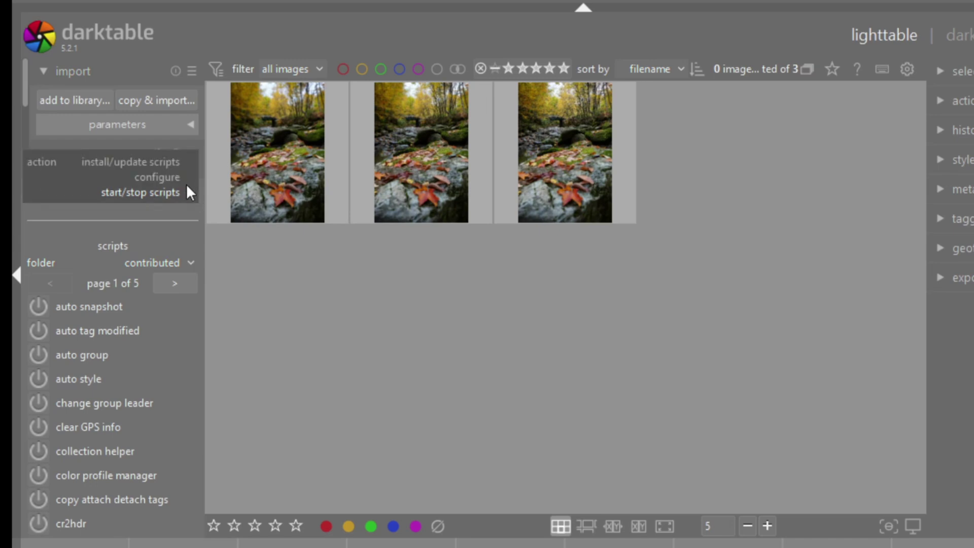
{"action": "left_click", "coordinate": [170, 163]}
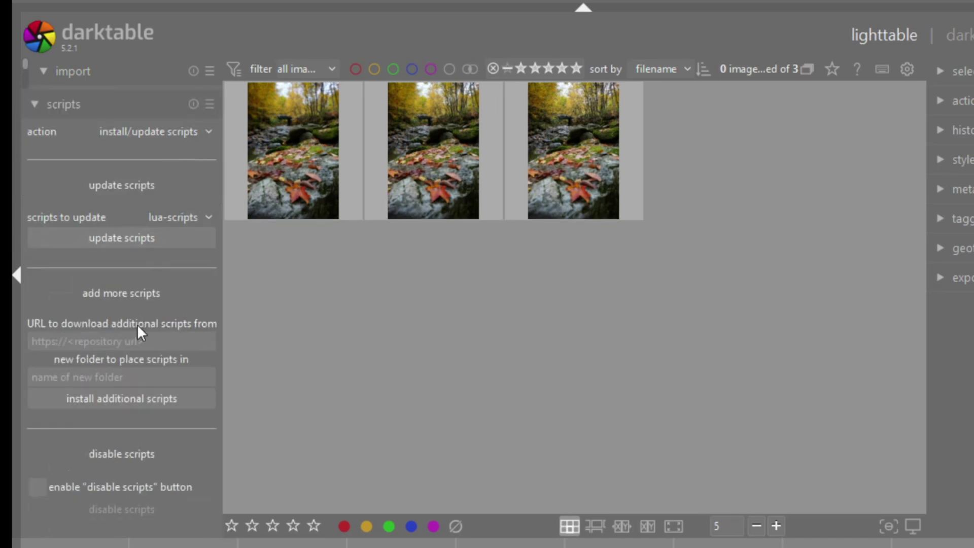
{"action": "left_click", "coordinate": [122, 341]}
{"action": "type", "text": "https://github.com/AyedaOk/DT_custom_script"}
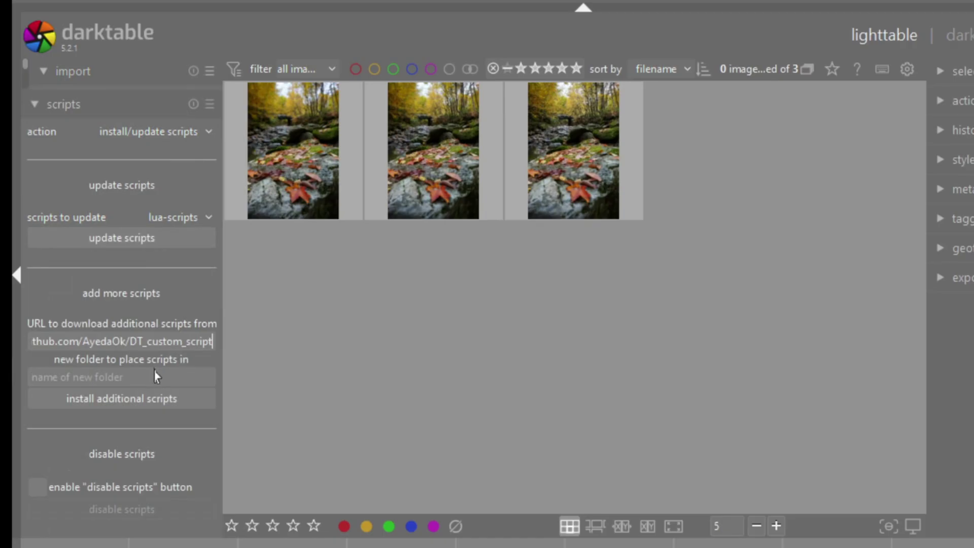
{"action": "left_click", "coordinate": [130, 376]}
{"action": "key", "text": "Caps_Lock"}
{"action": "type", "text": "Perso"}
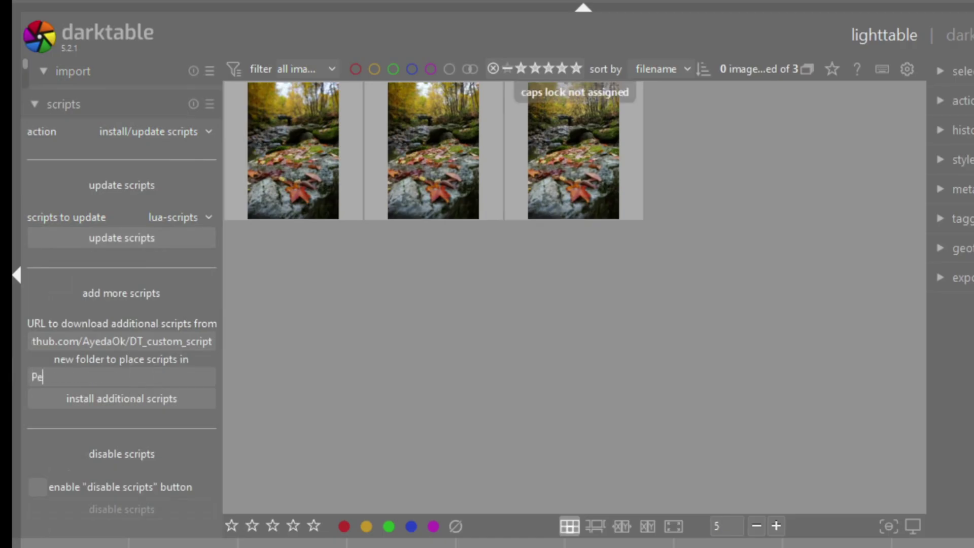
{"action": "left_click", "coordinate": [144, 399]}
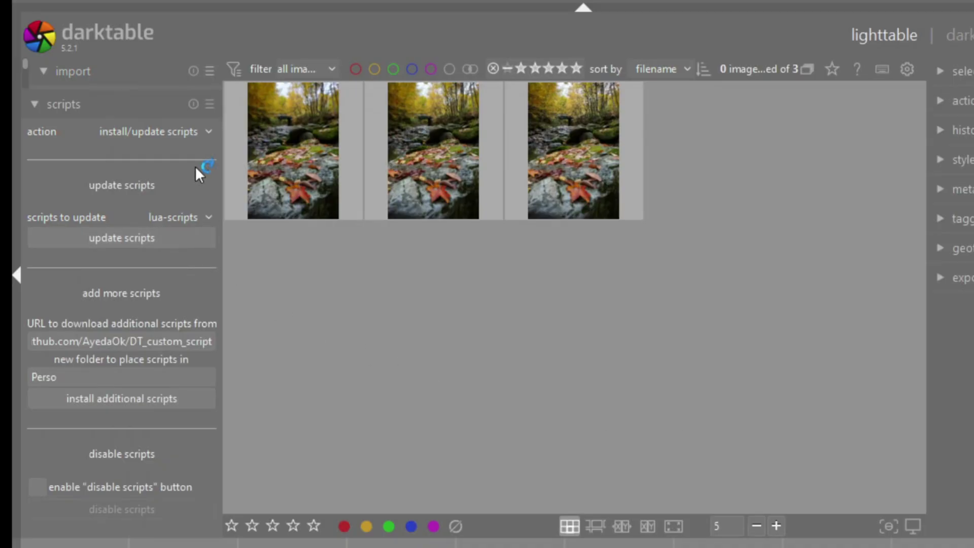
- Start the EnfuseSimple script from the Perso folder and expand its module in the lighttable
{"action": "left_click", "coordinate": [187, 131]}
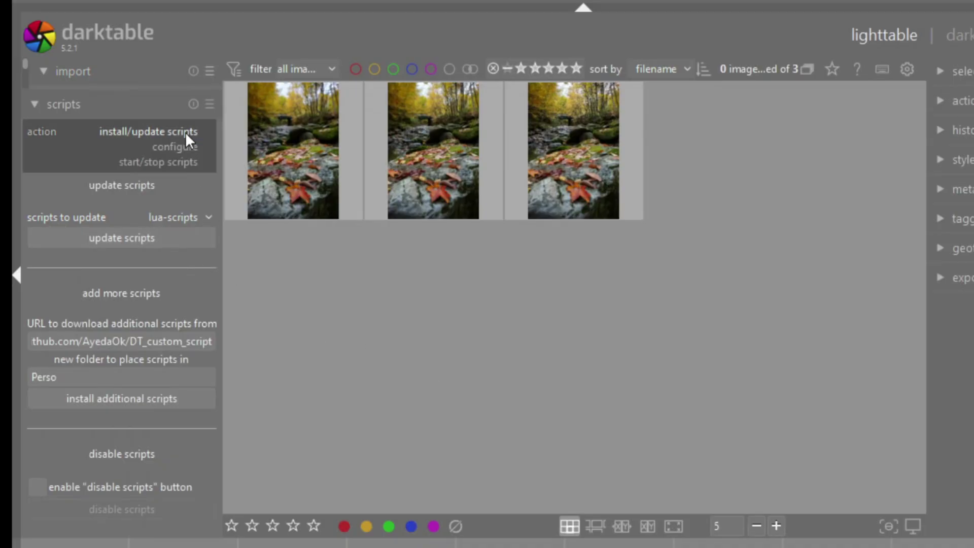
{"action": "left_click", "coordinate": [183, 162]}
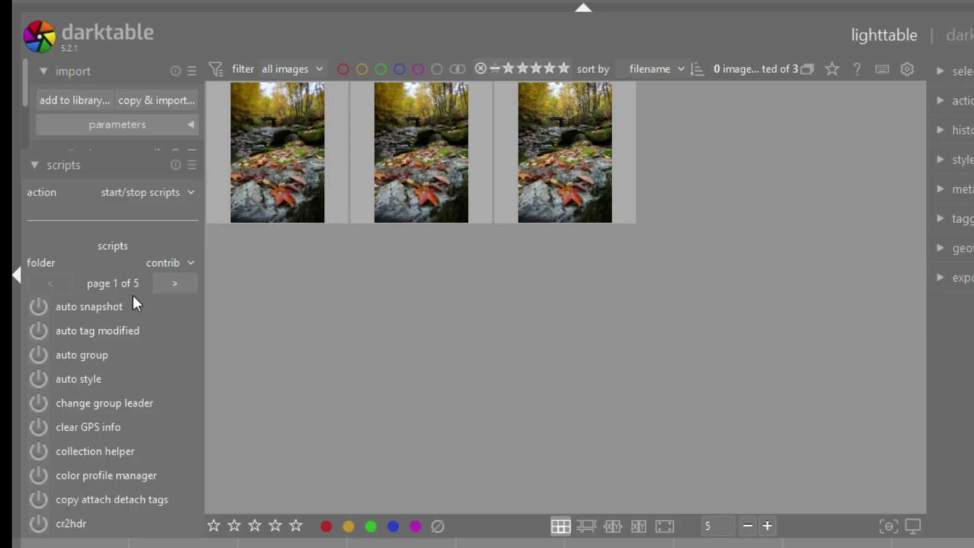
{"action": "left_click", "coordinate": [175, 262]}
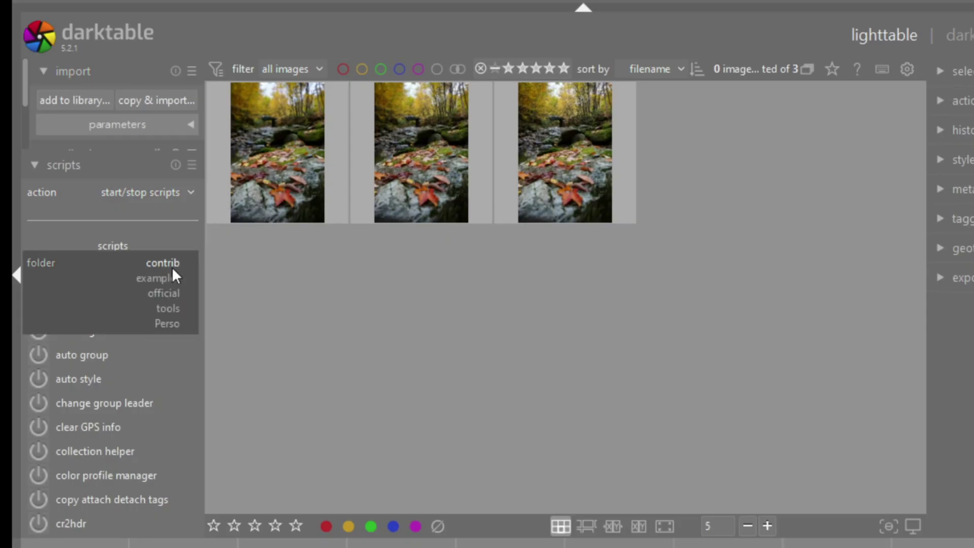
{"action": "left_click", "coordinate": [172, 325]}
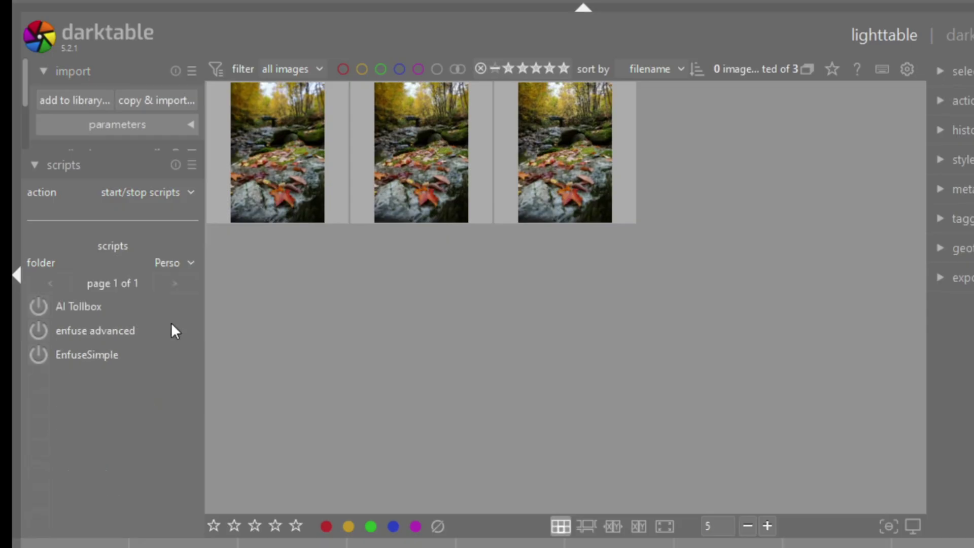
{"action": "left_click", "coordinate": [39, 355]}
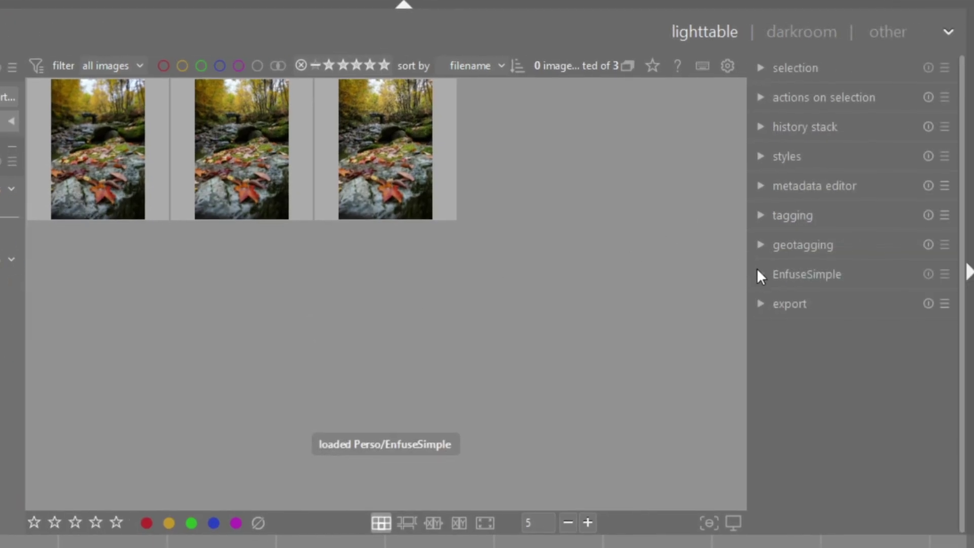
{"action": "left_click", "coordinate": [760, 274]}
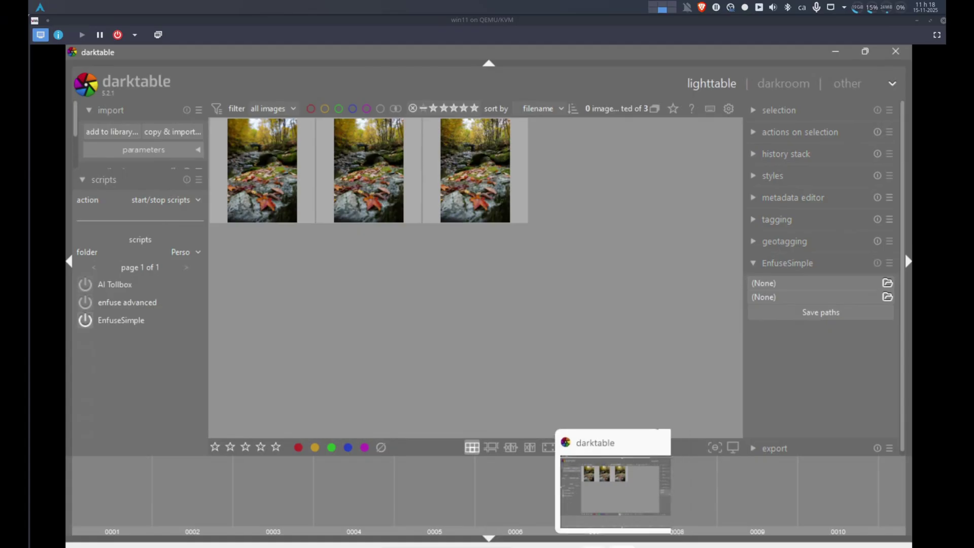
- Switch to the browser, search for hugin, and save the Hugin-2025.0.0-win64 installer from SourceForge to Downloads
{"action": "left_click", "coordinate": [591, 545]}
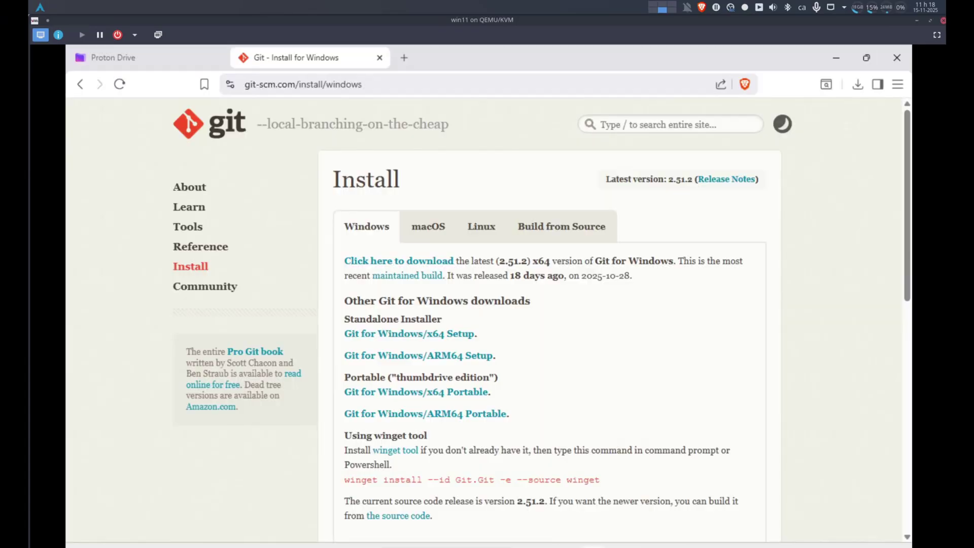
{"action": "left_click", "coordinate": [404, 58]}
{"action": "type", "text": "hu"}
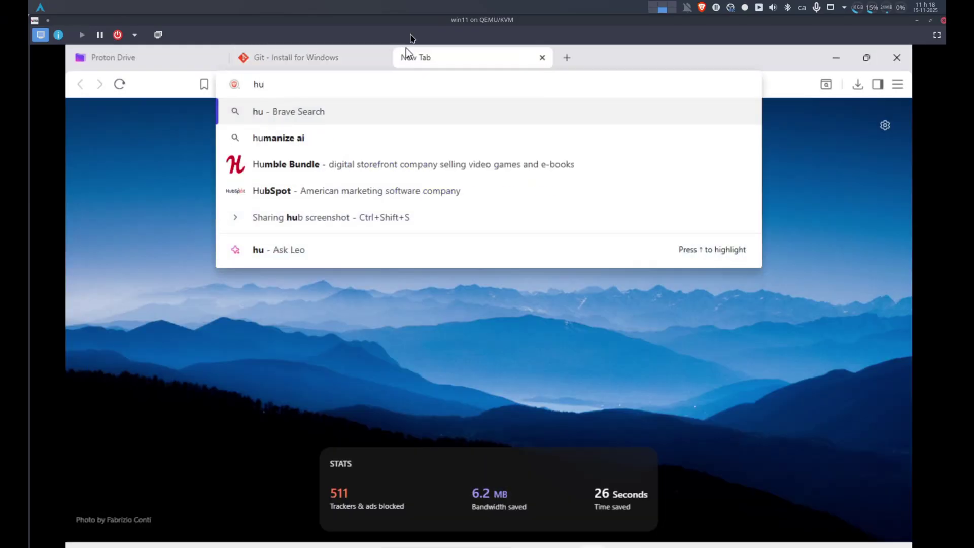
{"action": "type", "text": "gin"}
{"action": "key", "text": "Return"}
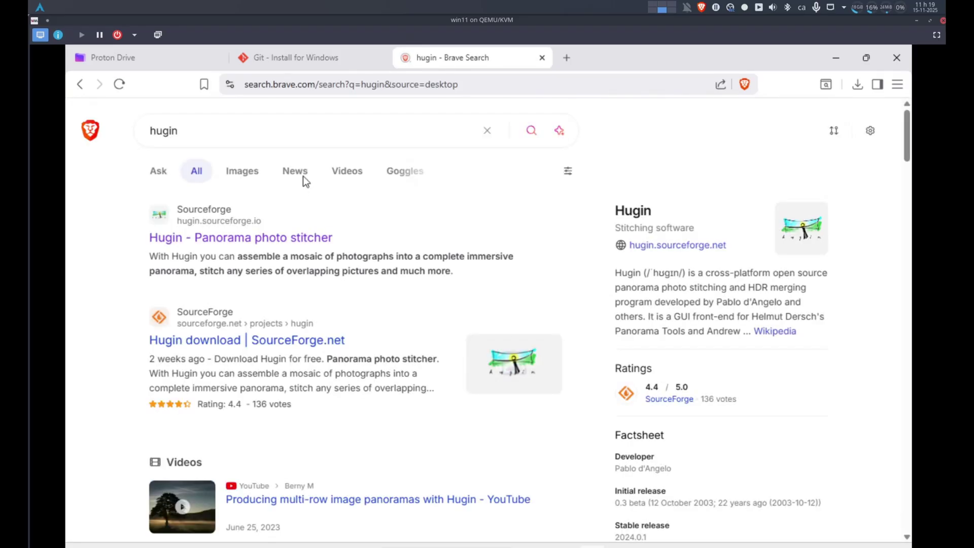
{"action": "left_click", "coordinate": [277, 335]}
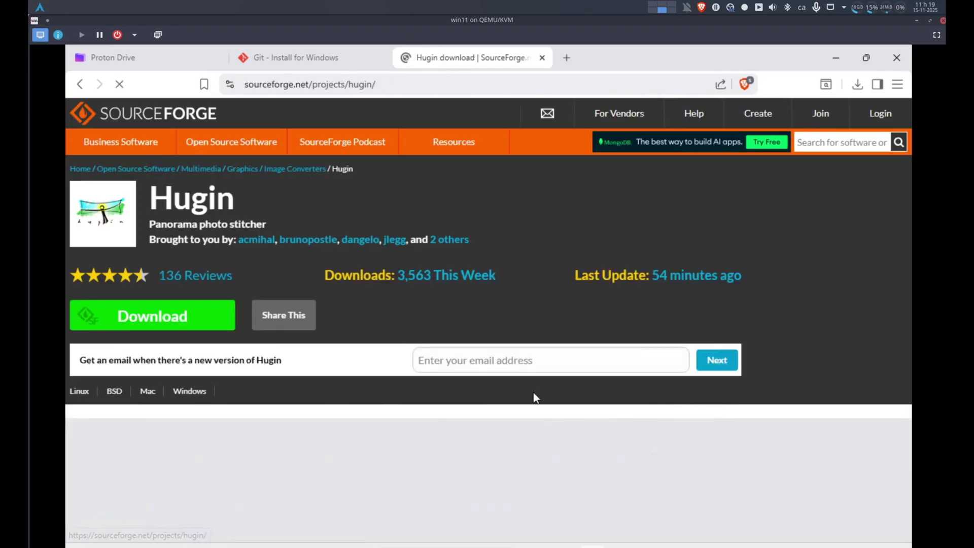
{"action": "left_click", "coordinate": [195, 324]}
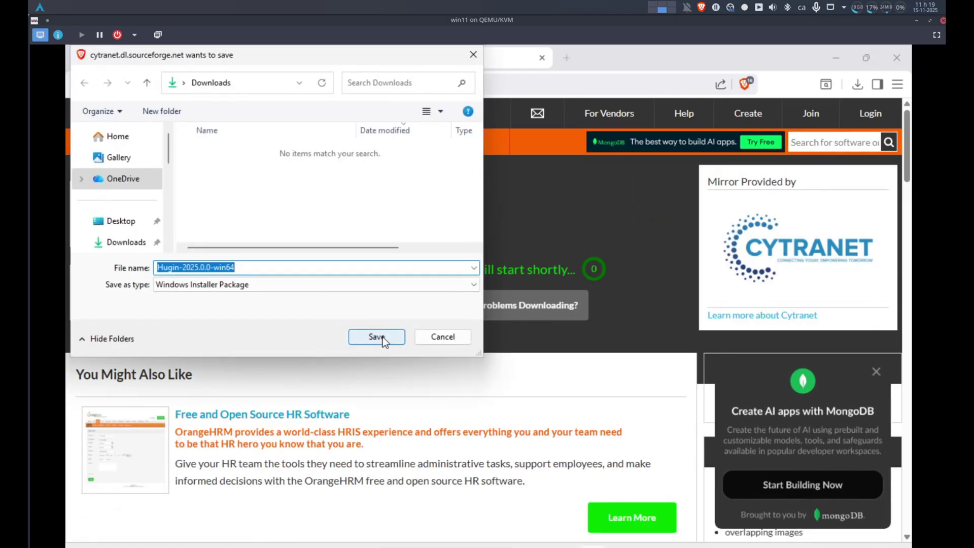
{"action": "left_click", "coordinate": [382, 337]}
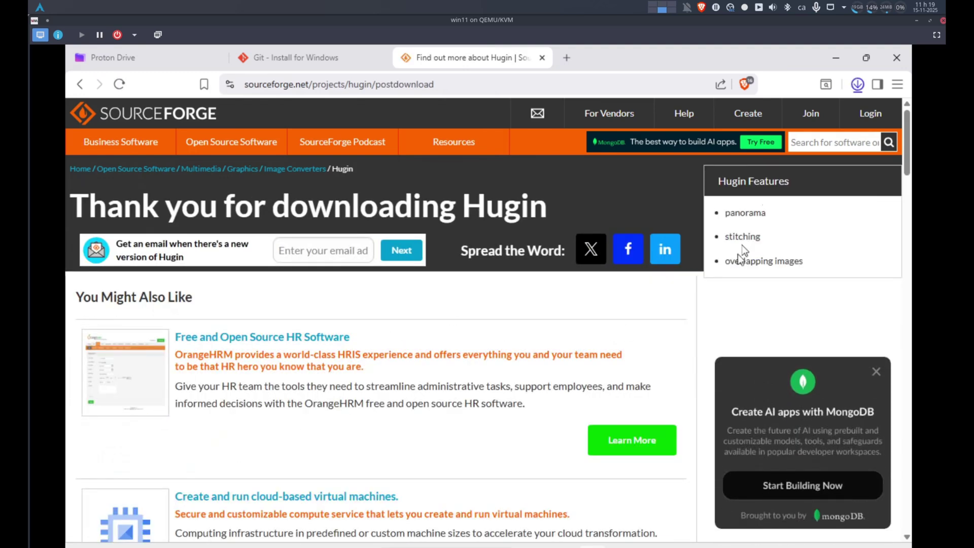
- Run the downloaded Hugin installer despite the SmartScreen block and install Hugin with the default settings
{"action": "left_click", "coordinate": [753, 123]}
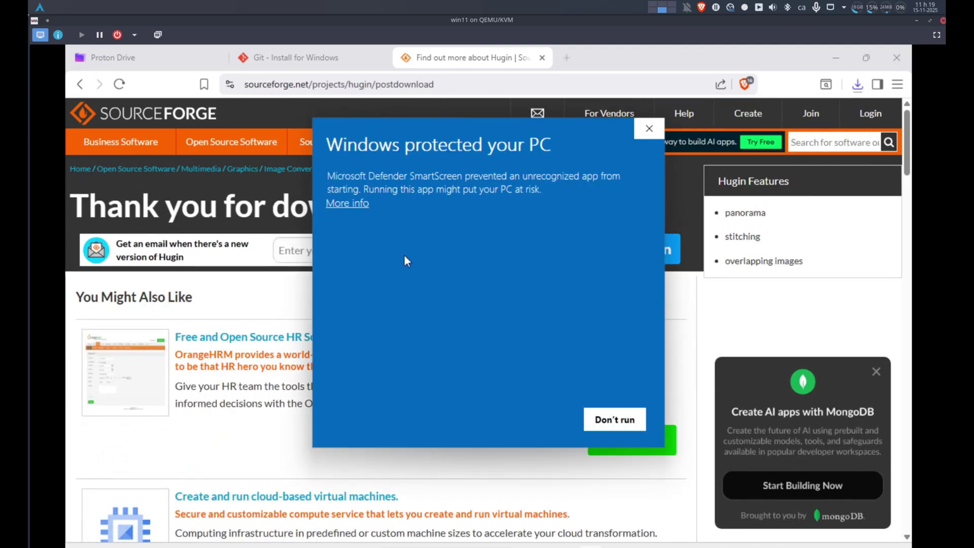
{"action": "left_click", "coordinate": [533, 419]}
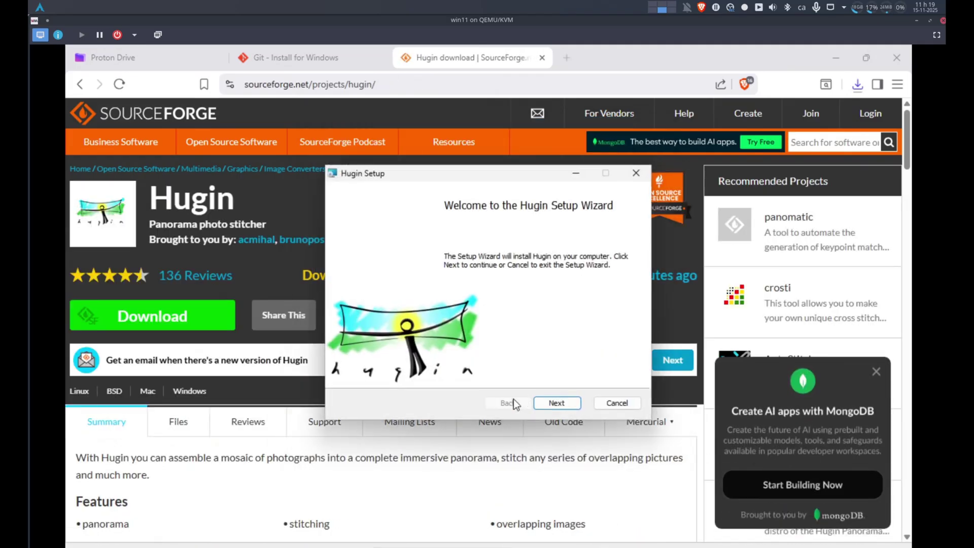
{"action": "left_click", "coordinate": [553, 400]}
{"action": "left_click", "coordinate": [487, 372]}
{"action": "left_click", "coordinate": [553, 403]}
{"action": "left_click", "coordinate": [561, 405]}
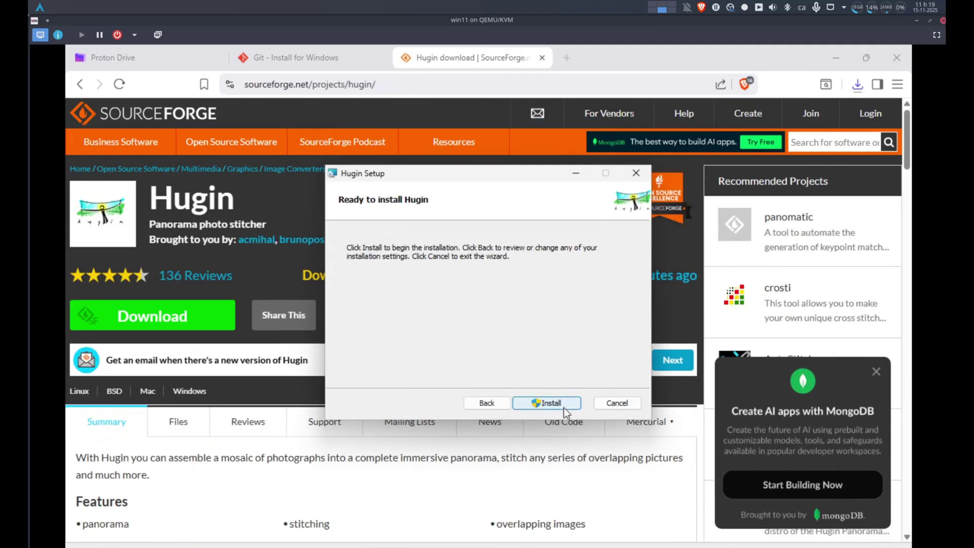
{"action": "left_click", "coordinate": [563, 405]}
{"action": "left_click", "coordinate": [558, 423]}
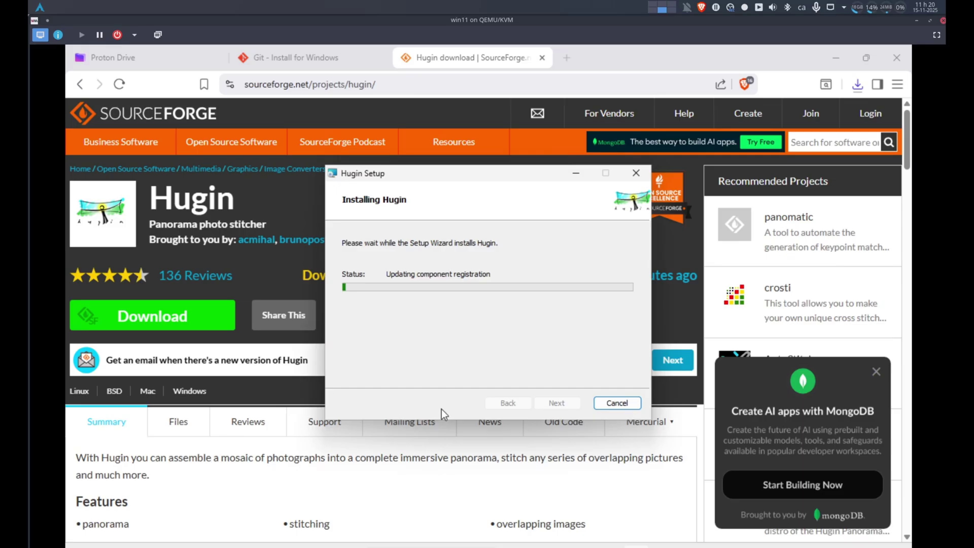
{"action": "left_click", "coordinate": [556, 403]}
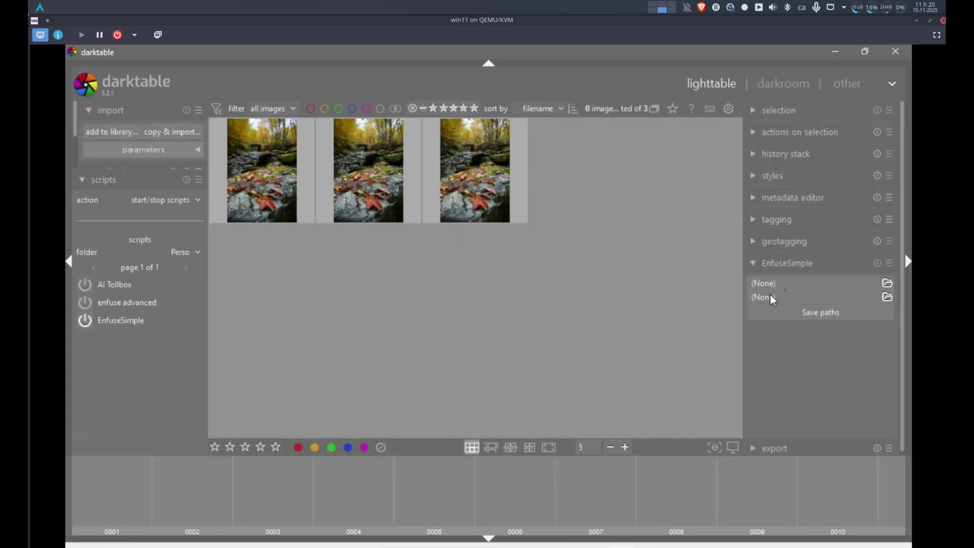
- Set EnfuseSimple's enfuse executable path to enfuse in the bin folder of Hugin under Program Files
{"action": "left_click", "coordinate": [888, 282]}
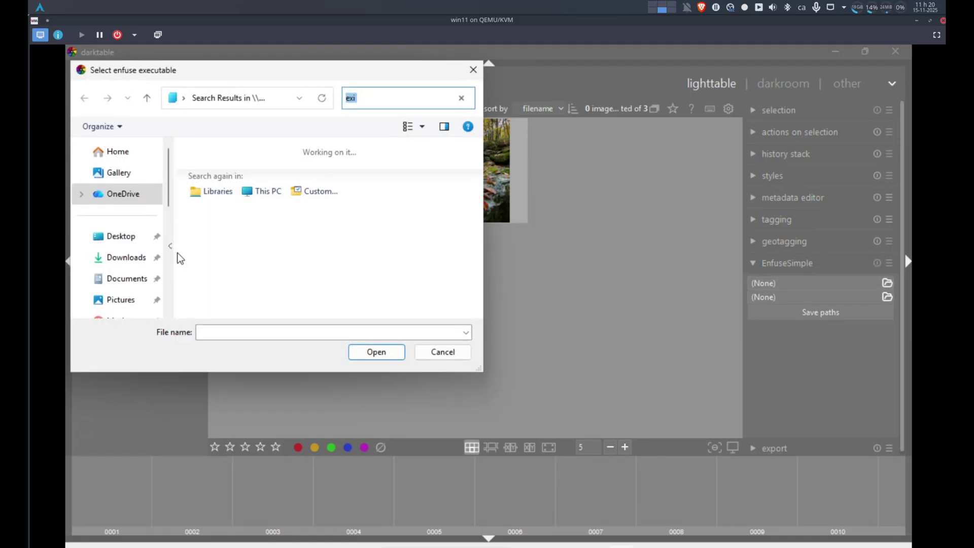
{"action": "left_click_drag", "start_coordinate": [168, 184], "coordinate": [173, 257]}
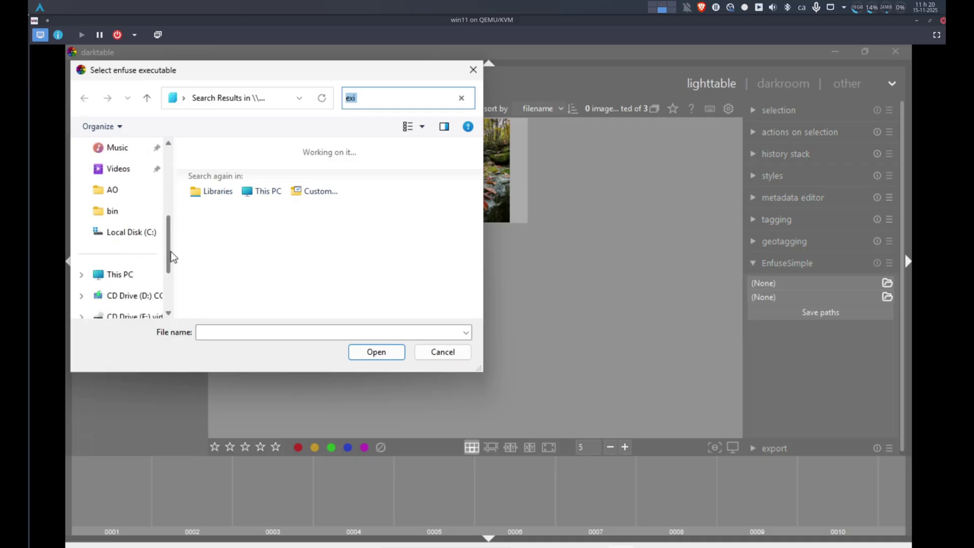
{"action": "left_click", "coordinate": [152, 233]}
{"action": "left_click", "coordinate": [233, 241]}
{"action": "double_click", "coordinate": [233, 241]}
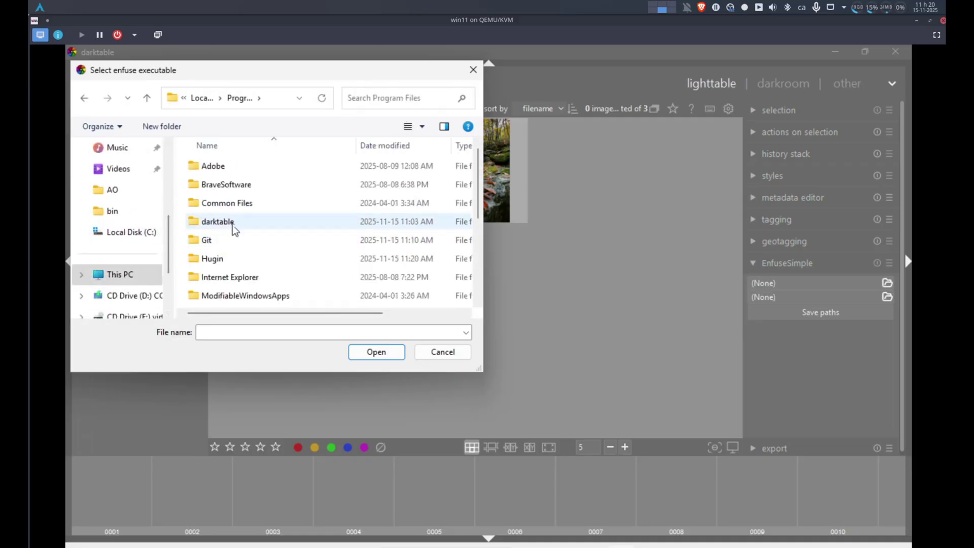
{"action": "double_click", "coordinate": [221, 258]}
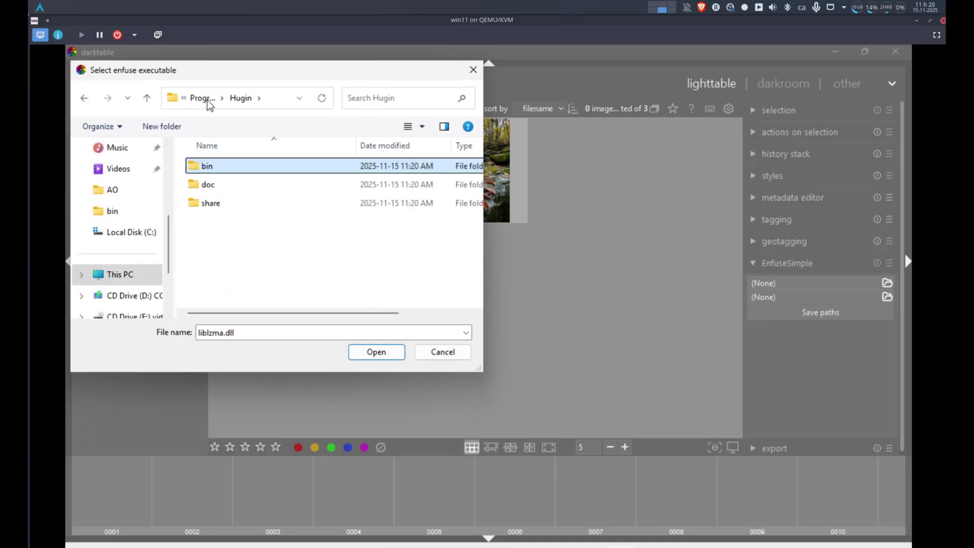
{"action": "double_click", "coordinate": [223, 166]}
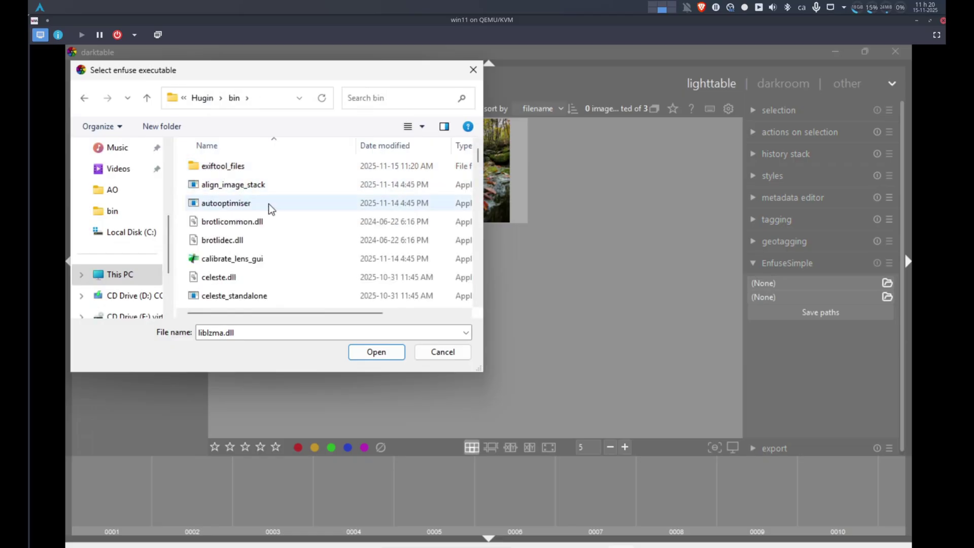
{"action": "scroll", "coordinate": [269, 209], "scroll_direction": "down", "scroll_amount": 1}
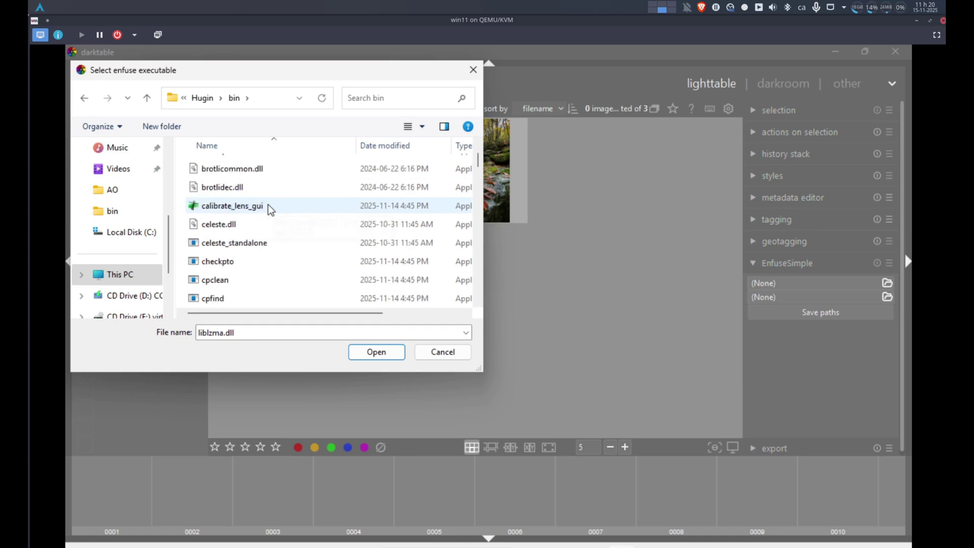
{"action": "scroll", "coordinate": [269, 209], "scroll_direction": "down", "scroll_amount": 2}
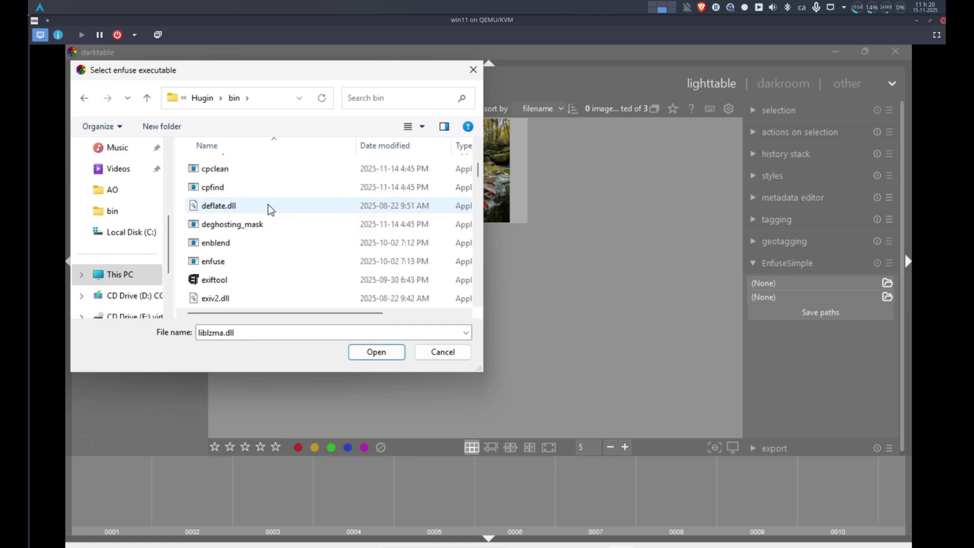
{"action": "double_click", "coordinate": [224, 261]}
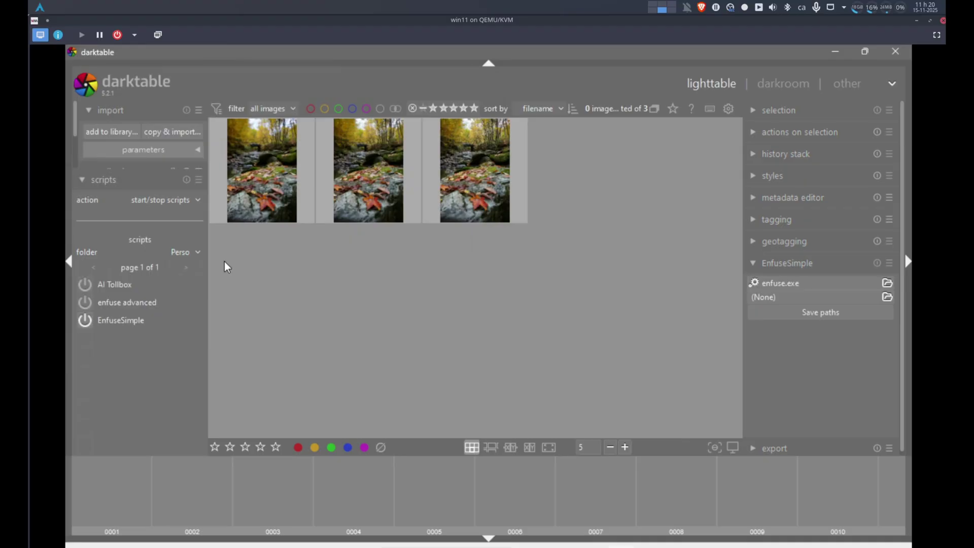
- Set the align_image_stack executable path to align_image_stack in Hugin's bin folder and save both paths
{"action": "left_click", "coordinate": [887, 296]}
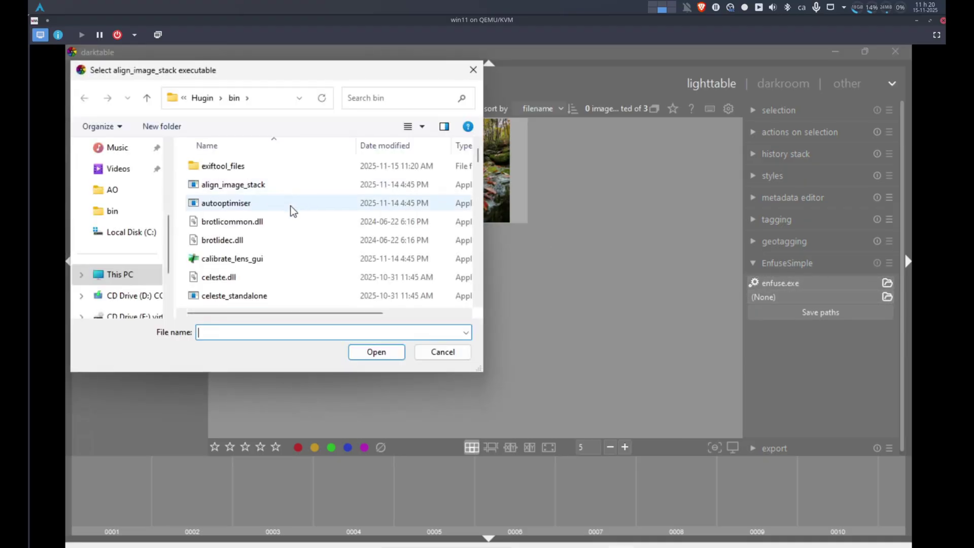
{"action": "double_click", "coordinate": [253, 186]}
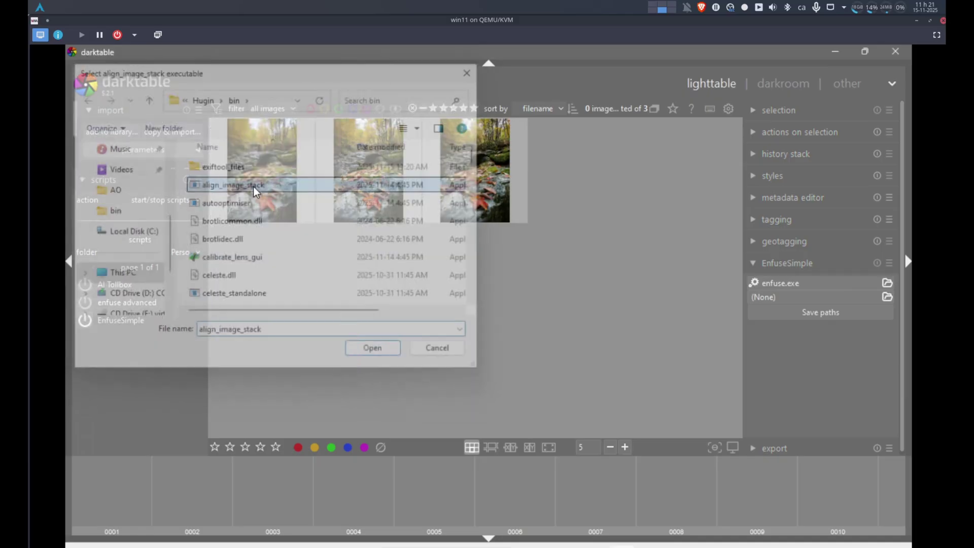
{"action": "left_click", "coordinate": [814, 312]}
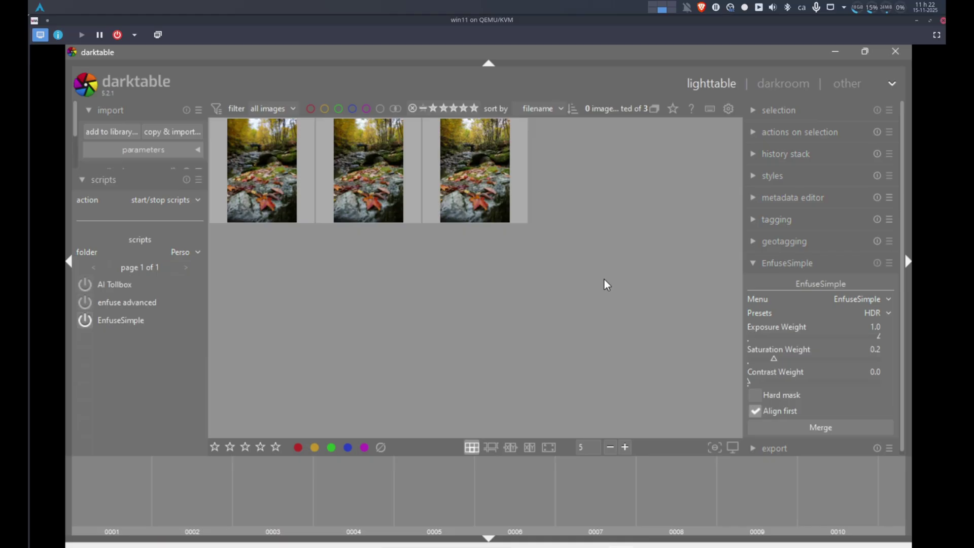
- Select all three stream photos and merge them in EnfuseSimple with the Focus Stack preset
{"action": "left_click", "coordinate": [270, 172]}
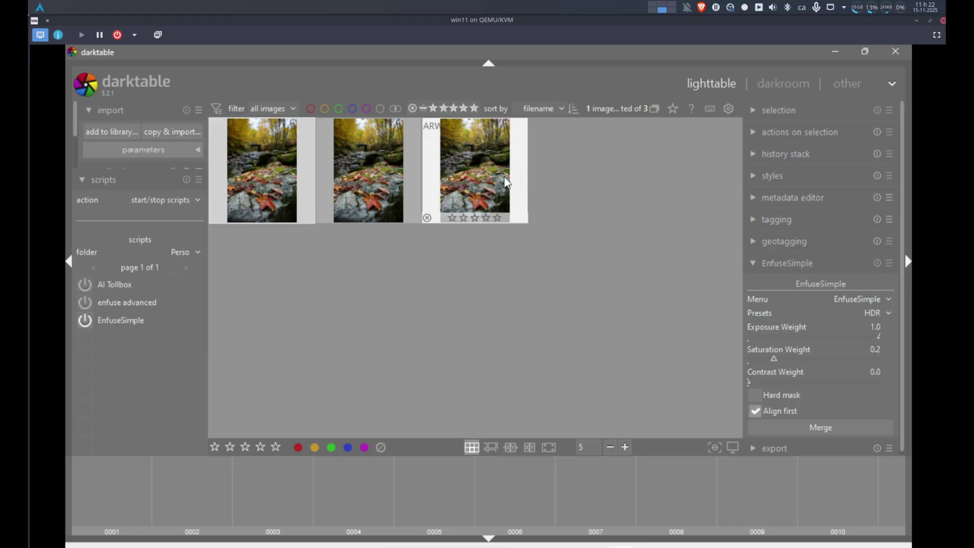
{"action": "left_click", "coordinate": [494, 173], "text": "shift"}
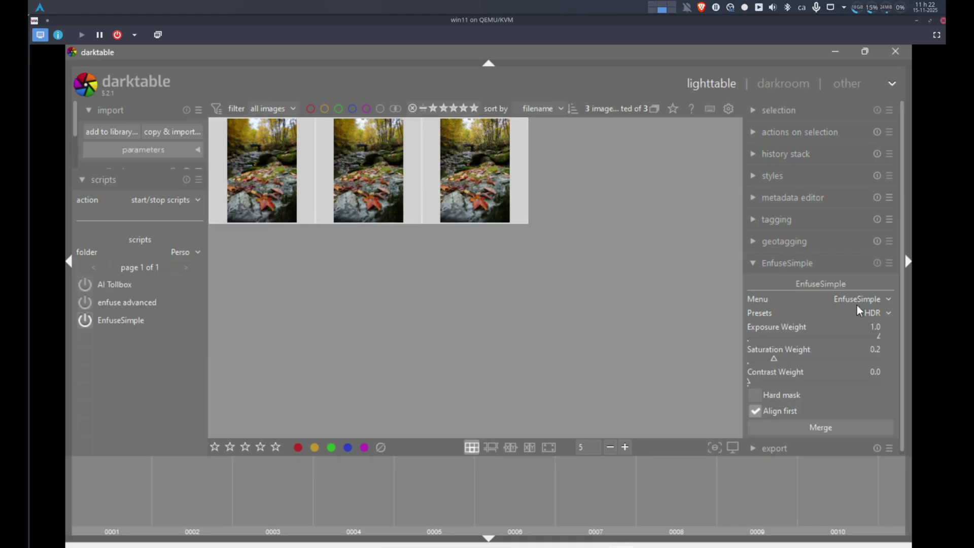
{"action": "left_click", "coordinate": [876, 311]}
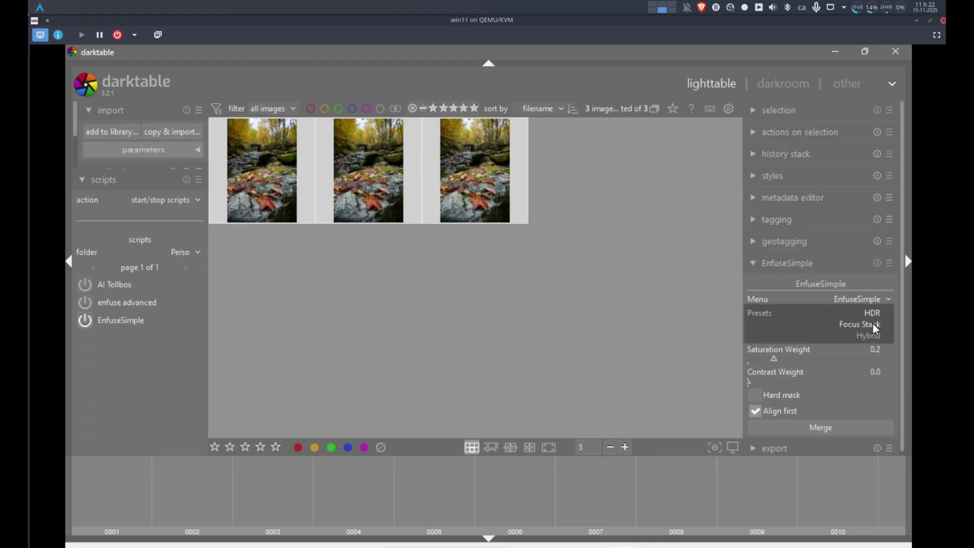
{"action": "left_click", "coordinate": [873, 323]}
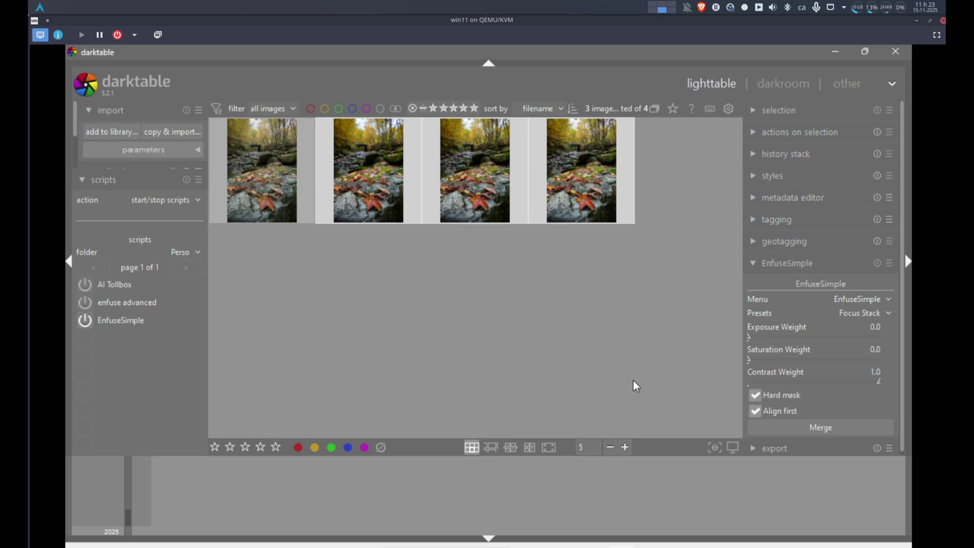
- Open the first ARW source photo in the darkroom and inspect the foreground leaf and background bridge at 30% zoom
{"action": "left_click", "coordinate": [390, 172]}
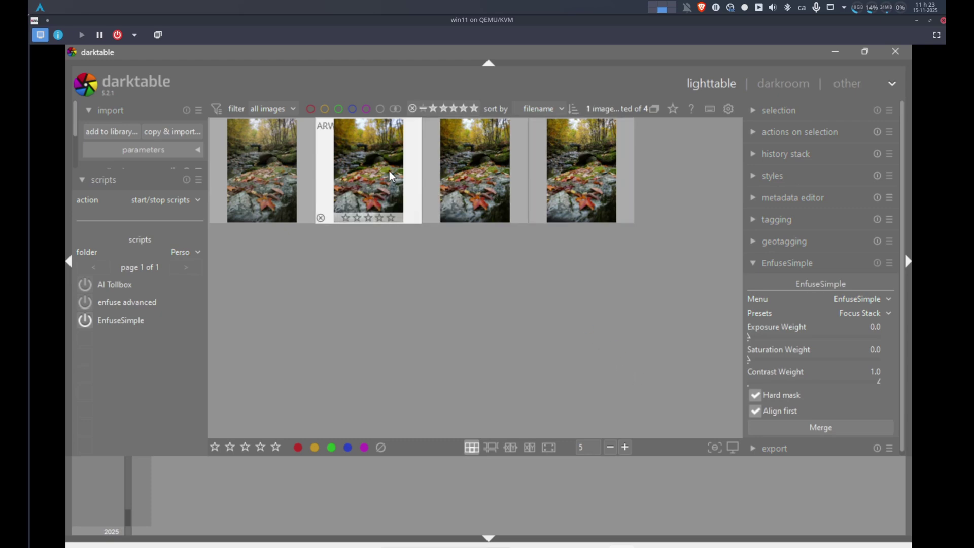
{"action": "double_click", "coordinate": [388, 171]}
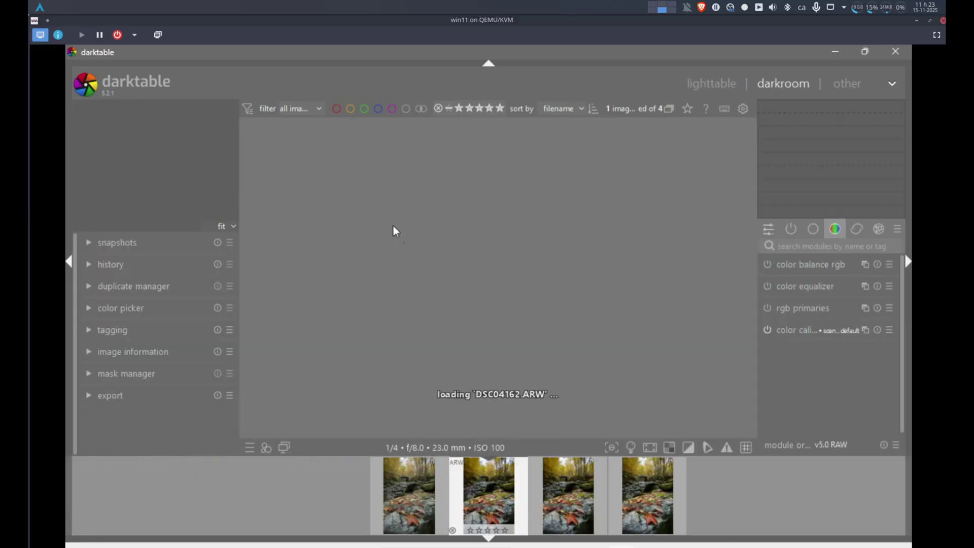
{"action": "scroll", "coordinate": [523, 385], "scroll_direction": "up", "scroll_amount": 5}
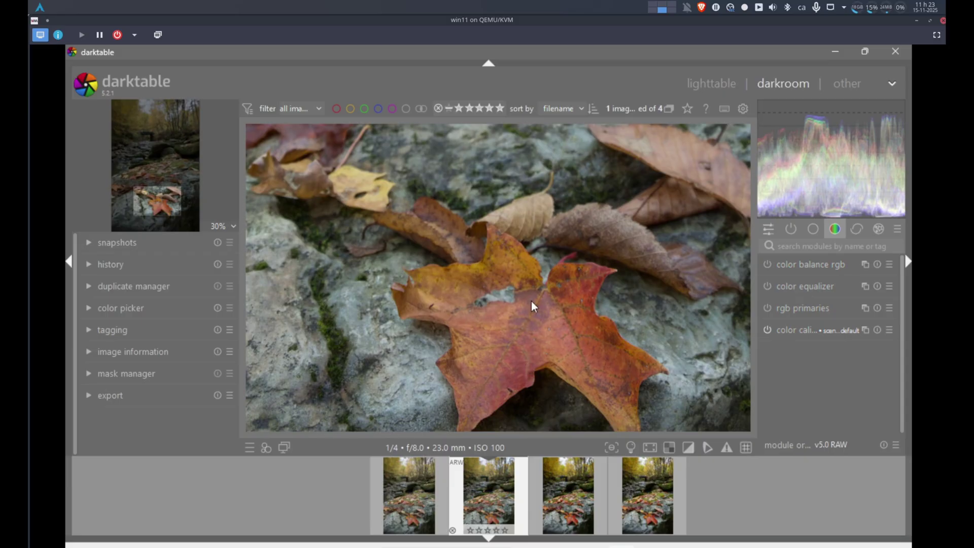
{"action": "scroll", "coordinate": [539, 171], "scroll_direction": "up", "scroll_amount": 2}
{"action": "left_click_drag", "start_coordinate": [523, 259], "coordinate": [521, 346]}
{"action": "left_click_drag", "start_coordinate": [518, 152], "coordinate": [515, 258]}
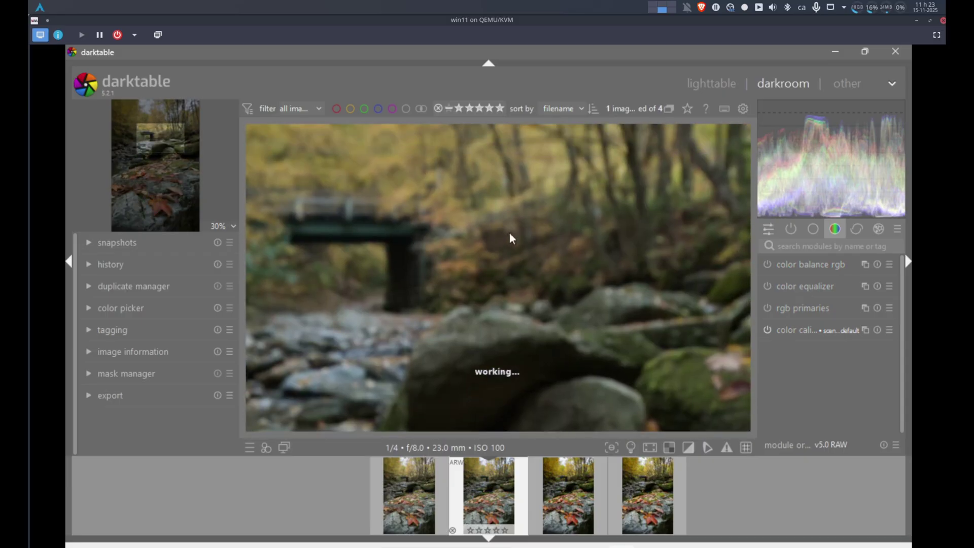
- Open the last ARW source photo and compare the sharpness of its background bridge and foreground leaf
{"action": "left_click", "coordinate": [629, 482]}
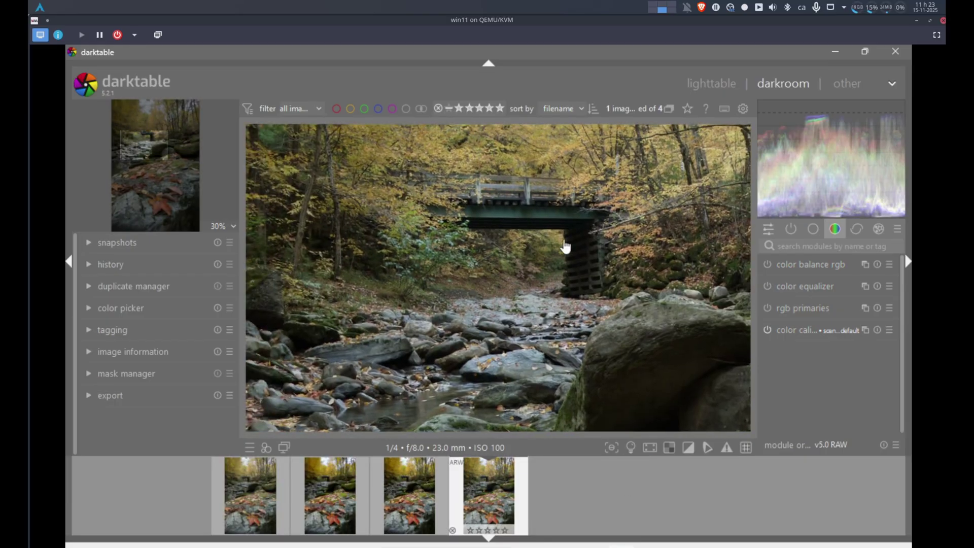
{"action": "left_click_drag", "start_coordinate": [544, 188], "coordinate": [541, 128]}
{"action": "left_click_drag", "start_coordinate": [537, 319], "coordinate": [521, 124]}
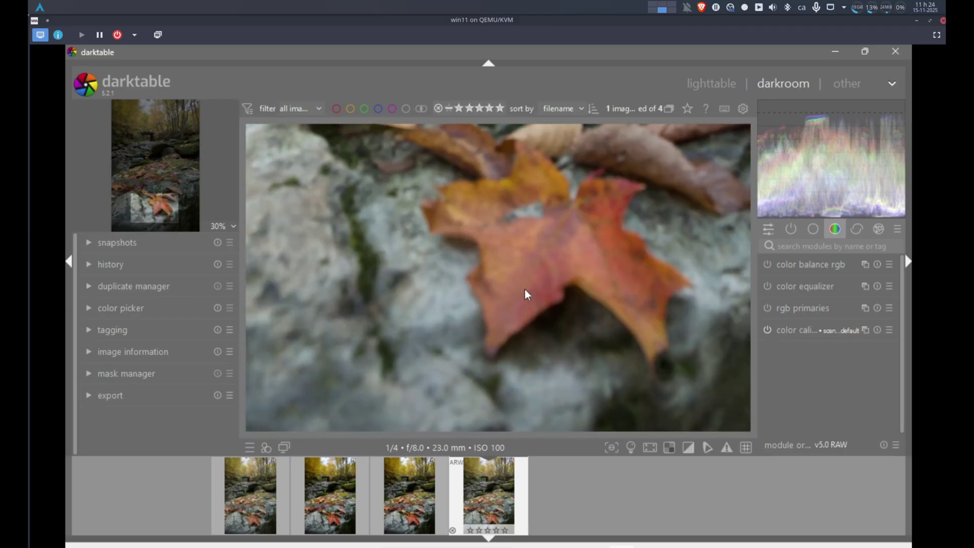
- Open the merged TIFF and inspect its sharpness from the background bridge down to the foreground leaves
{"action": "left_click", "coordinate": [247, 495]}
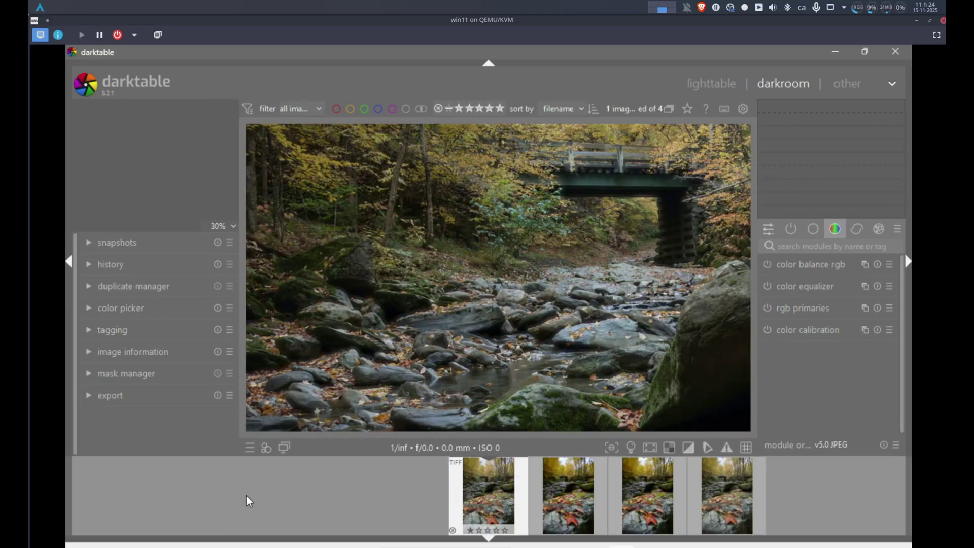
{"action": "left_click_drag", "start_coordinate": [576, 294], "coordinate": [489, 337]}
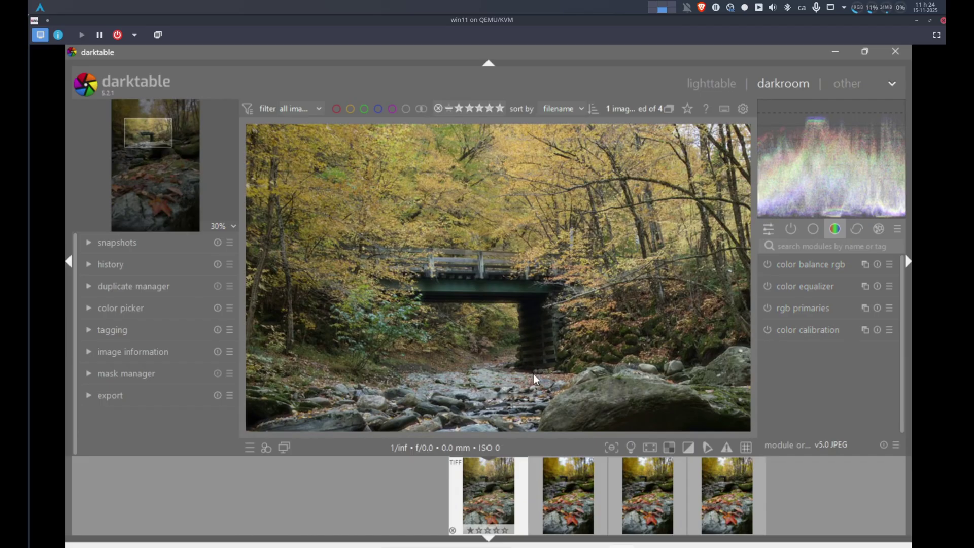
{"action": "left_click_drag", "start_coordinate": [534, 373], "coordinate": [512, 219]}
{"action": "left_click_drag", "start_coordinate": [509, 363], "coordinate": [509, 189]}
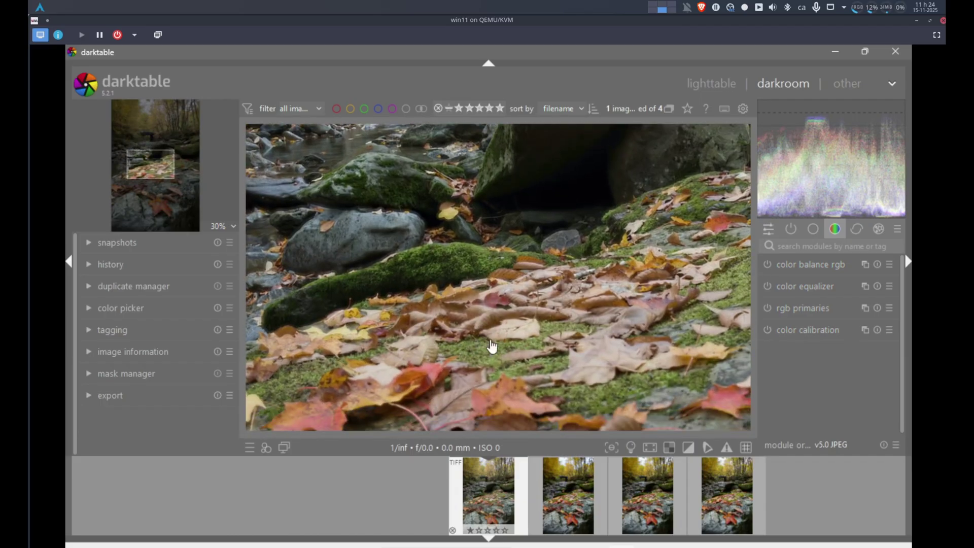
{"action": "left_click_drag", "start_coordinate": [491, 347], "coordinate": [508, 228]}
{"action": "left_click_drag", "start_coordinate": [489, 383], "coordinate": [489, 228]}
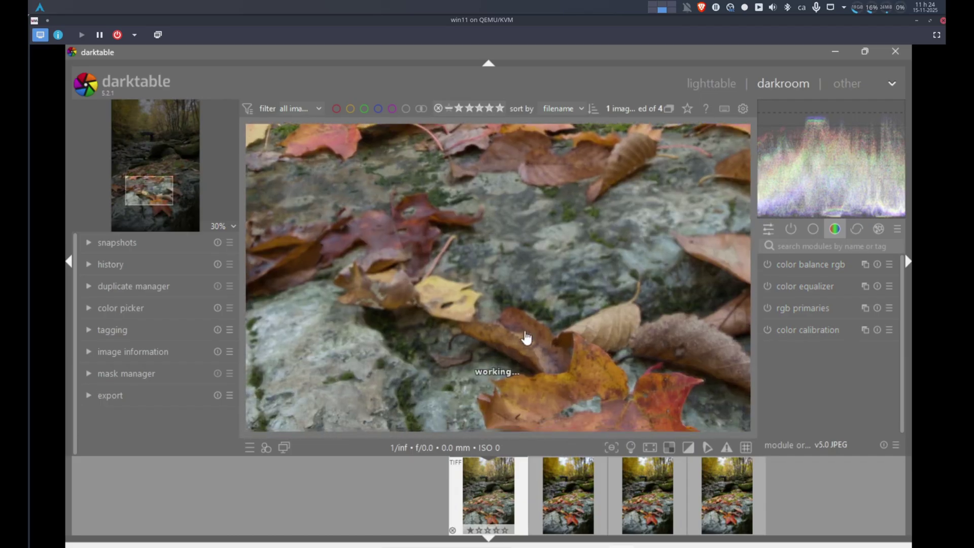
{"action": "left_click_drag", "start_coordinate": [526, 337], "coordinate": [512, 240]}
{"action": "left_click_drag", "start_coordinate": [535, 301], "coordinate": [505, 250]}
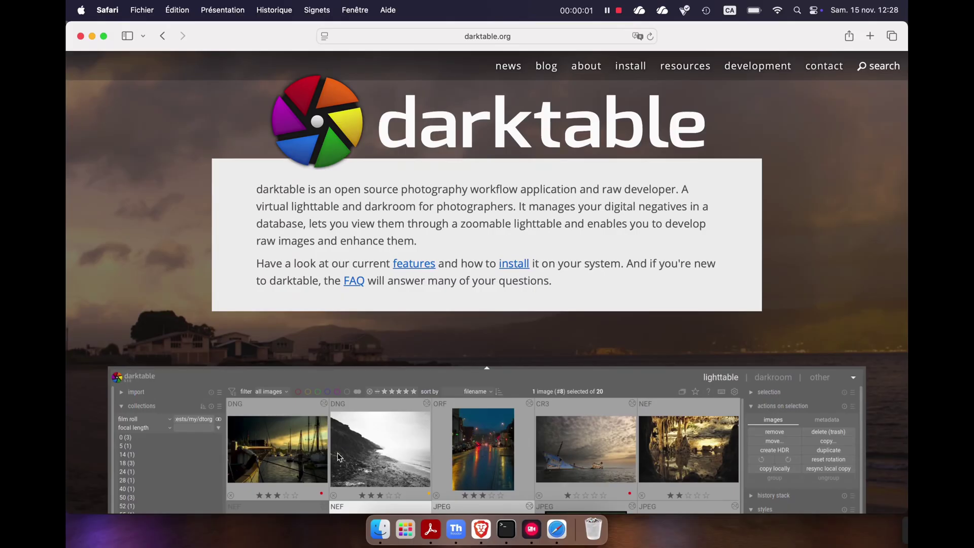
- Switch to Terminal on the Mac and check for Git with git --version
{"action": "left_click", "coordinate": [507, 527]}
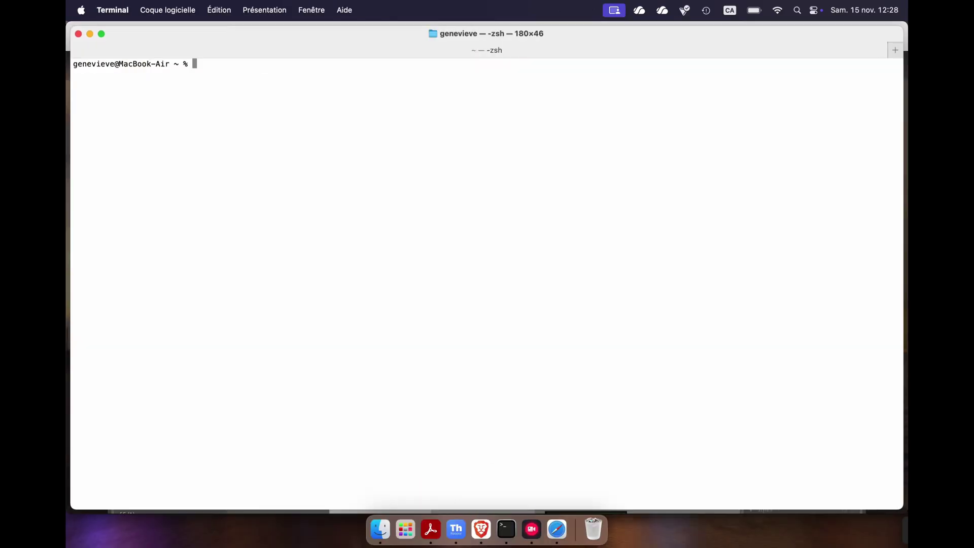
{"action": "type", "text": "git --version"}
{"action": "key", "text": "Return"}
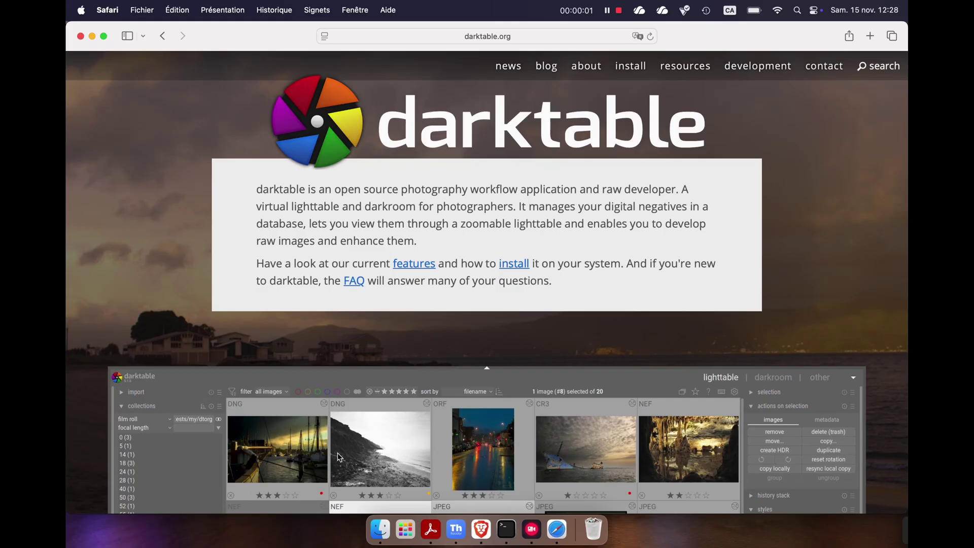
{"action": "left_click", "coordinate": [492, 507]}
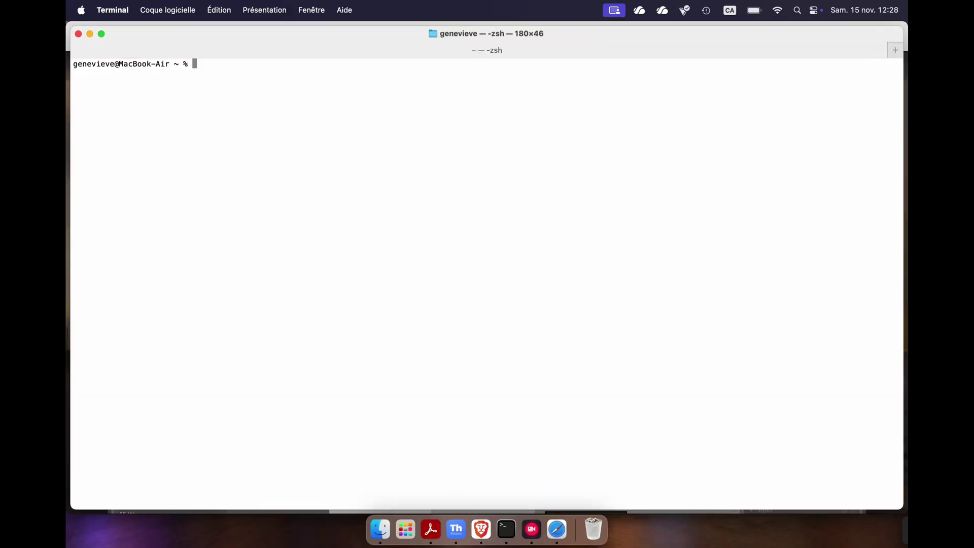
{"action": "type", "text": "git --version"}
{"action": "key", "text": "Return"}
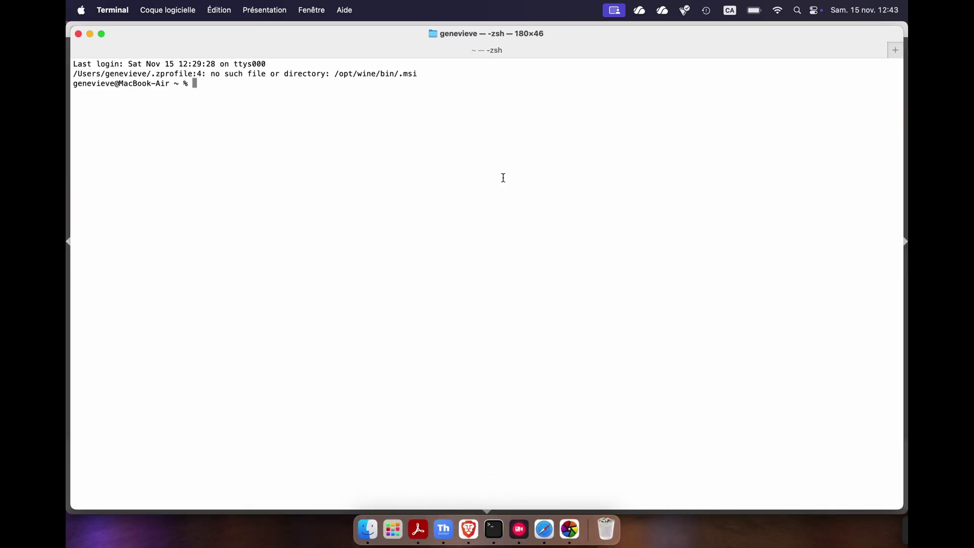
- Install Hugin through Homebrew with the command brew install --cask hugin
{"action": "type", "text": "brew install --cask hugin"}
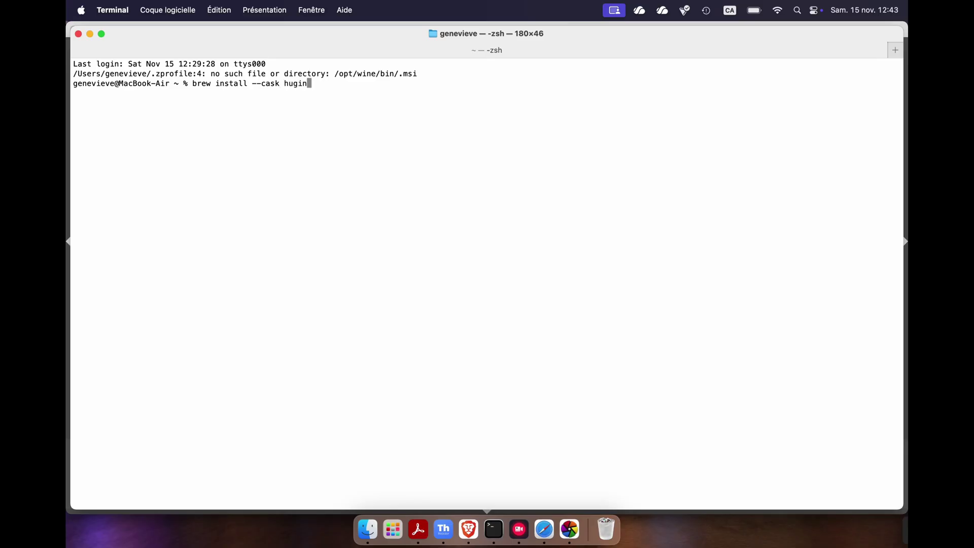
{"action": "key", "text": "Return"}
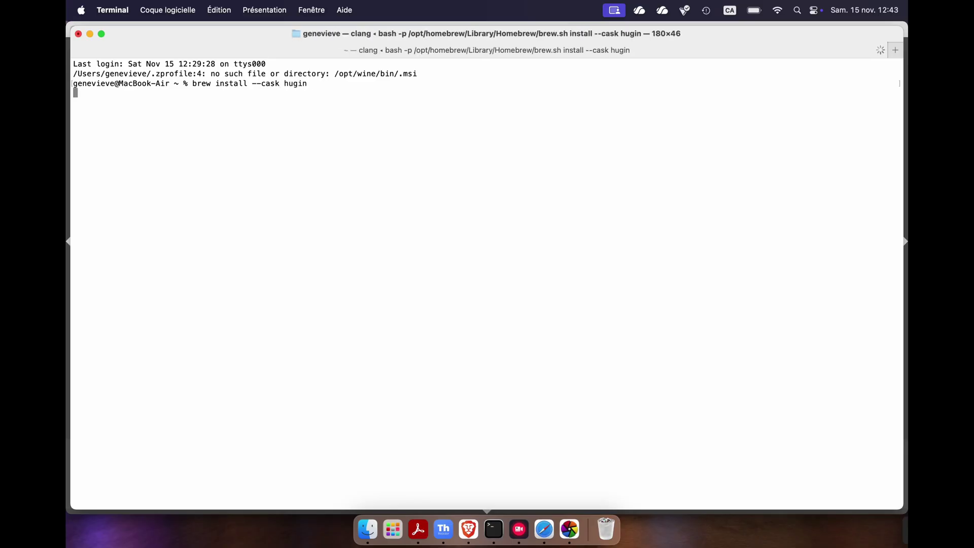
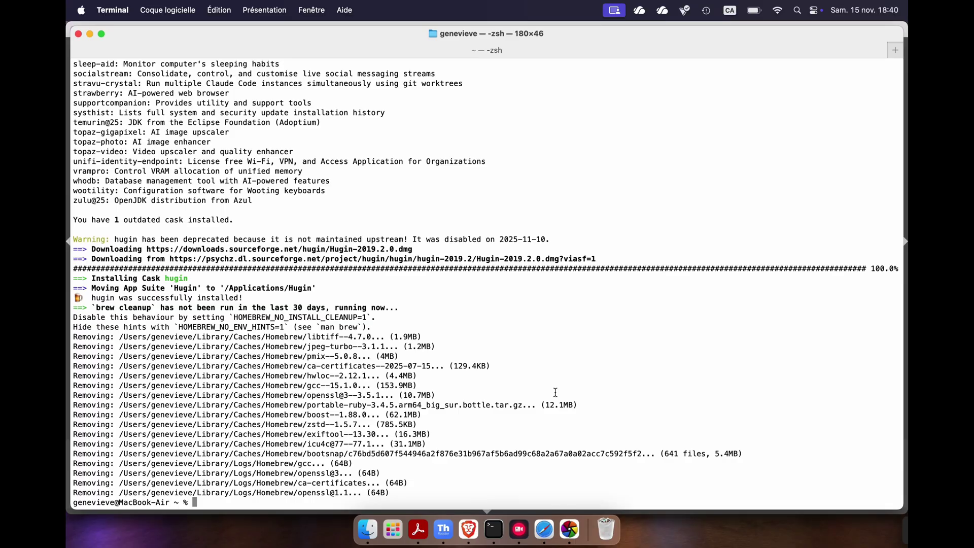
- Remove the quarantine attribute from Hugin with xattr -dr com.apple.quarantine /Applications/Hugin/Hugin.app
{"action": "type", "text": "xattr -dr com.app"}
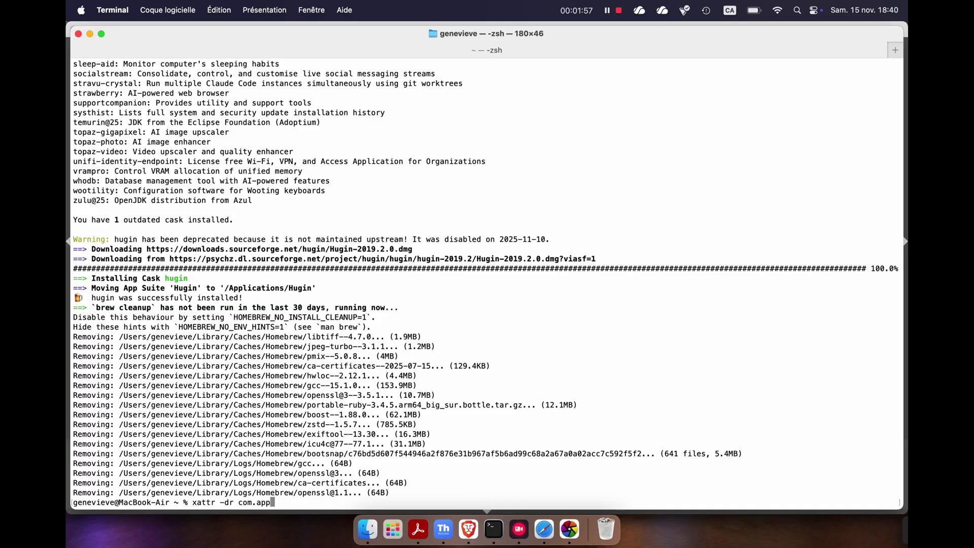
{"action": "type", "text": "le.quarantine /Applications/Hugin/Hugin.app"}
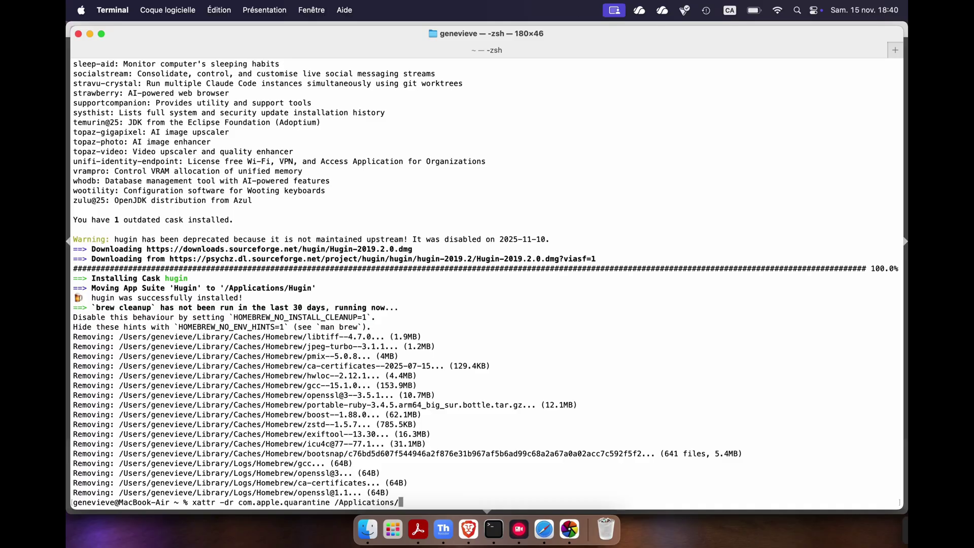
{"action": "key", "text": "Tab"}
{"action": "type", "text": "Hugin.app"}
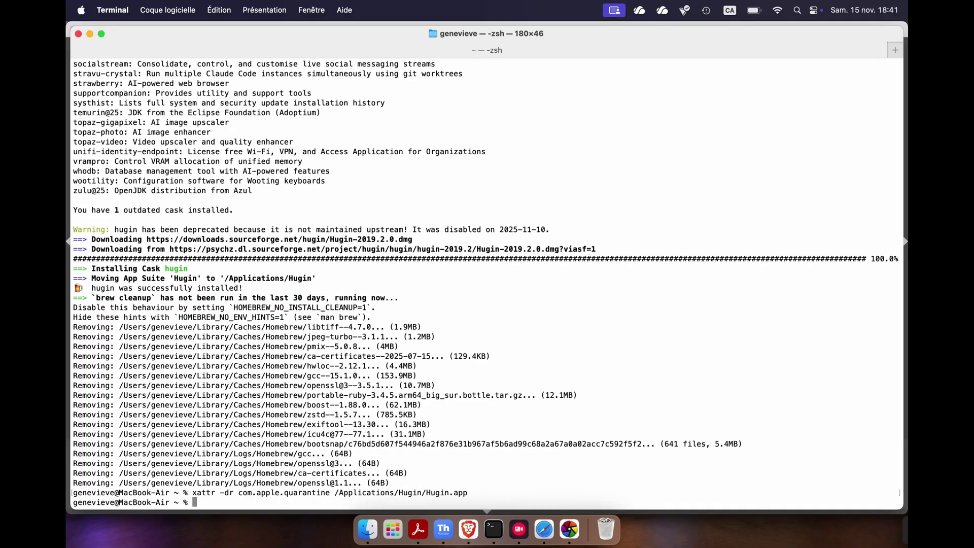
{"action": "key", "text": "Return"}
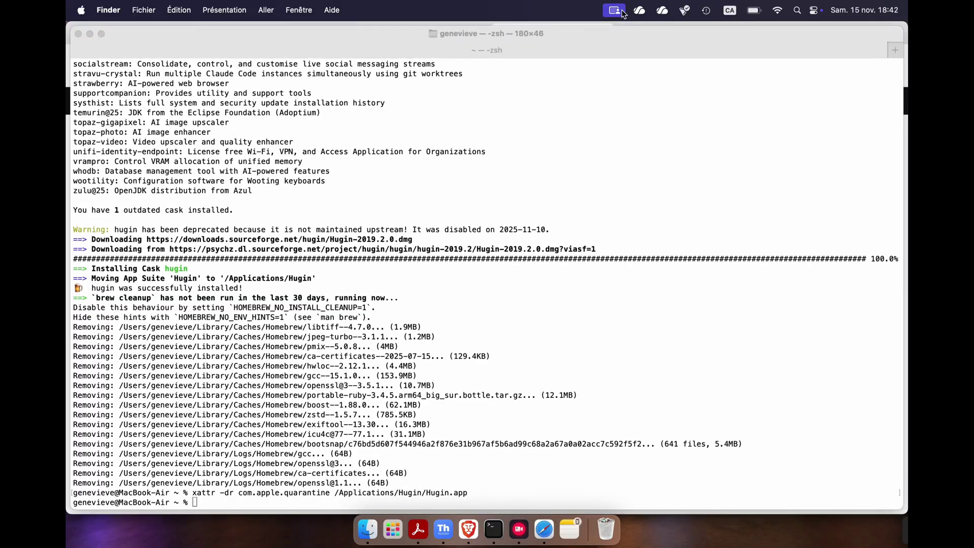
- Run the same xattr quarantine removal on /Applications/Hugin/PTBatcherGUI.app in Terminal
{"action": "left_click", "coordinate": [551, 349]}
{"action": "key", "text": "Up"}
{"action": "key", "text": "BackSpace"}
{"action": "key", "text": "BackSpace"}
{"action": "key", "text": "BackSpace"}
{"action": "key", "text": "BackSpace"}
{"action": "key", "text": "BackSpace"}
{"action": "key", "text": "BackSpace"}
{"action": "key", "text": "BackSpace"}
{"action": "key", "text": "BackSpace"}
{"action": "key", "text": "BackSpace"}
{"action": "type", "text": "PT"}
{"action": "key", "text": "Tab"}
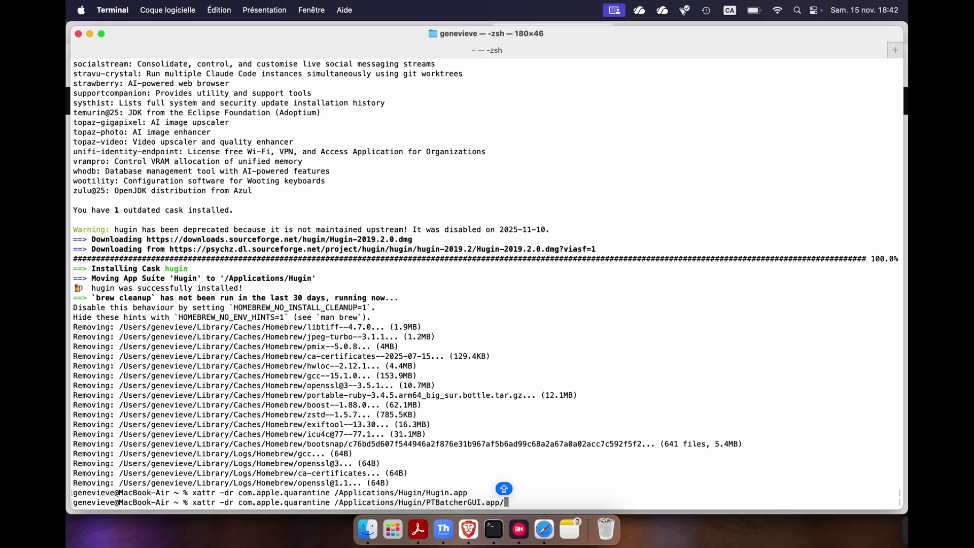
{"action": "key", "text": "Return"}
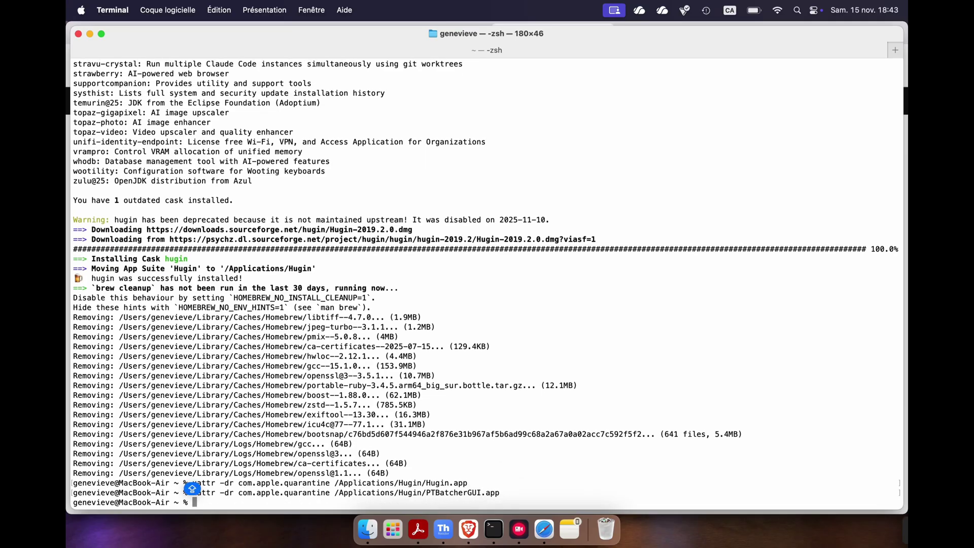
- Launch darktable and run its Lua scripts installer with the install scripts action
{"action": "key", "text": "super+space"}
{"action": "type", "text": "DARK"}
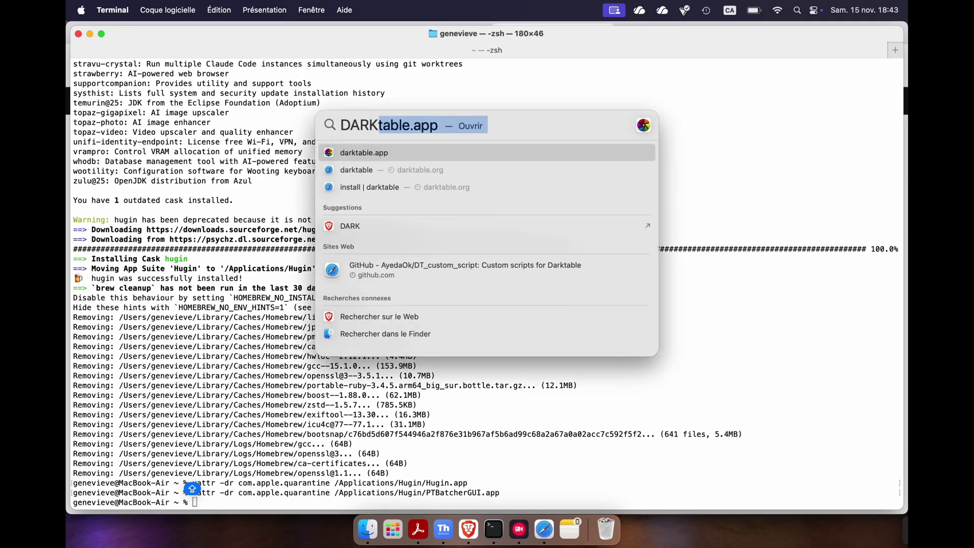
{"action": "key", "text": "Return"}
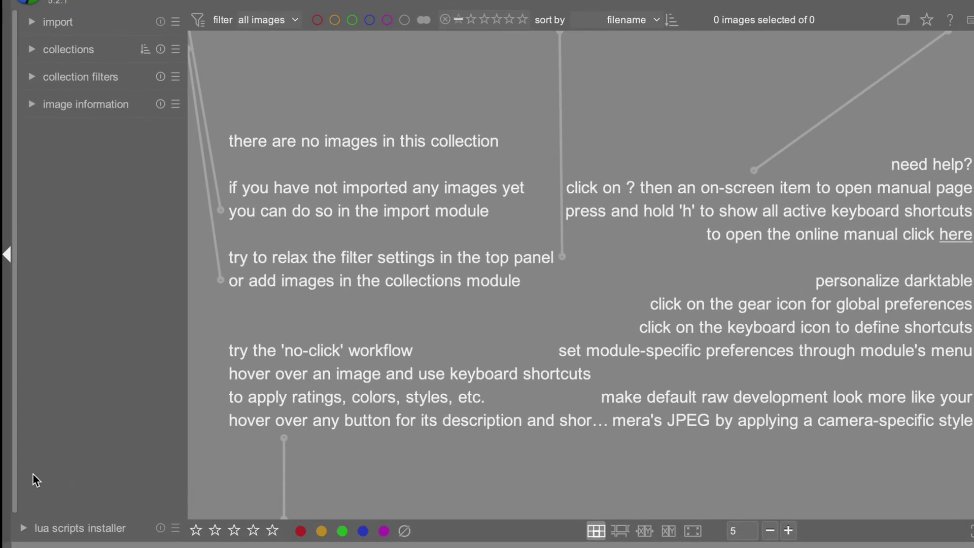
{"action": "left_click", "coordinate": [23, 519]}
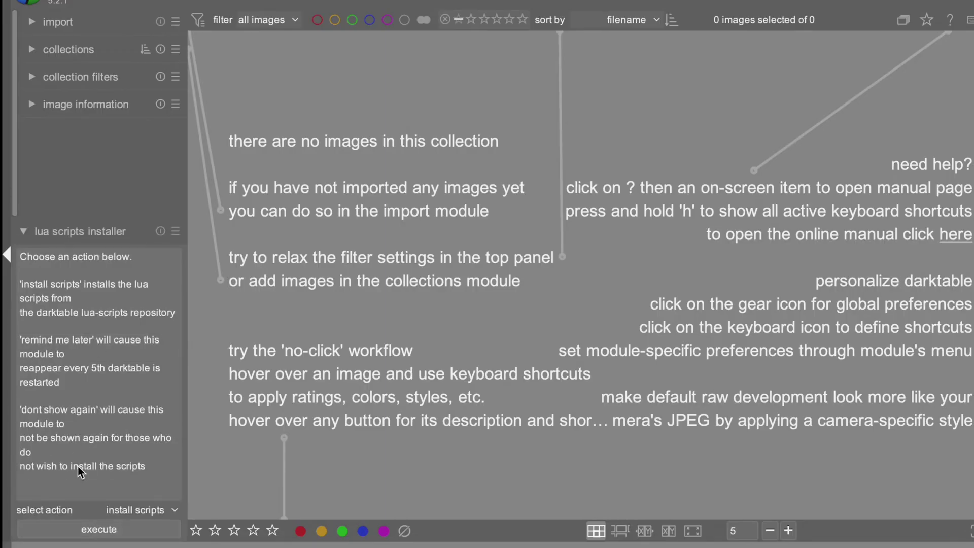
{"action": "left_click", "coordinate": [98, 530]}
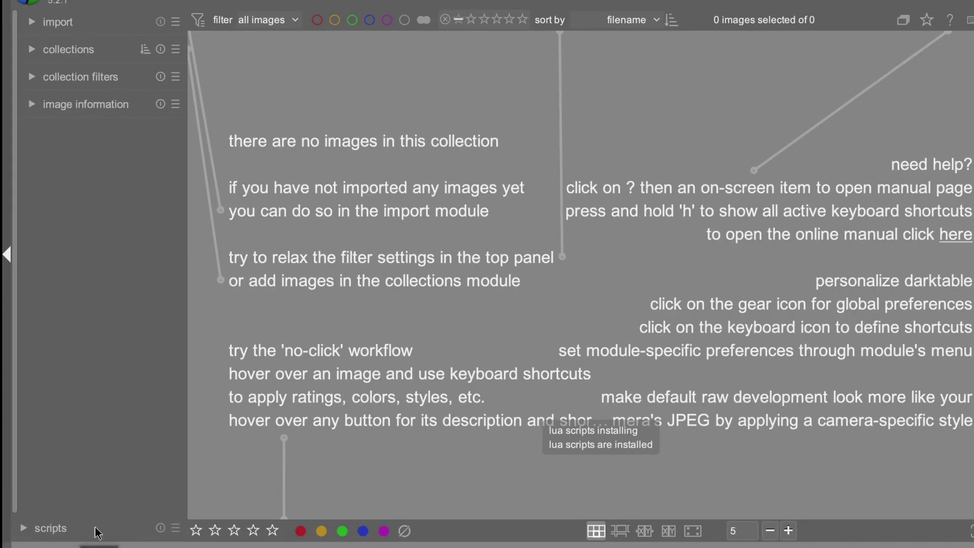
- Install additional scripts from github.com/AyedaOk/DT_custom_script into a new folder named Perso
{"action": "left_click", "coordinate": [23, 530]}
{"action": "left_click", "coordinate": [161, 224]}
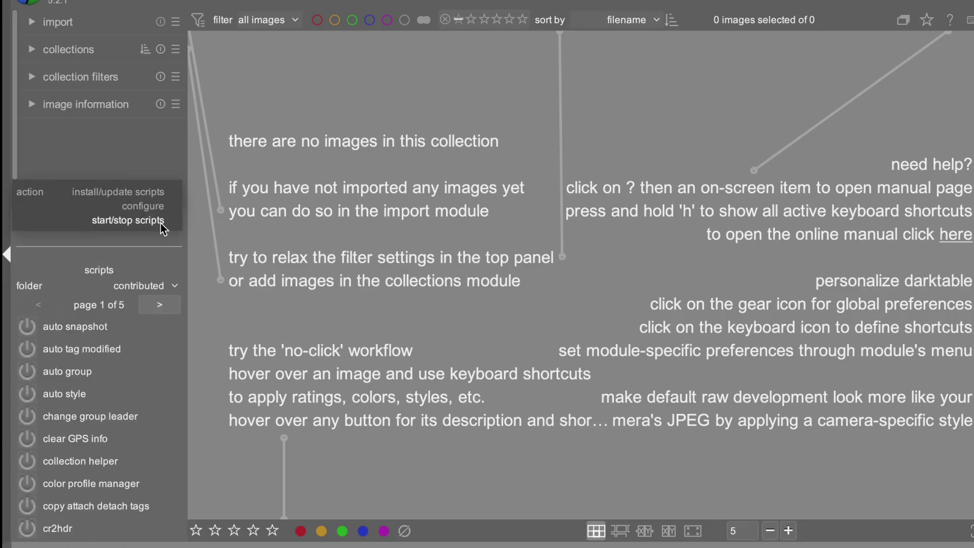
{"action": "left_click", "coordinate": [161, 192]}
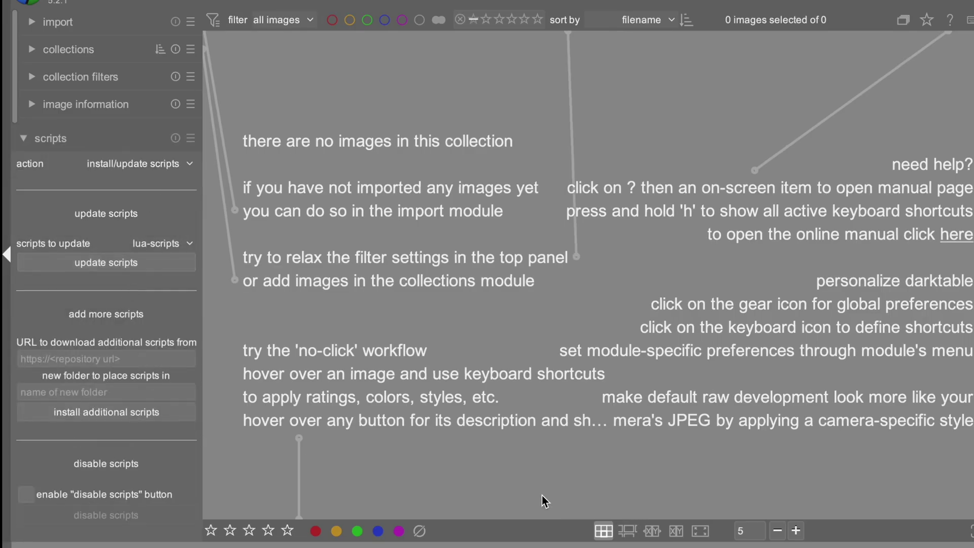
{"action": "left_click", "coordinate": [125, 359]}
{"action": "key", "text": "ctrl+v"}
{"action": "left_click", "coordinate": [113, 395]}
{"action": "type", "text": "Perso"}
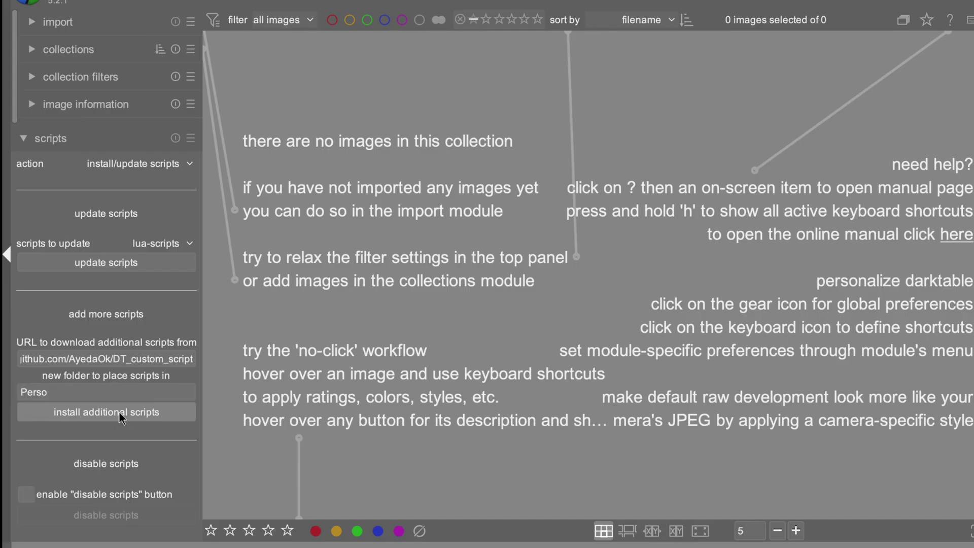
- Switch the scripts module to start/stop scripts, choose the Perso folder and start EnfuseSimple
{"action": "left_click", "coordinate": [169, 164]}
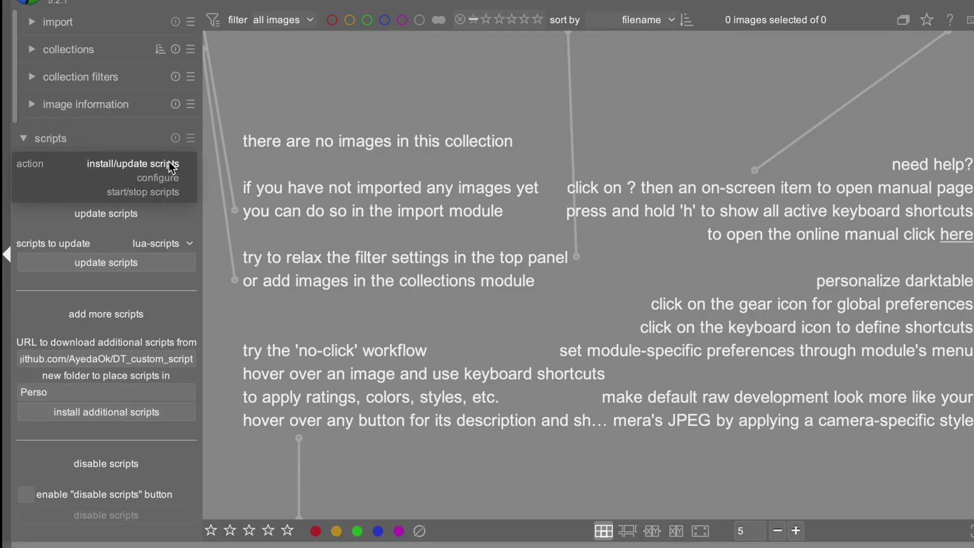
{"action": "left_click", "coordinate": [155, 192]}
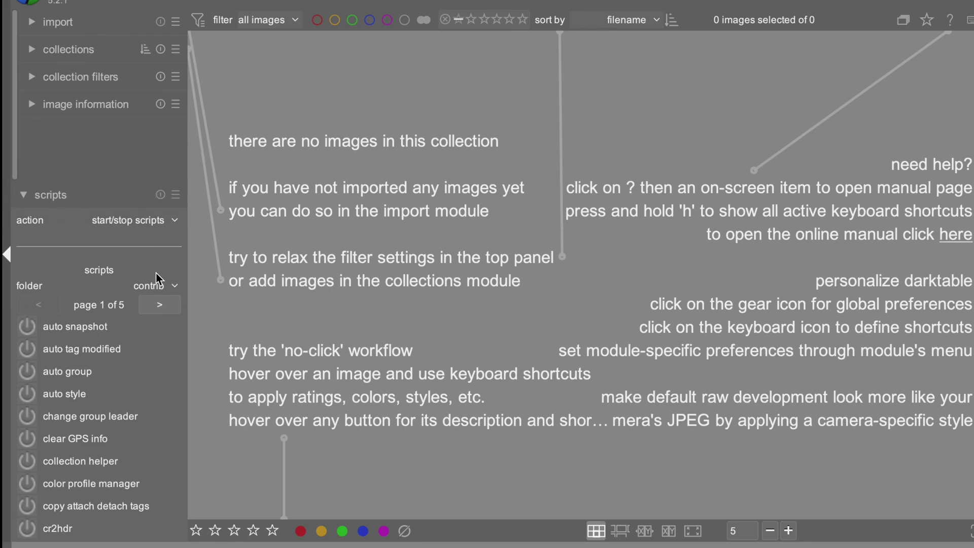
{"action": "left_click", "coordinate": [166, 292]}
{"action": "left_click", "coordinate": [155, 341]}
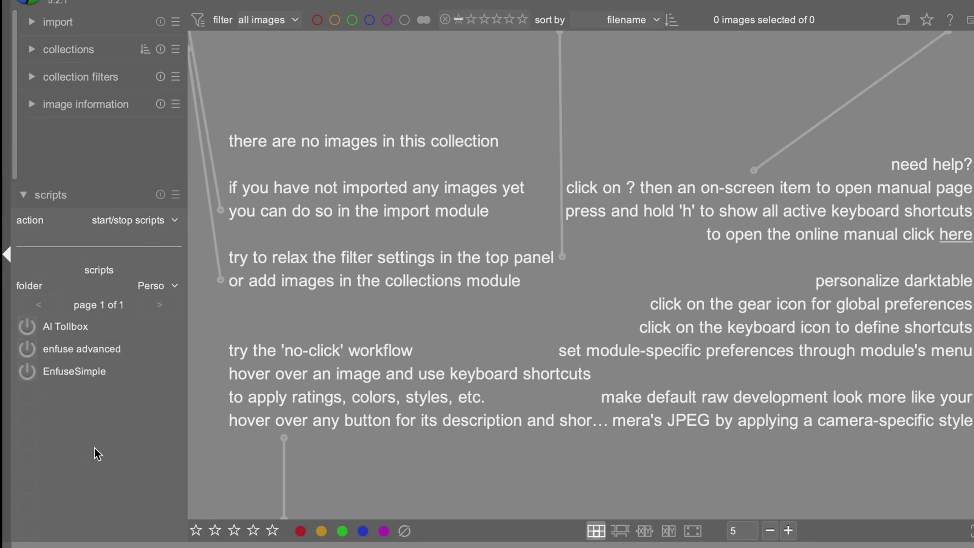
{"action": "left_click", "coordinate": [28, 376]}
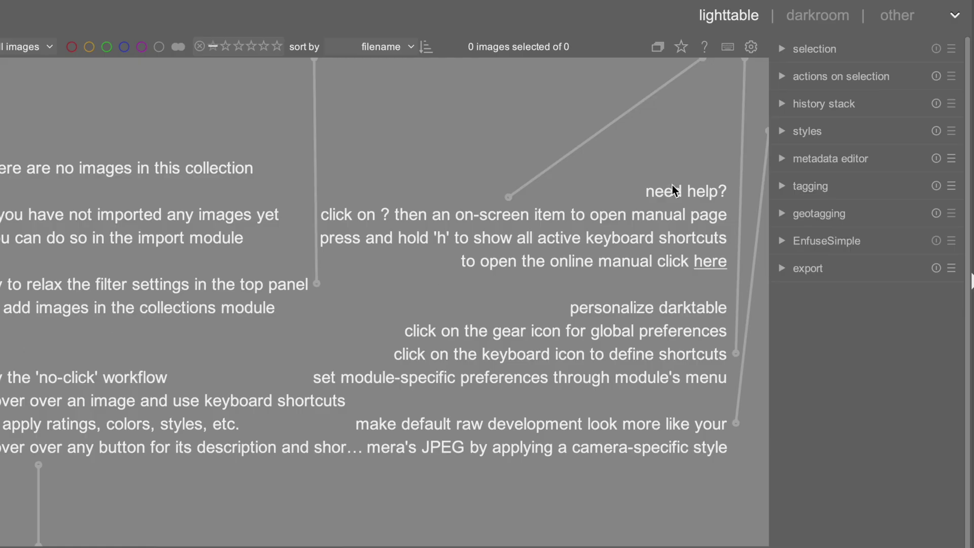
- Set EnfuseSimple's first executable path to enfuse in Applications/Hugin/tools_mac
{"action": "left_click", "coordinate": [791, 242]}
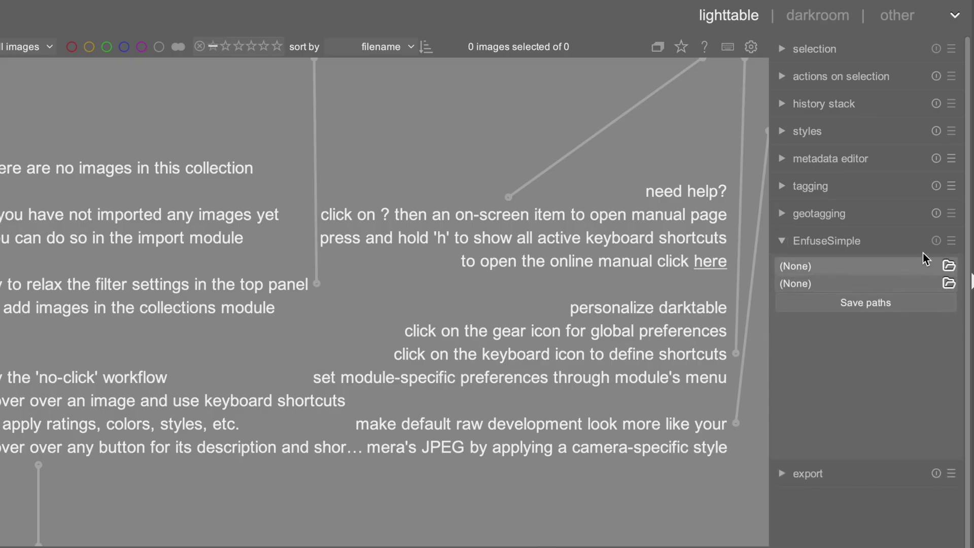
{"action": "left_click", "coordinate": [949, 267]}
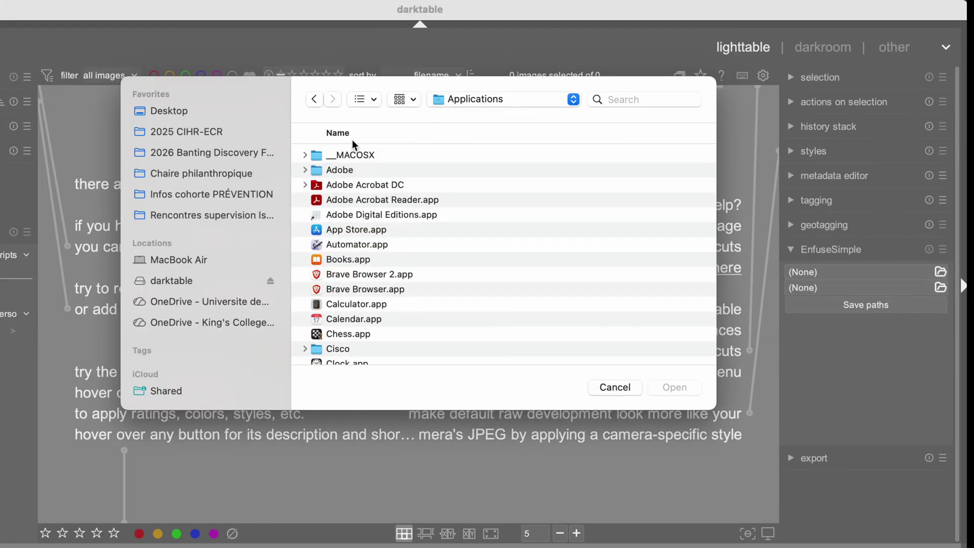
{"action": "left_click", "coordinate": [357, 231]}
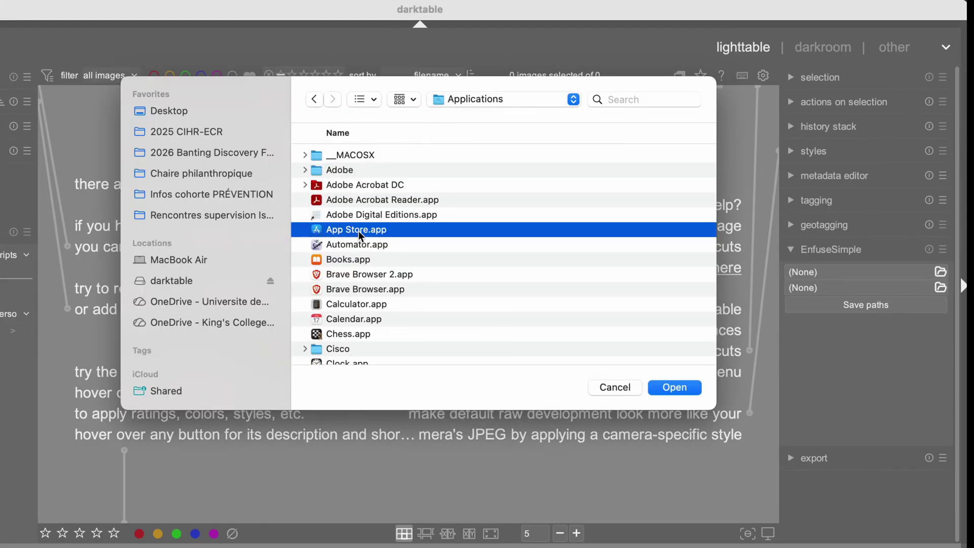
{"action": "key", "text": "h"}
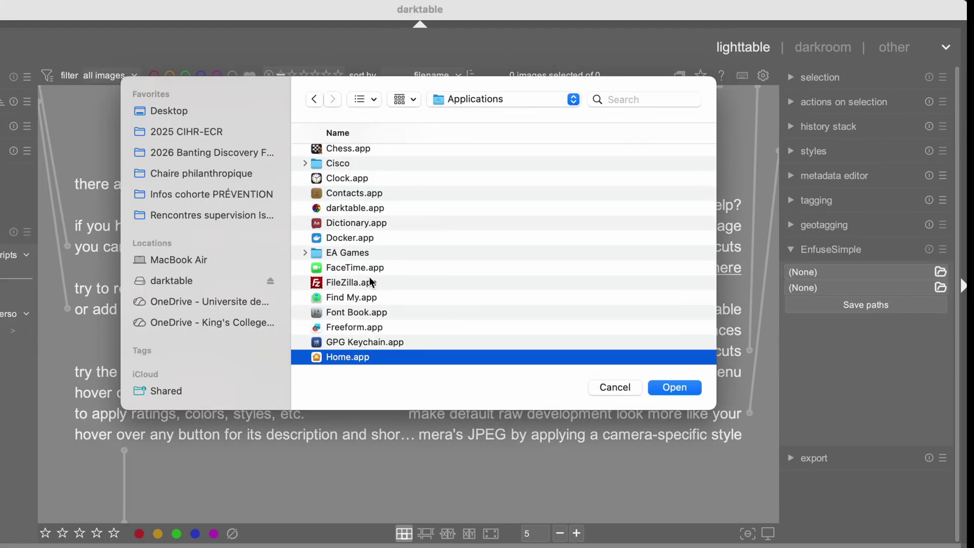
{"action": "scroll", "coordinate": [393, 252], "scroll_direction": "down", "scroll_amount": 5}
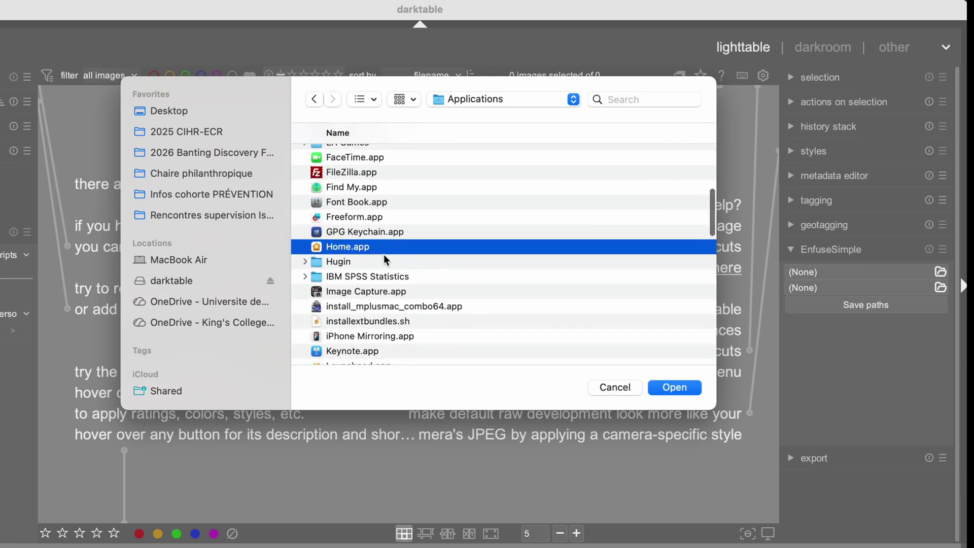
{"action": "left_click", "coordinate": [346, 263]}
{"action": "double_click", "coordinate": [346, 263]}
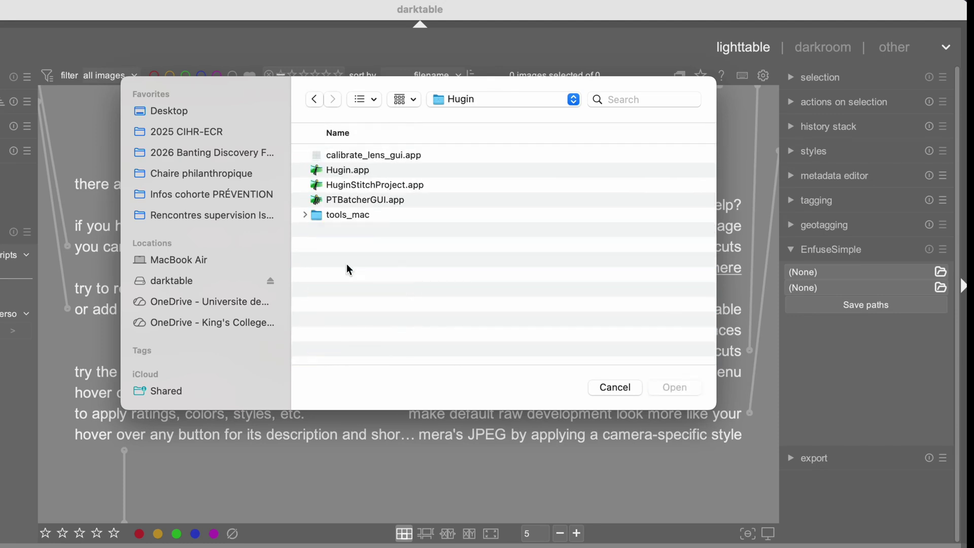
{"action": "left_click", "coordinate": [352, 217]}
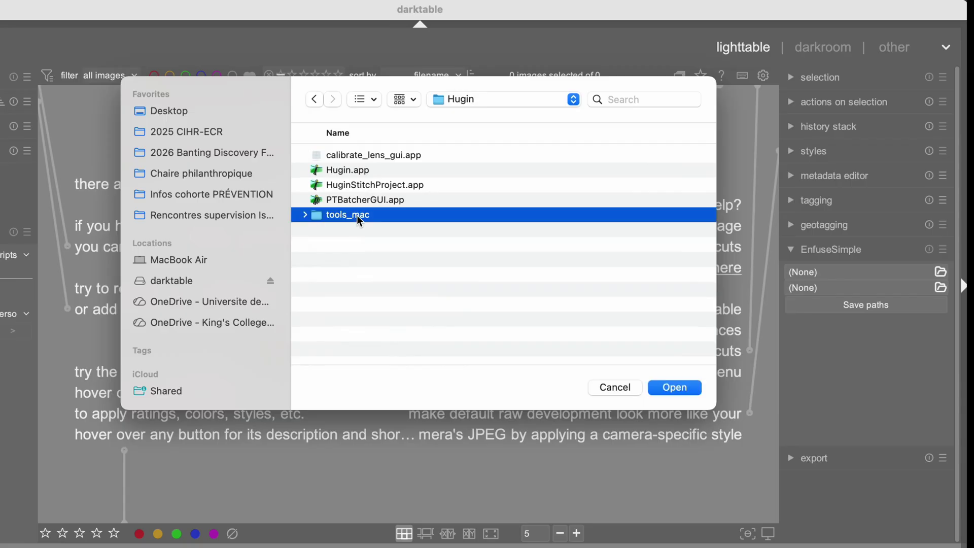
{"action": "double_click", "coordinate": [376, 216]}
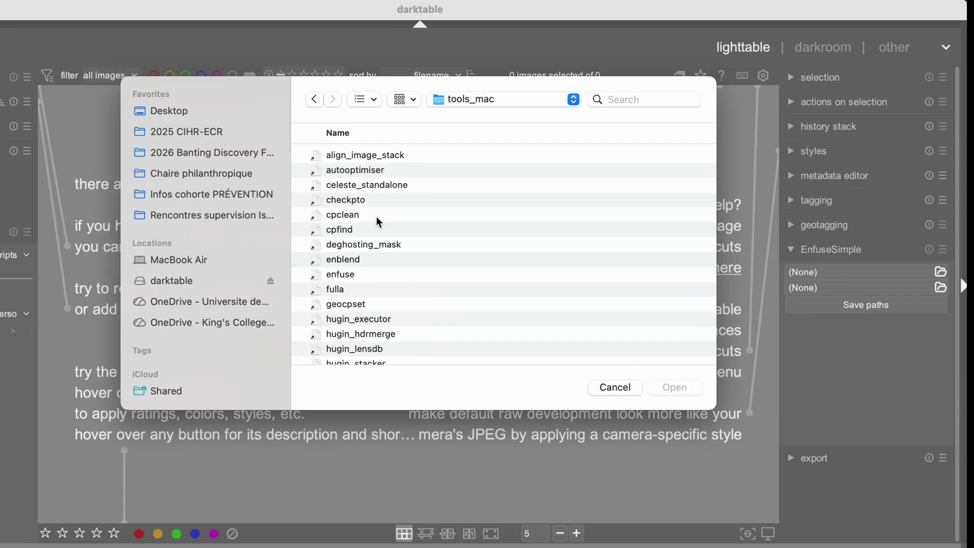
{"action": "left_click", "coordinate": [340, 275]}
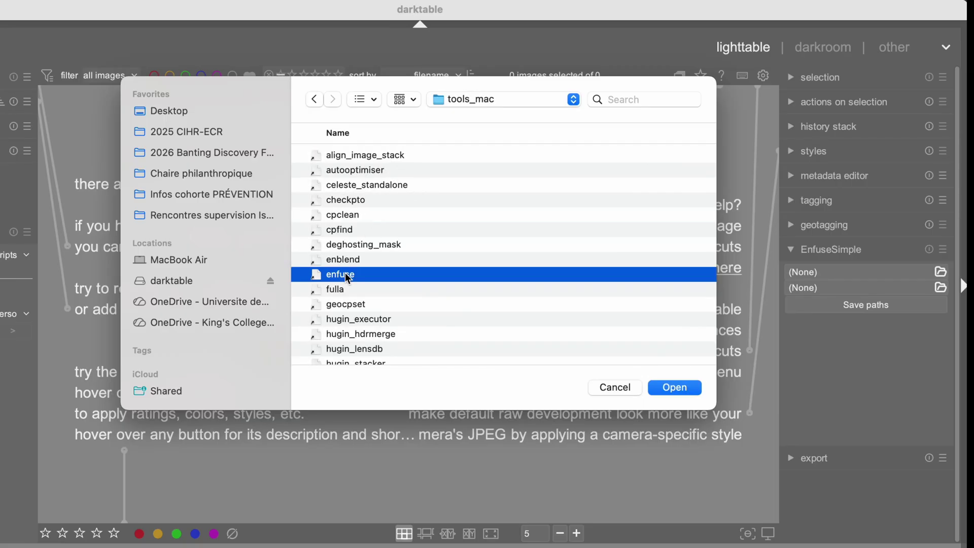
{"action": "left_click", "coordinate": [673, 388]}
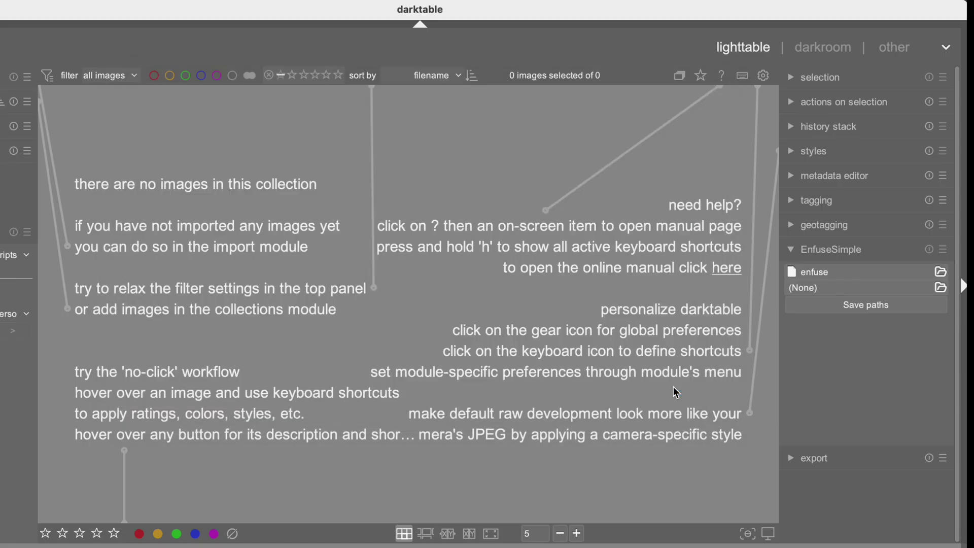
- Set EnfuseSimple's second executable path to align_image_stack in tools_mac and save the paths
{"action": "left_click", "coordinate": [940, 288]}
{"action": "left_click", "coordinate": [374, 153]}
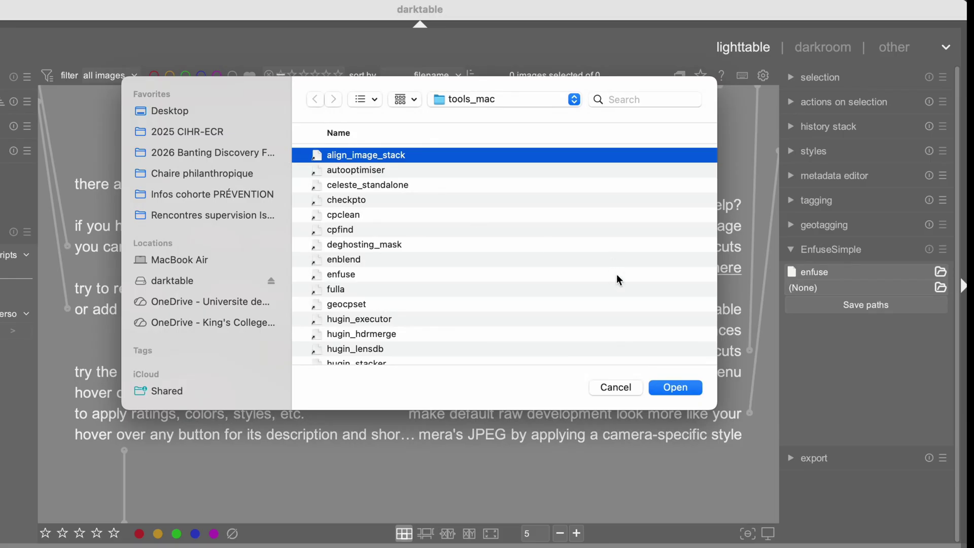
{"action": "left_click", "coordinate": [682, 388]}
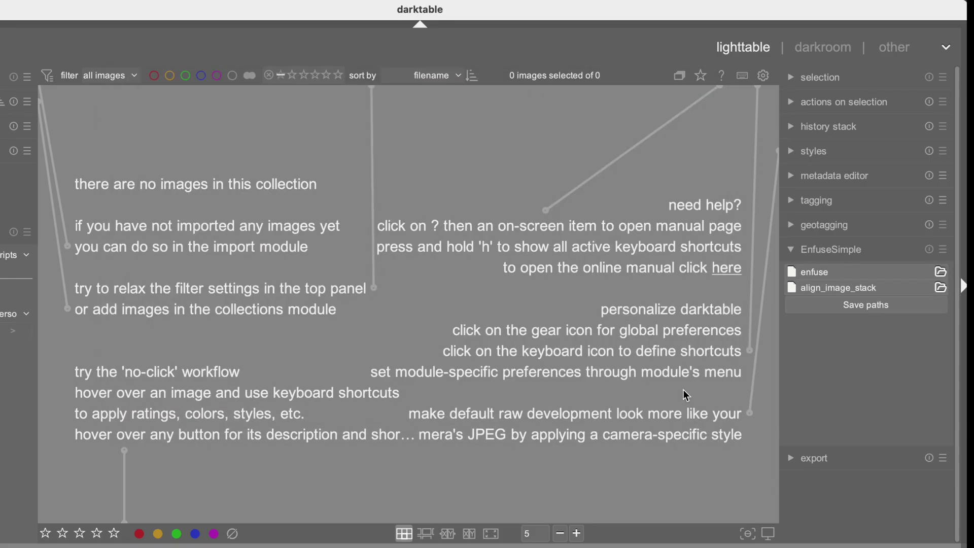
{"action": "left_click", "coordinate": [862, 305]}
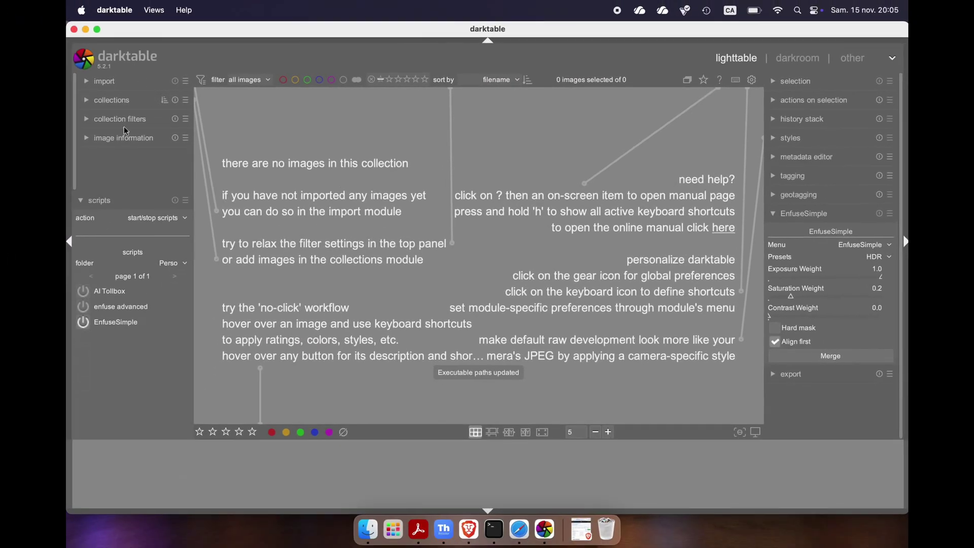
- Import the three ARW photos of the autumn stream by adding them to the library
{"action": "left_click", "coordinate": [92, 82]}
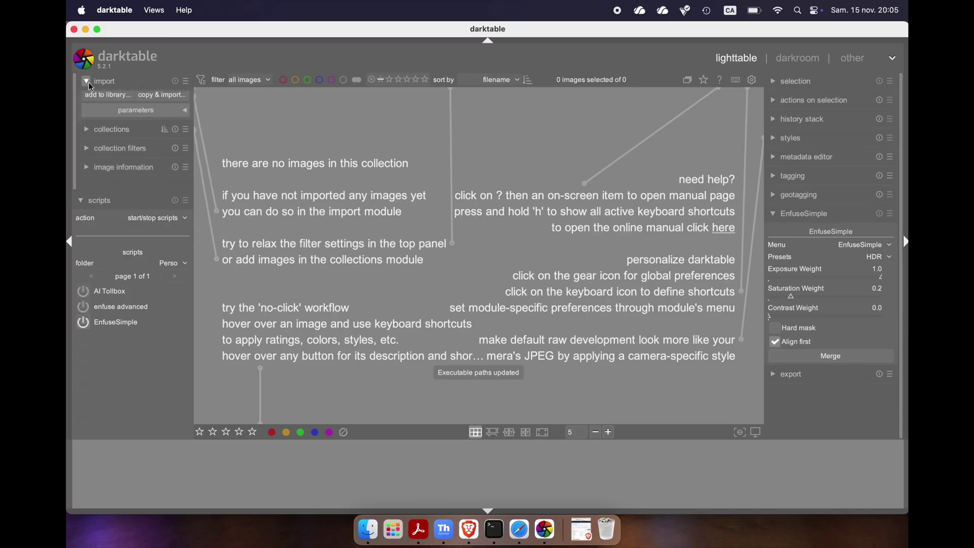
{"action": "left_click", "coordinate": [115, 104]}
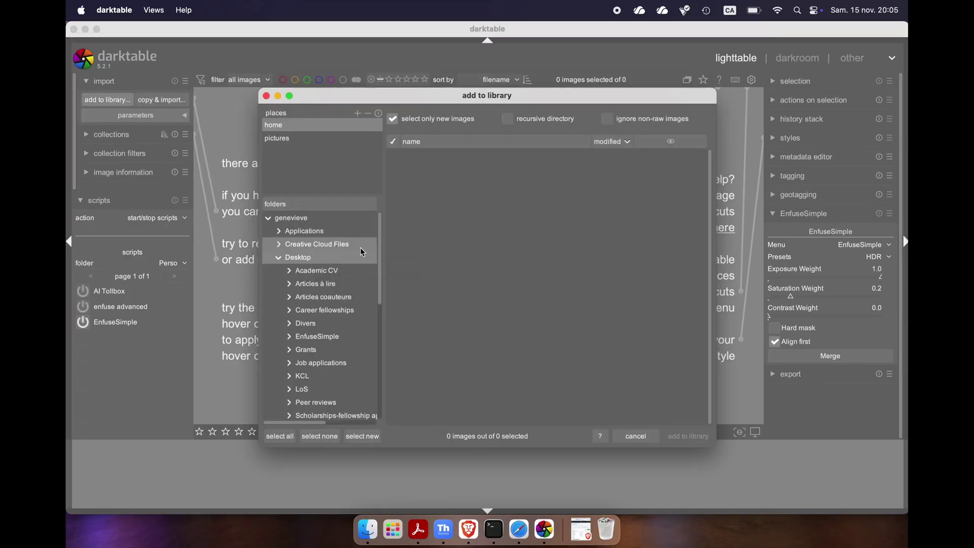
{"action": "left_click", "coordinate": [688, 436]}
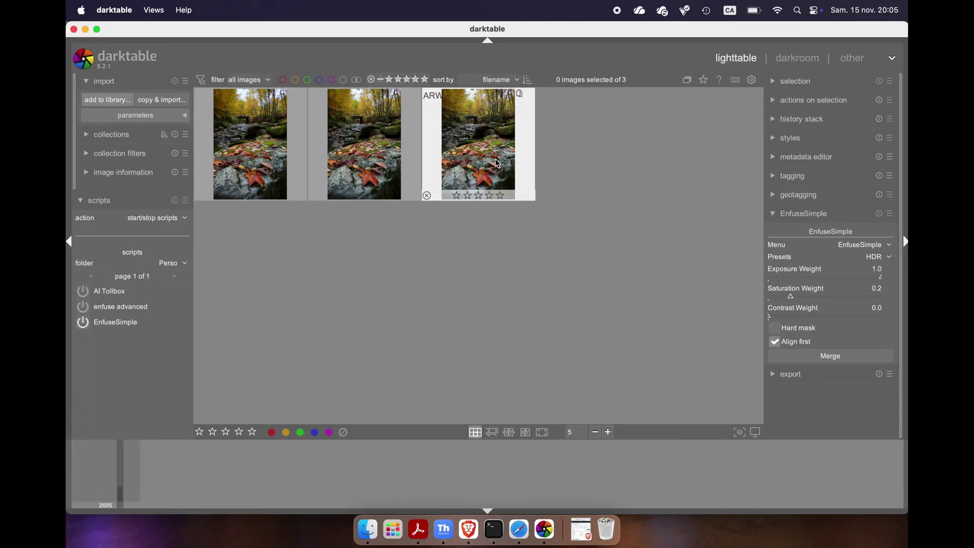
- Select all three ARW photos and merge them with EnfuseSimple's Focus Stack preset, keeping alignment enabled
{"action": "left_click", "coordinate": [495, 158]}
{"action": "left_click", "coordinate": [276, 143], "text": "shift"}
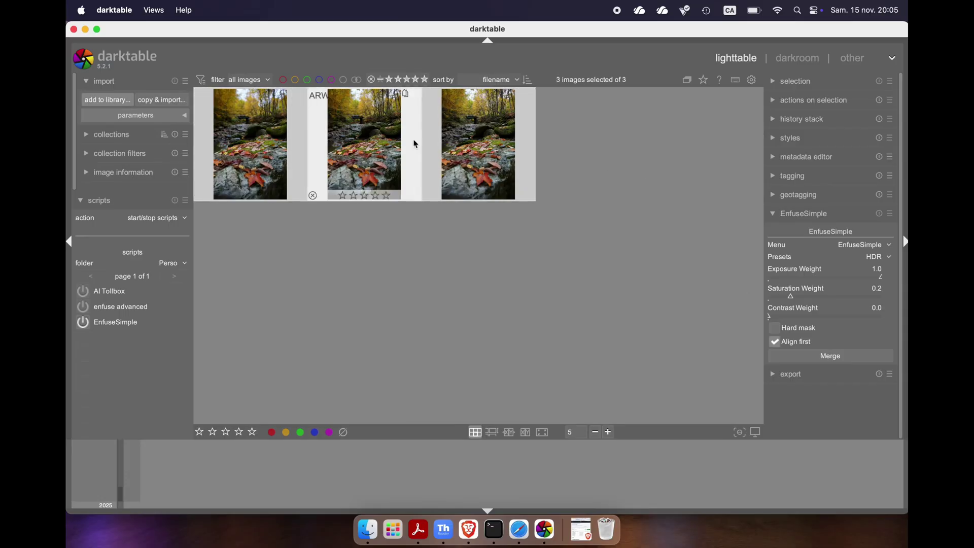
{"action": "left_click", "coordinate": [880, 257]}
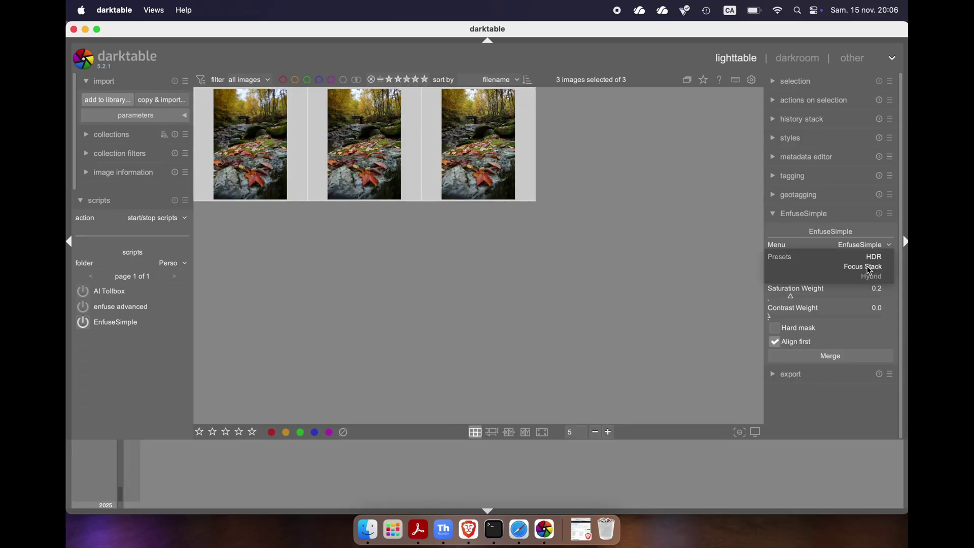
{"action": "left_click", "coordinate": [869, 269]}
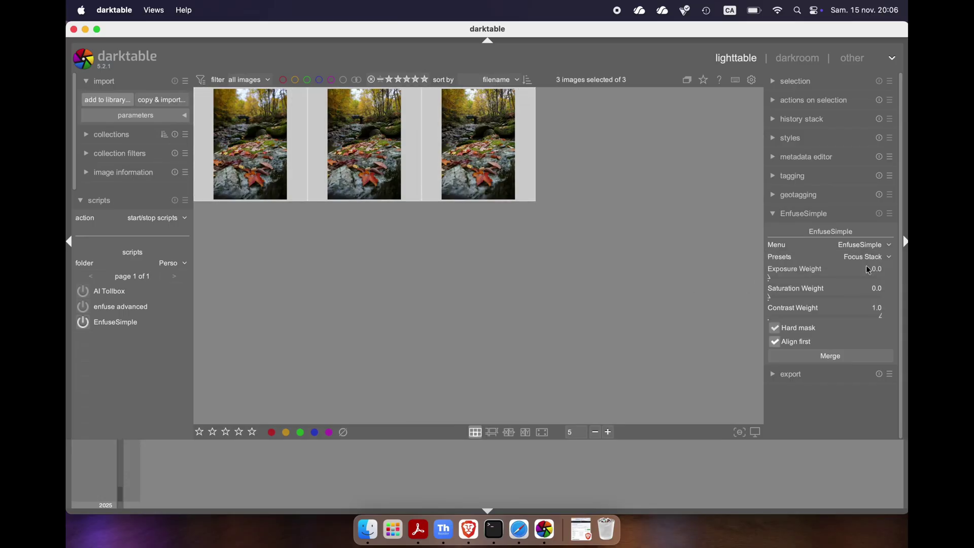
{"action": "left_click", "coordinate": [832, 357]}
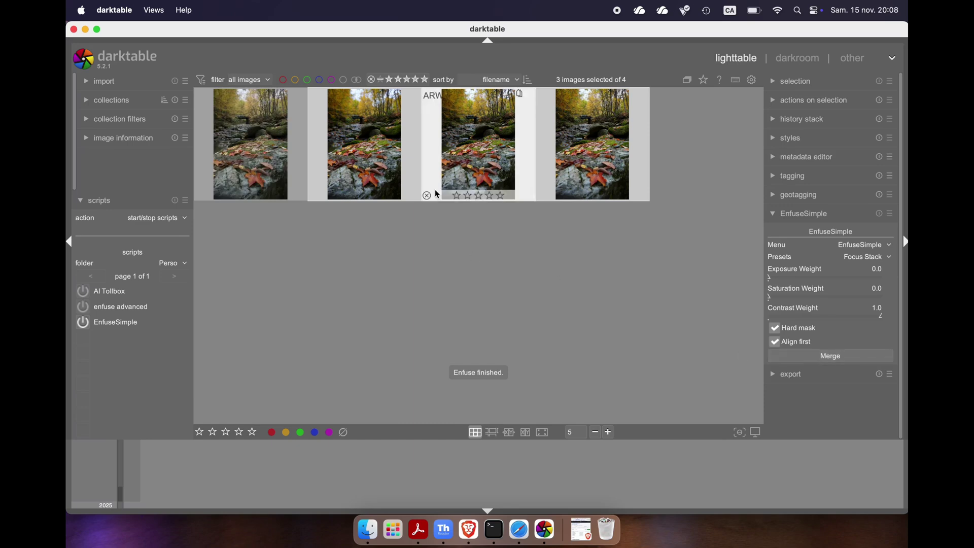
- Open the first ARW photo in the darkroom and examine its sharpness at 74% from the foreground leaves up to the bridge
{"action": "double_click", "coordinate": [361, 153]}
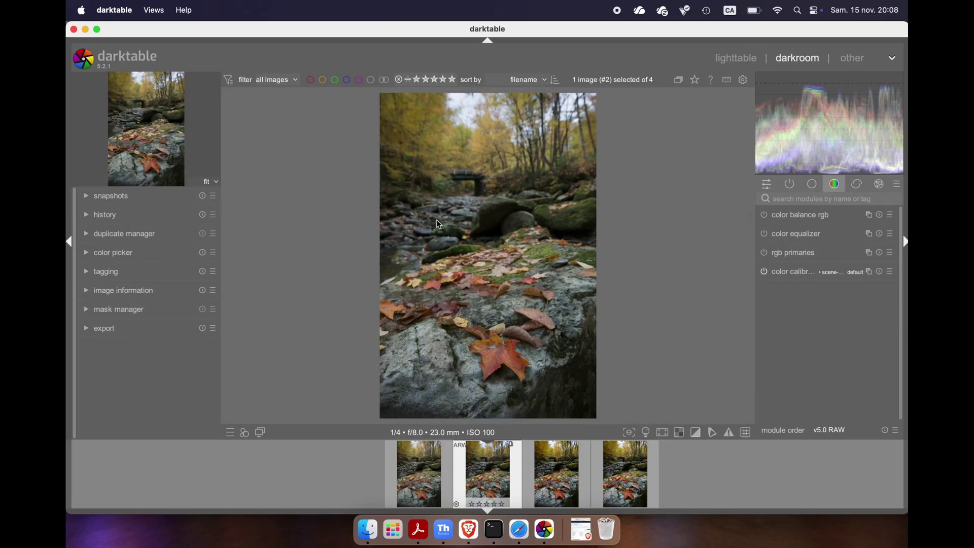
{"action": "scroll", "coordinate": [482, 336], "scroll_direction": "up", "scroll_amount": 5}
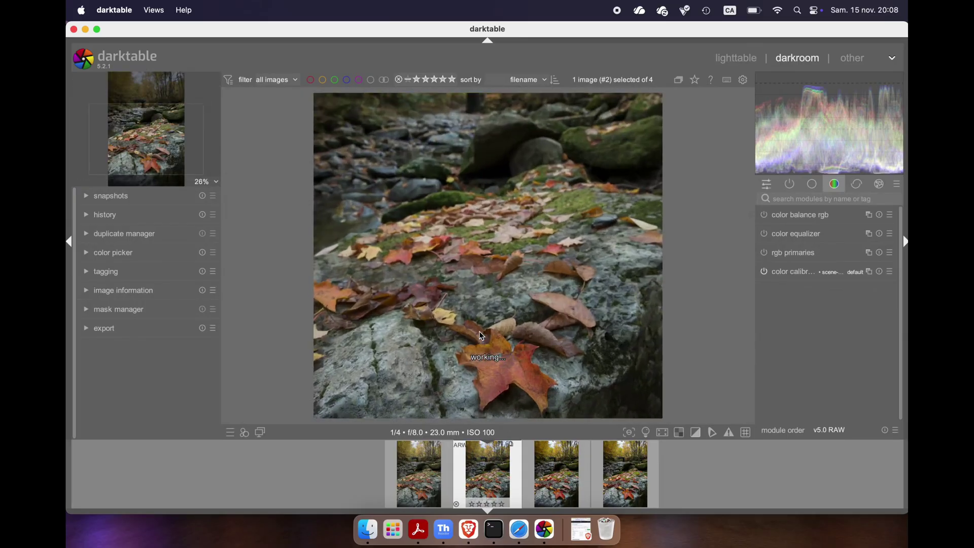
{"action": "scroll", "coordinate": [482, 335], "scroll_direction": "up", "scroll_amount": 3}
{"action": "left_click_drag", "start_coordinate": [489, 345], "coordinate": [486, 402]}
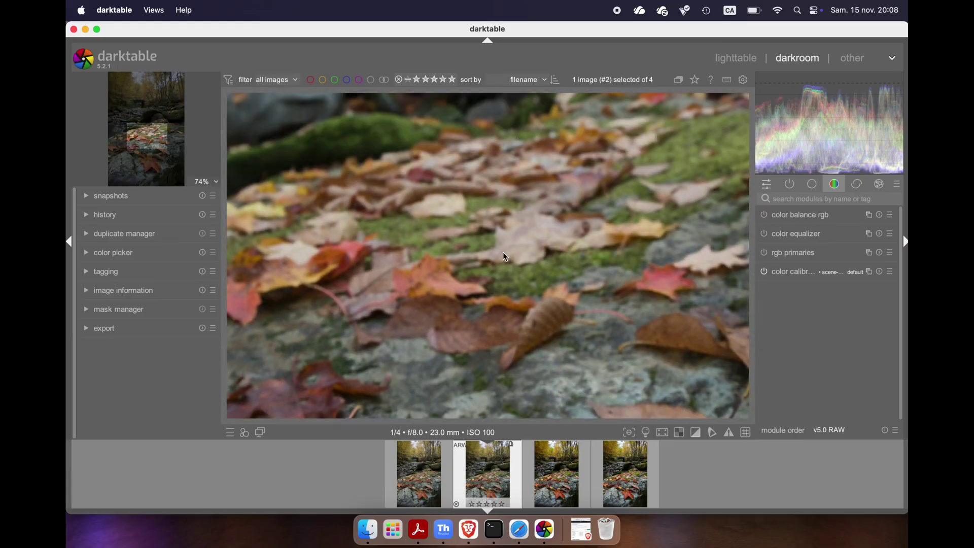
{"action": "left_click_drag", "start_coordinate": [504, 257], "coordinate": [498, 405]}
{"action": "left_click_drag", "start_coordinate": [522, 222], "coordinate": [519, 393]}
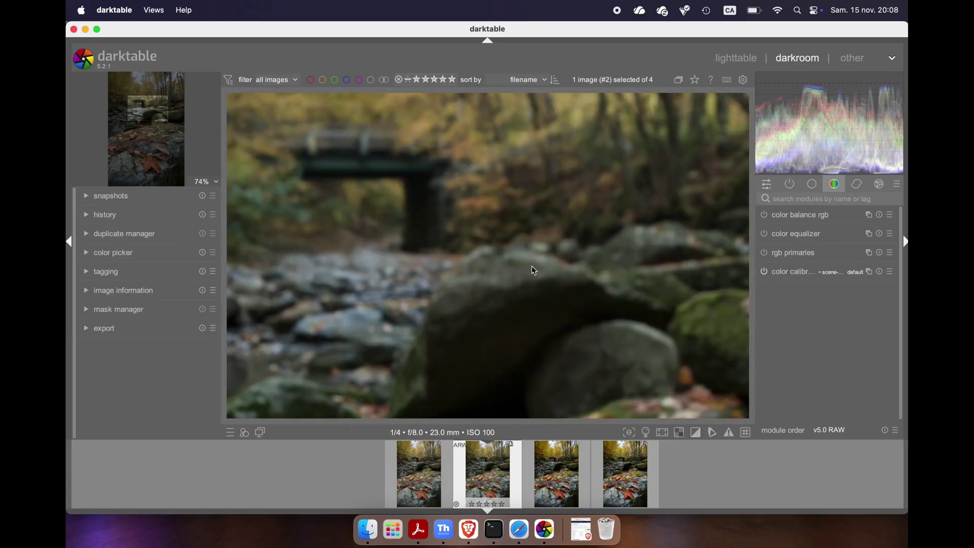
- Open the last ARW photo and examine its focus from the bridge and boulders down to the foreground maple leaf
{"action": "left_click", "coordinate": [624, 487]}
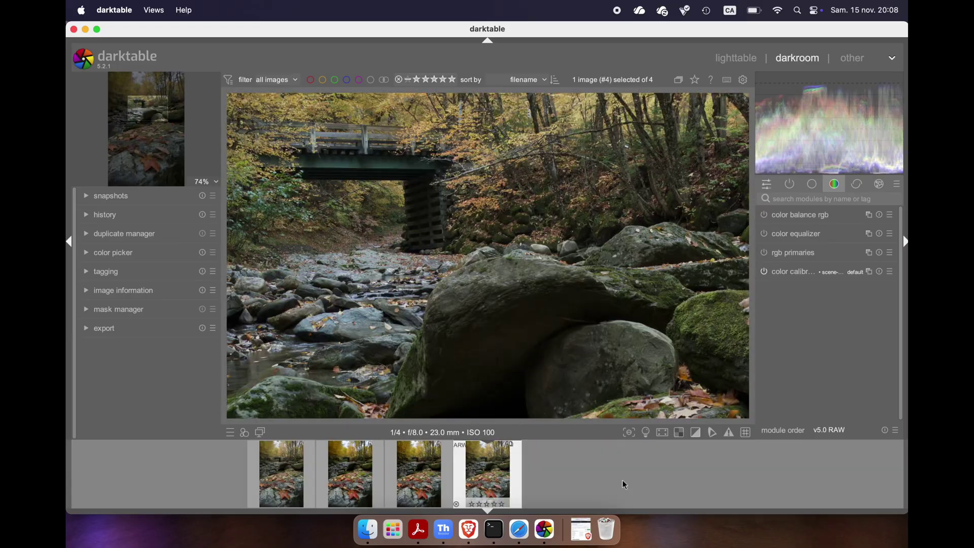
{"action": "left_click_drag", "start_coordinate": [522, 297], "coordinate": [475, 61]}
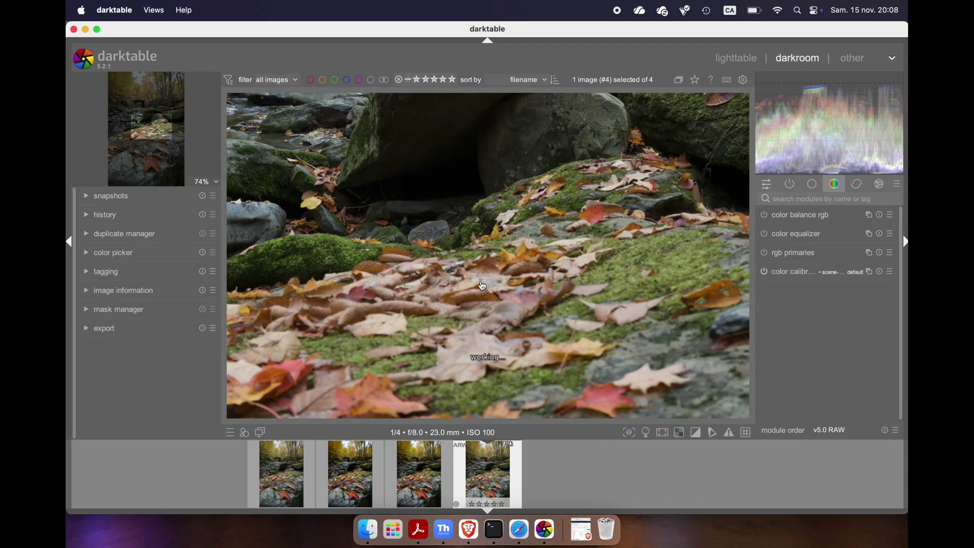
{"action": "scroll", "coordinate": [485, 273], "scroll_direction": "up", "scroll_amount": 2}
{"action": "left_click_drag", "start_coordinate": [485, 272], "coordinate": [509, 108]}
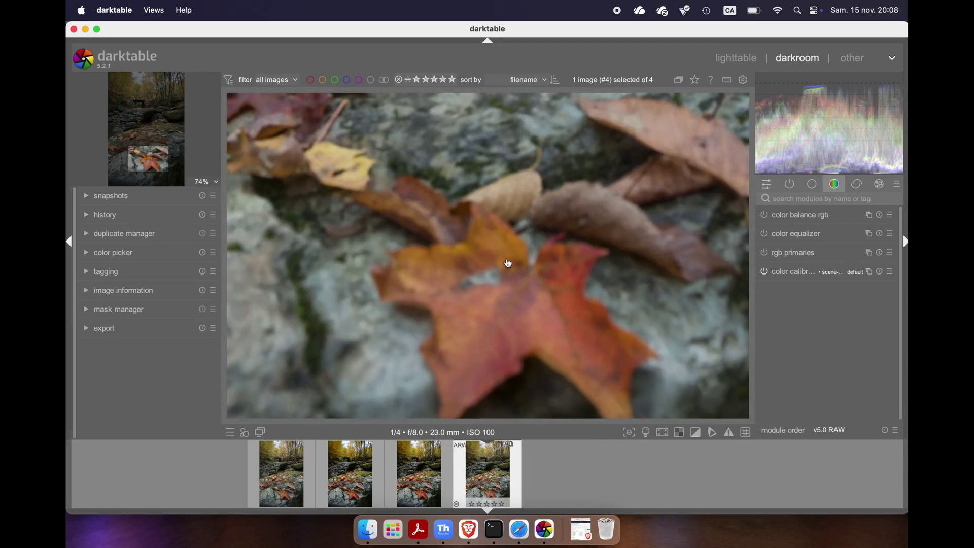
{"action": "left_click_drag", "start_coordinate": [504, 257], "coordinate": [506, 217]}
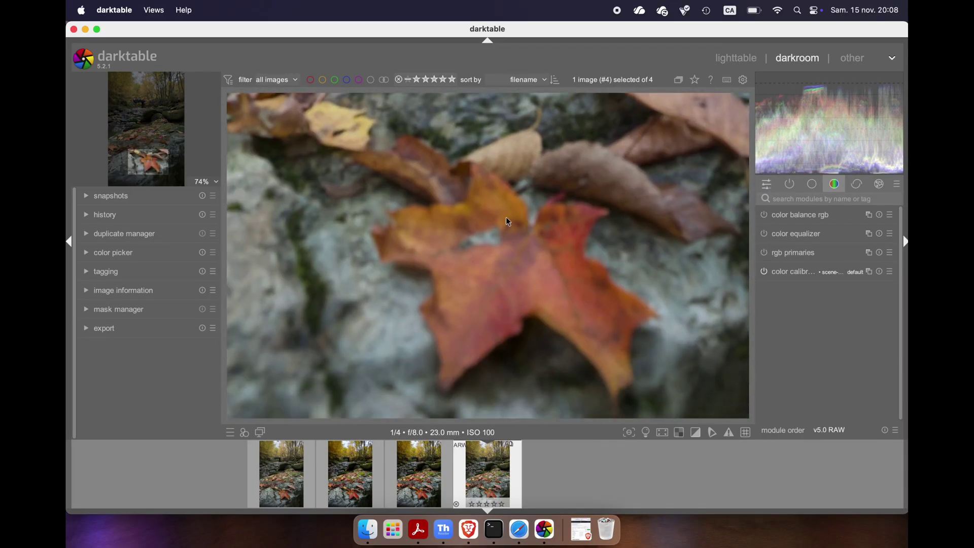
- Examine the merged TIFF's sharpness from the bridge down to the foreground maple leaf, and return to the lighttable
{"action": "left_click", "coordinate": [297, 459]}
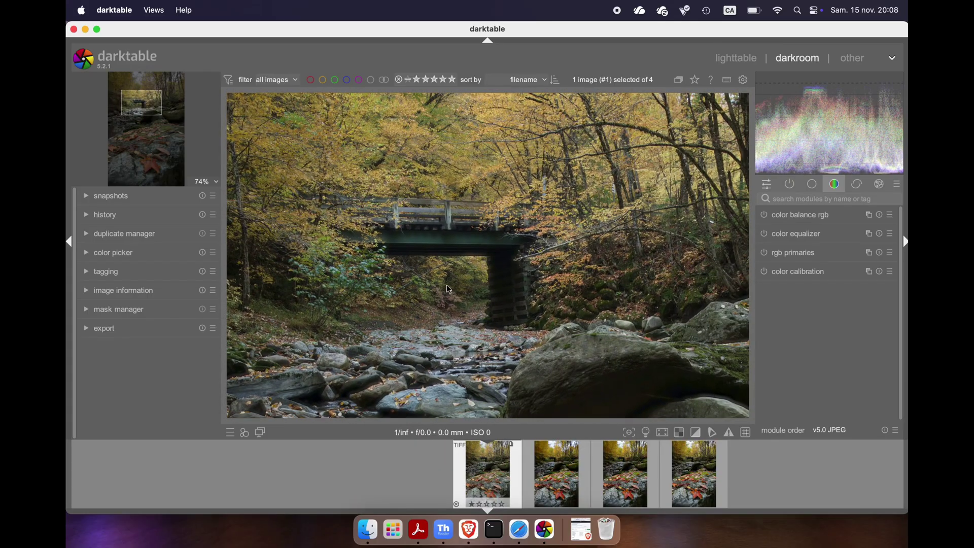
{"action": "scroll", "coordinate": [509, 343], "scroll_direction": "down", "scroll_amount": 5}
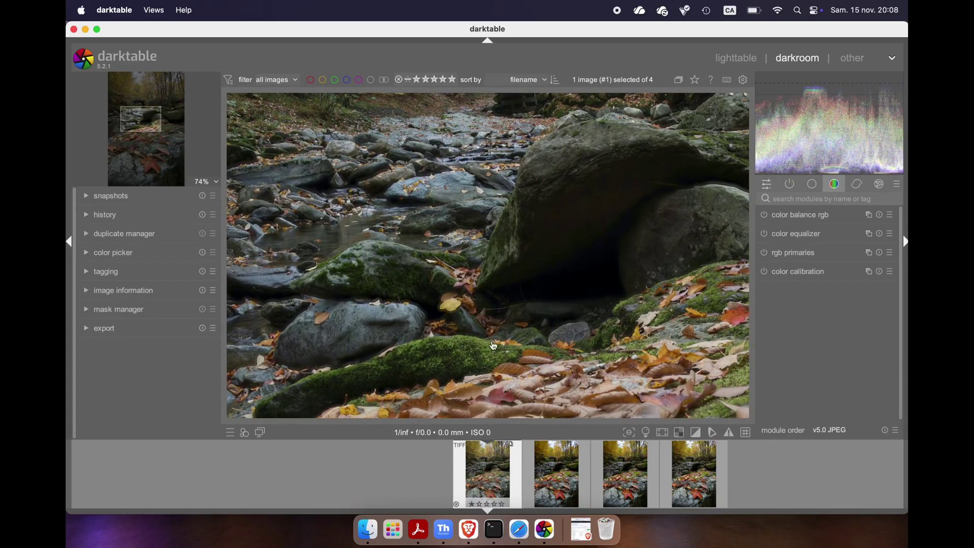
{"action": "left_click_drag", "start_coordinate": [504, 320], "coordinate": [508, 143]}
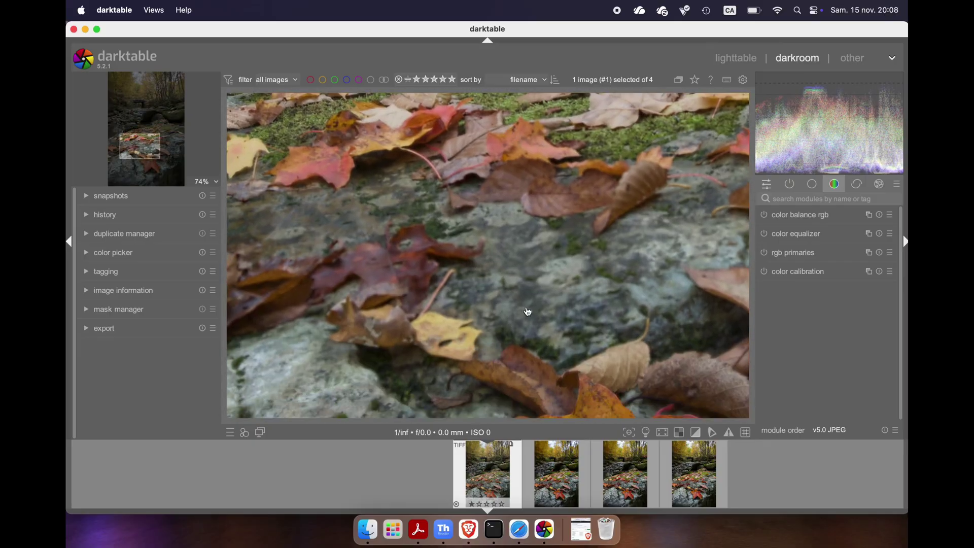
{"action": "left_click_drag", "start_coordinate": [527, 323], "coordinate": [507, 122]}
{"action": "left_click_drag", "start_coordinate": [639, 249], "coordinate": [541, 223]}
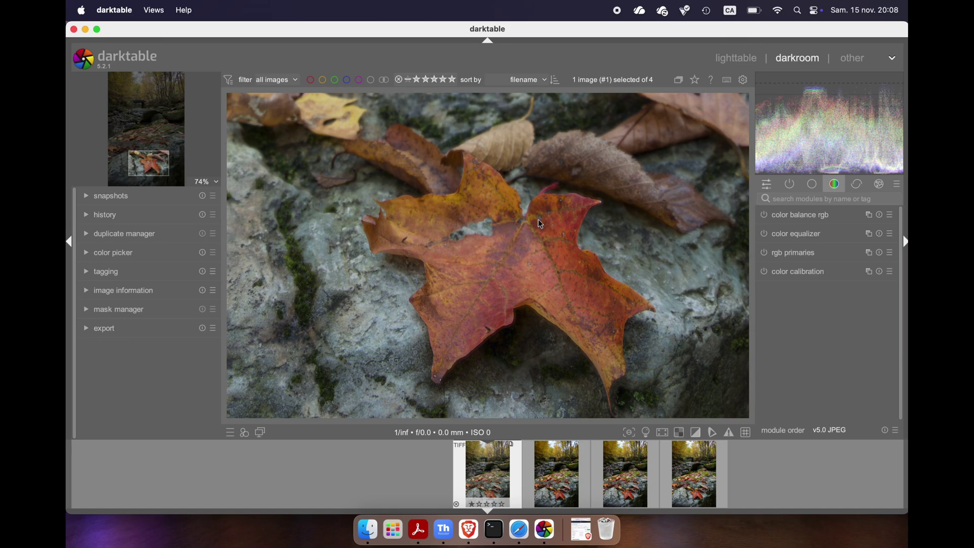
{"action": "left_click", "coordinate": [739, 52]}
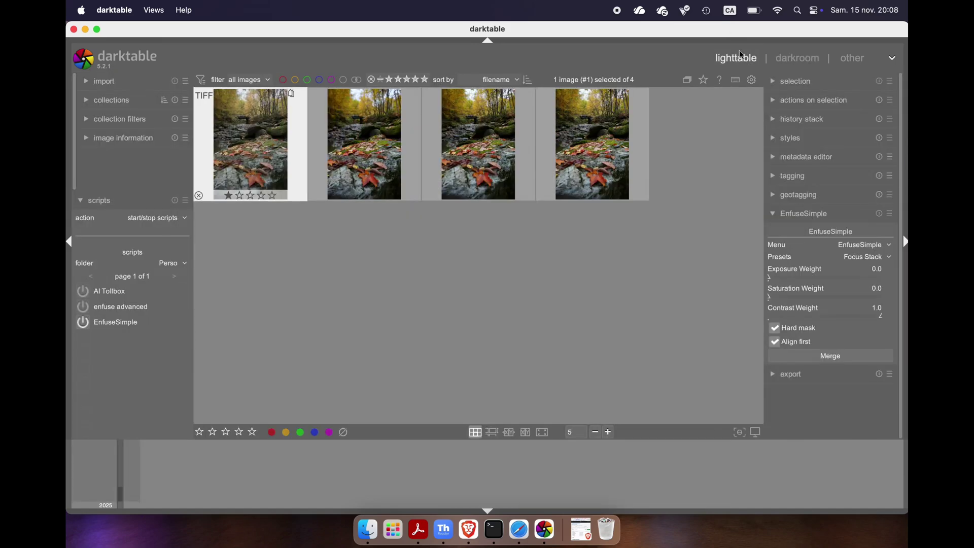